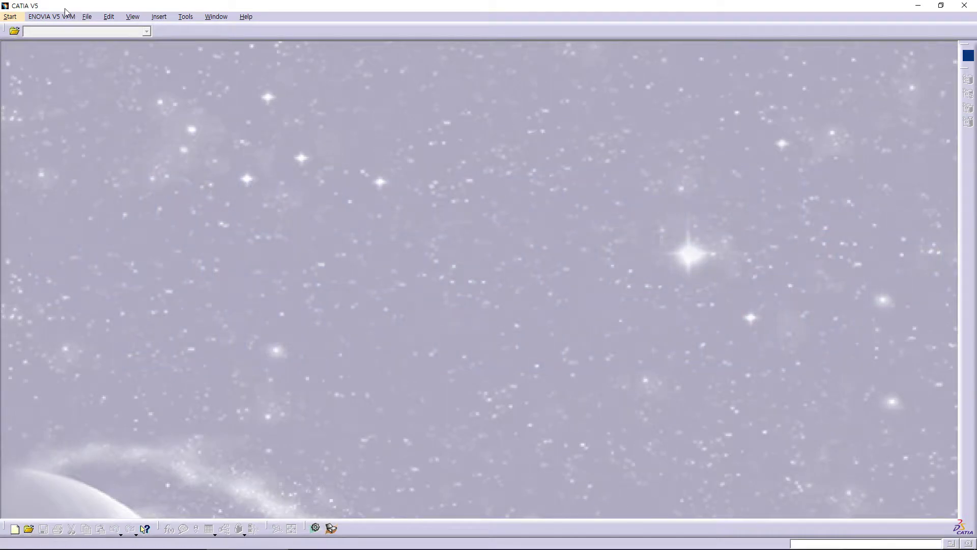
- Start a new Part Design part and name it Cover&Gear
{"action": "left_click", "coordinate": [16, 18]}
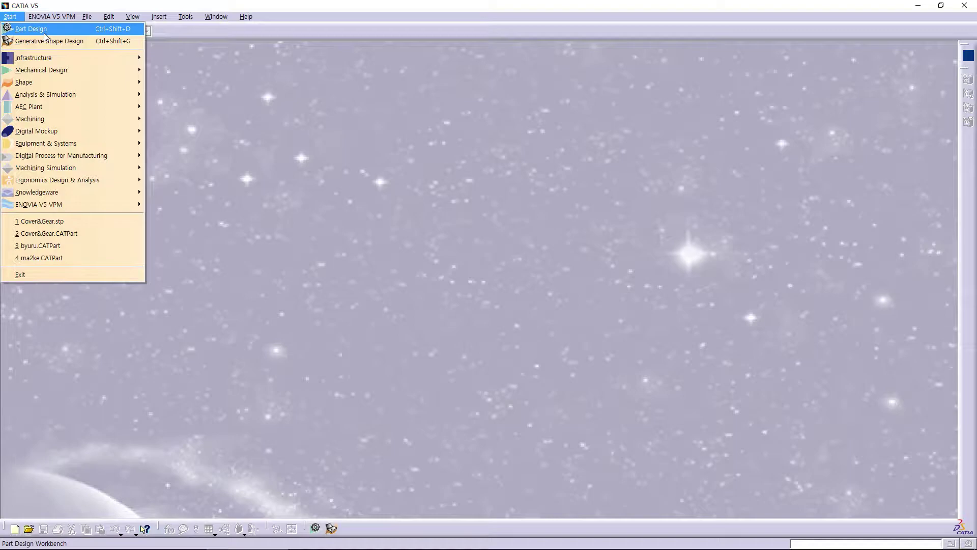
{"action": "left_click", "coordinate": [45, 31]}
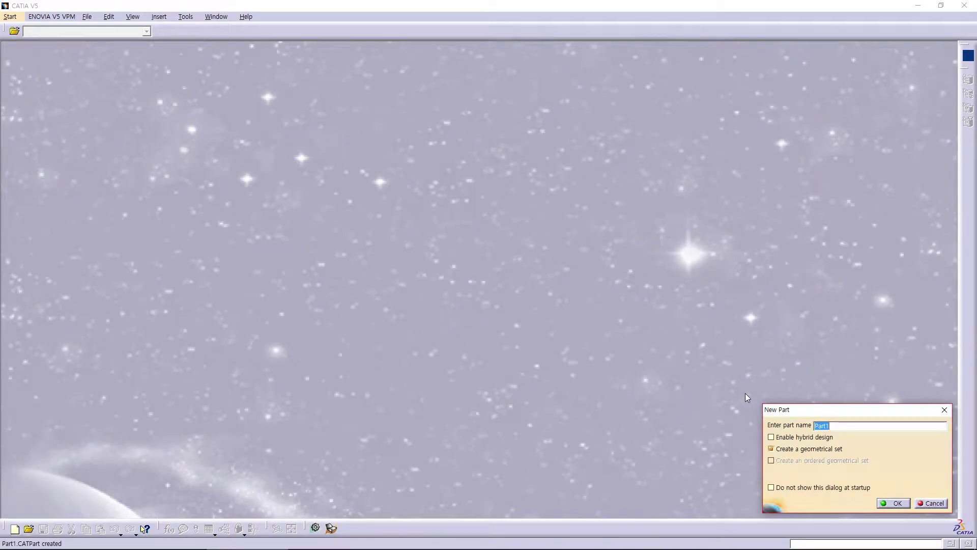
{"action": "type", "text": "Cover"}
{"action": "type", "text": "&"}
{"action": "type", "text": "Gear"}
- Confirm the Cover&Gear part and enter a positioned sketch on the zx plane
{"action": "left_click", "coordinate": [896, 503]}
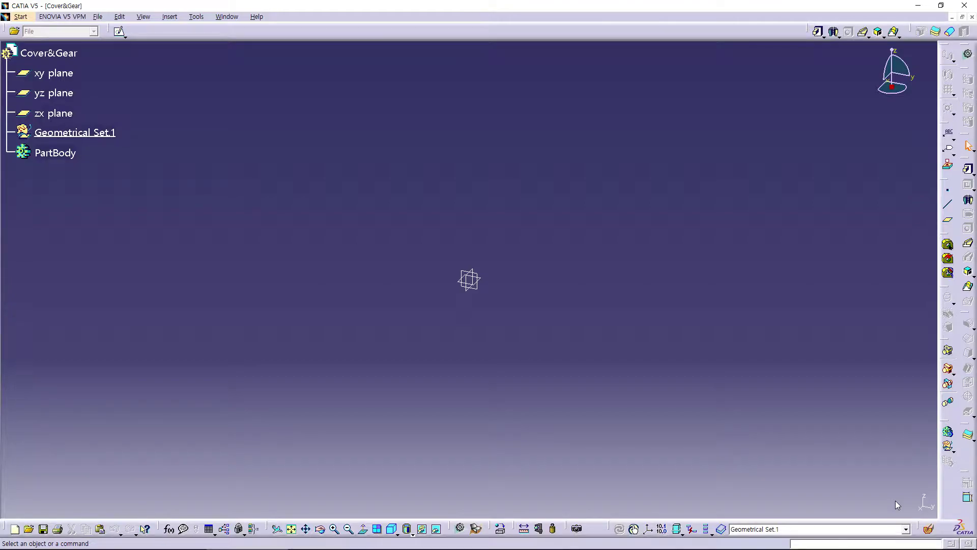
{"action": "left_click", "coordinate": [53, 113]}
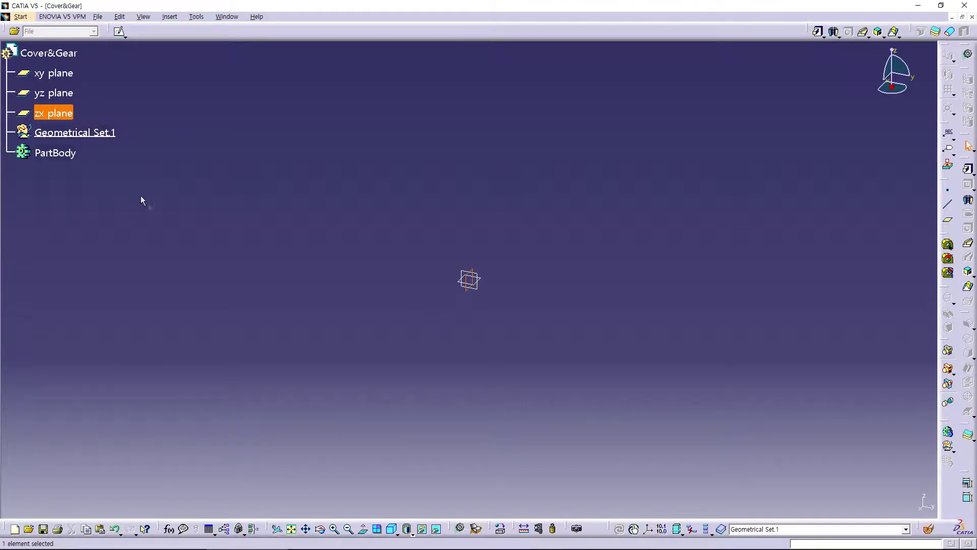
{"action": "left_click", "coordinate": [124, 34]}
{"action": "left_click", "coordinate": [132, 67]}
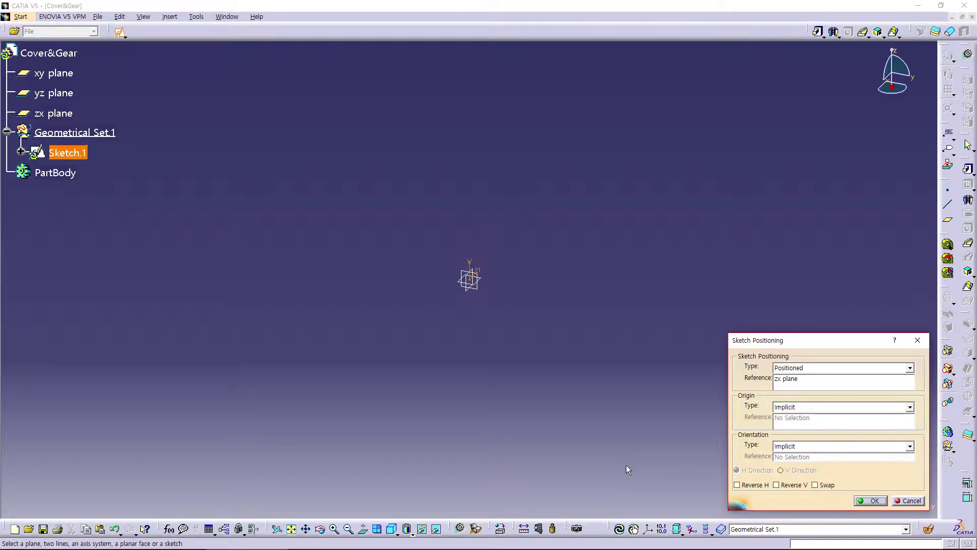
{"action": "left_click", "coordinate": [869, 500]}
{"action": "mouse_move", "coordinate": [463, 414]}
{"action": "middle_mouse_down"}
{"action": "mouse_move", "coordinate": [521, 371]}
{"action": "mouse_move", "coordinate": [621, 386]}
{"action": "middle_mouse_up"}
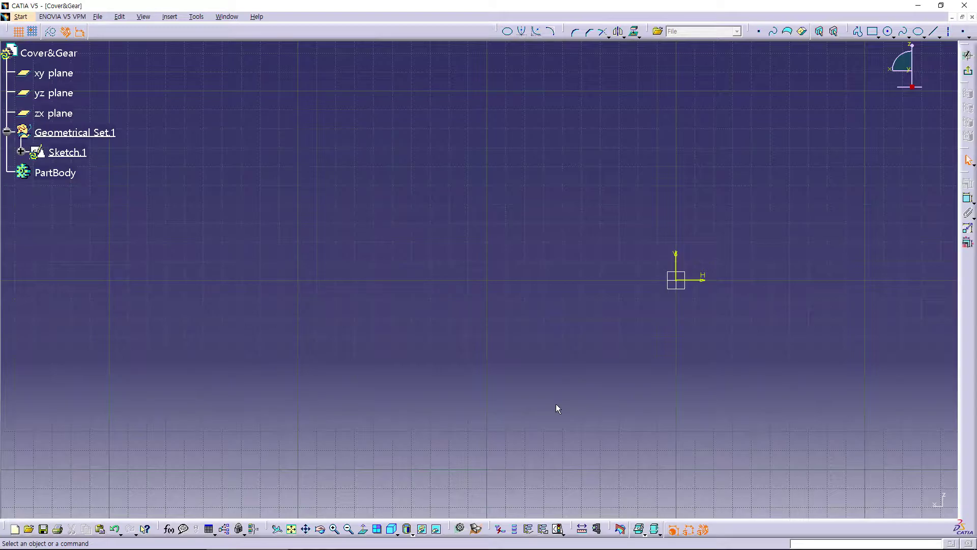
{"action": "left_click", "coordinate": [887, 31]}
- Draw an origin-centred circle with a 30 mm diameter
{"action": "left_click", "coordinate": [676, 280]}
{"action": "left_click", "coordinate": [744, 265]}
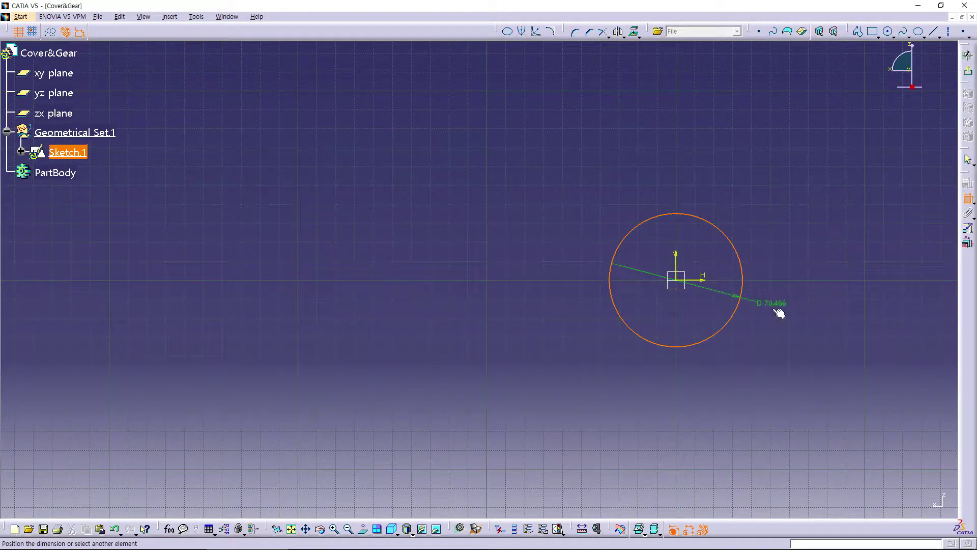
{"action": "left_click", "coordinate": [773, 333]}
{"action": "double_click", "coordinate": [773, 331]}
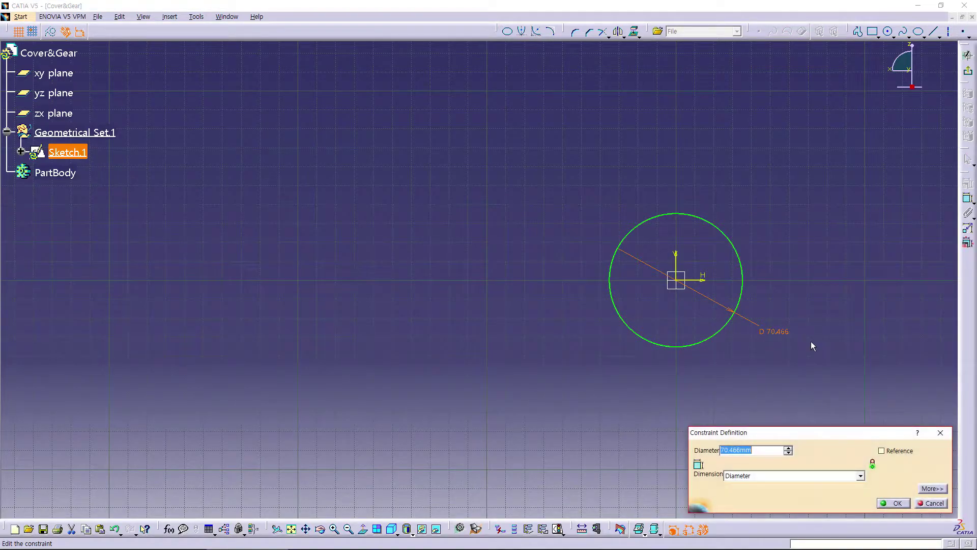
{"action": "type", "text": "30"}
{"action": "key", "text": "Return"}
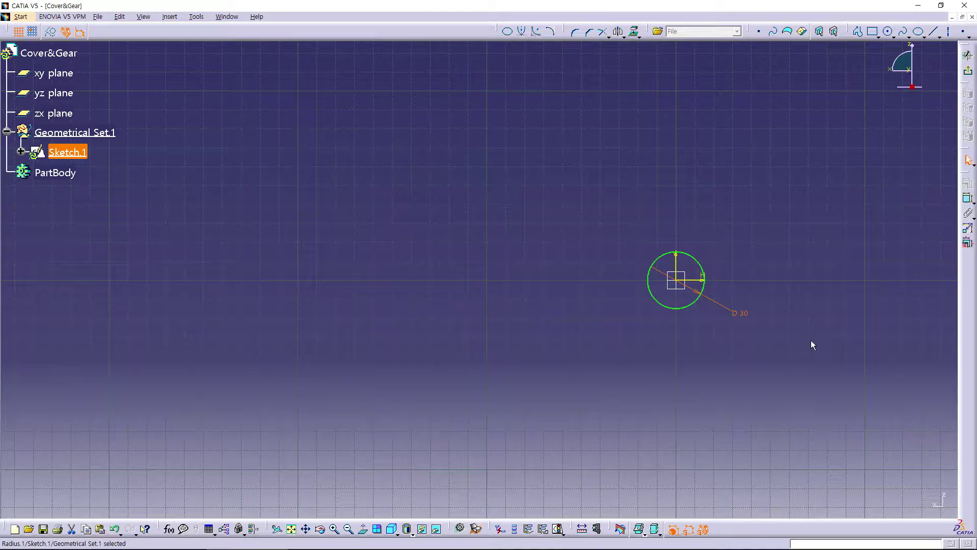
- Draw a concentric origin-centred circle with a 70 mm diameter
{"action": "left_click", "coordinate": [887, 31]}
{"action": "left_click", "coordinate": [887, 31]}
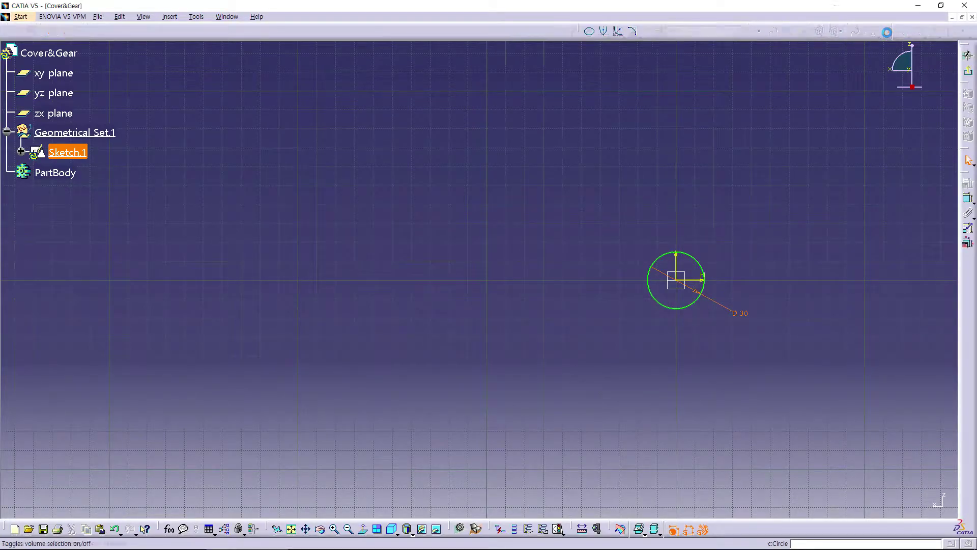
{"action": "left_click", "coordinate": [681, 284]}
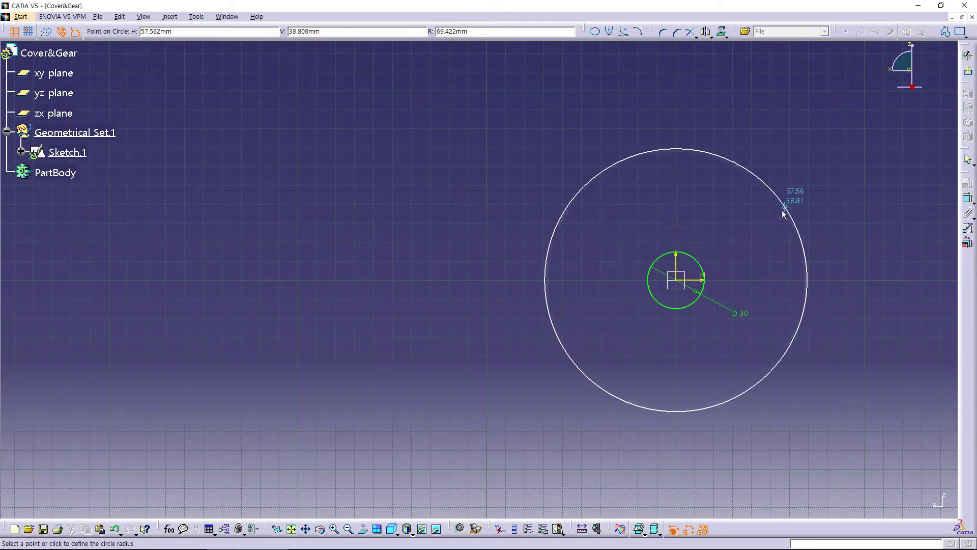
{"action": "left_click", "coordinate": [770, 221]}
{"action": "left_click", "coordinate": [808, 273]}
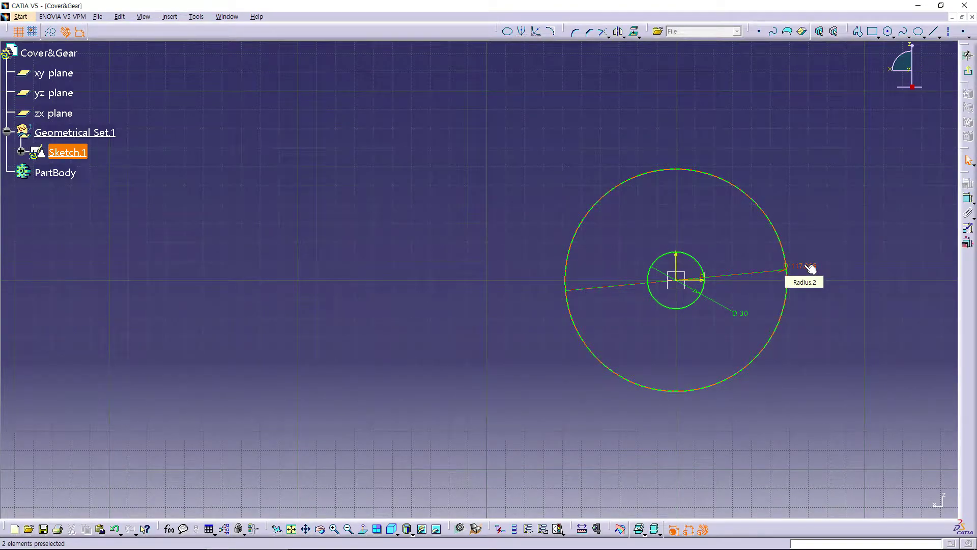
{"action": "double_click", "coordinate": [810, 269]}
{"action": "type", "text": "70"}
{"action": "key", "text": "Return"}
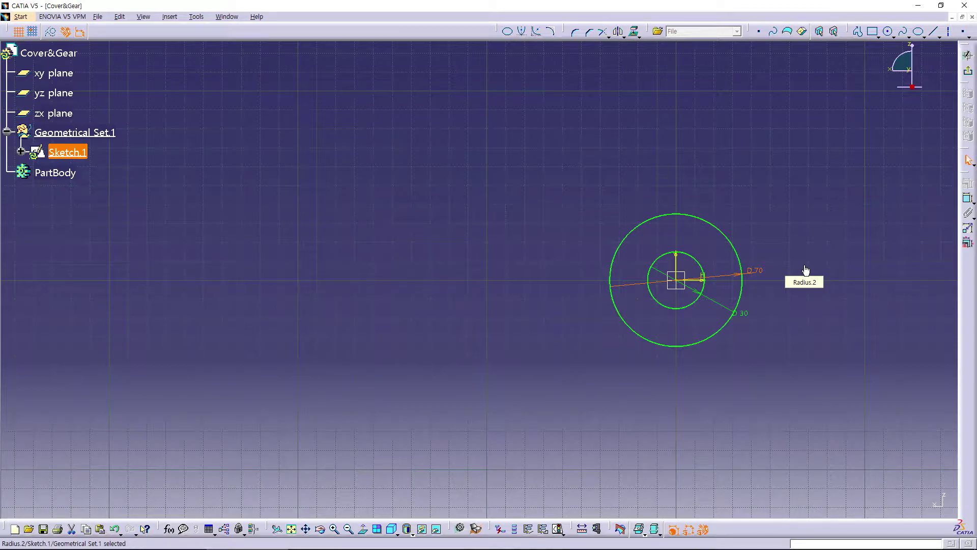
- Draw a 10 mm diameter circle to the right of the origin pair
{"action": "left_click", "coordinate": [887, 31]}
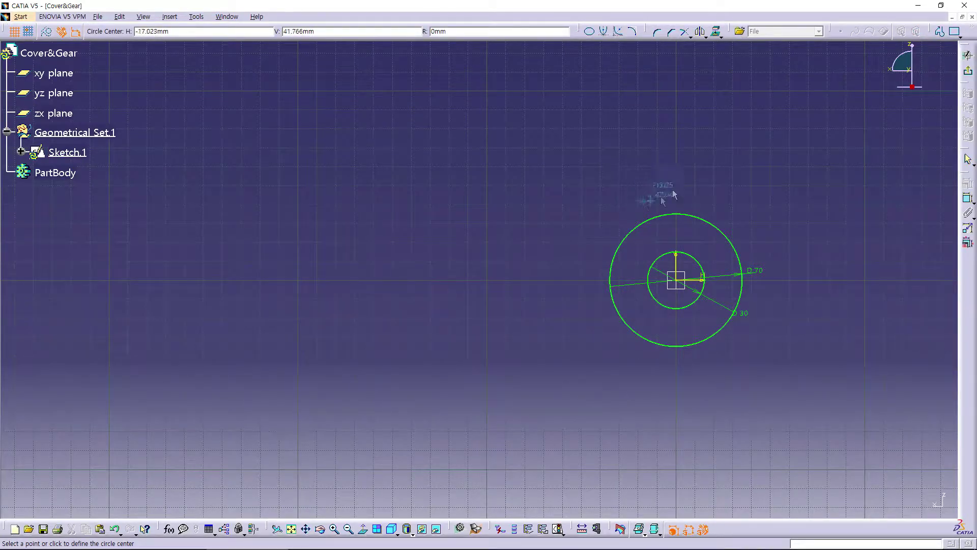
{"action": "left_click", "coordinate": [676, 130]}
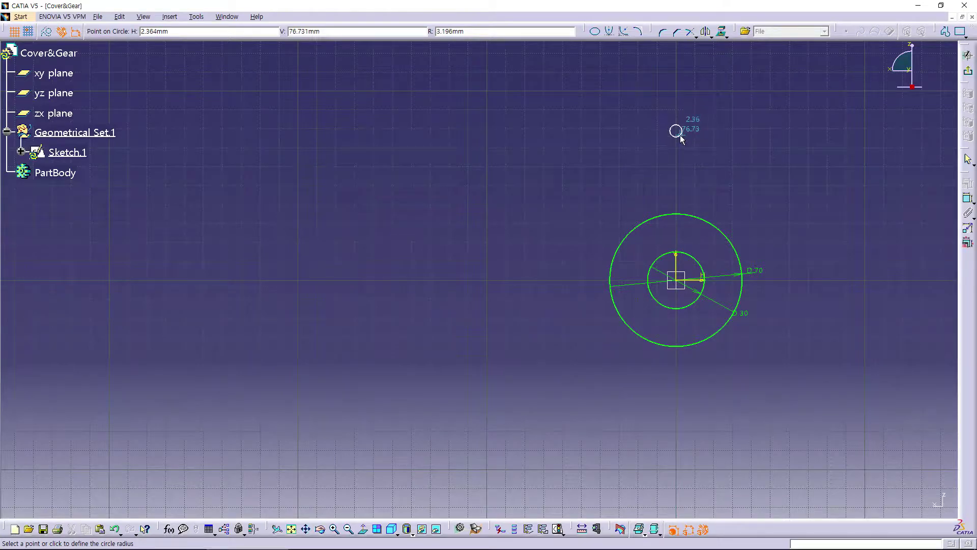
{"action": "key", "text": "Escape"}
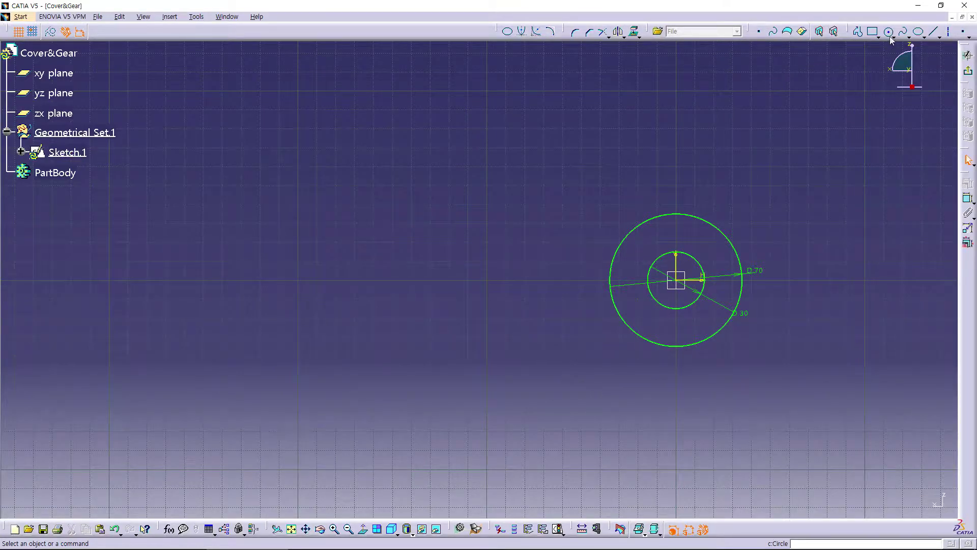
{"action": "left_click", "coordinate": [888, 31]}
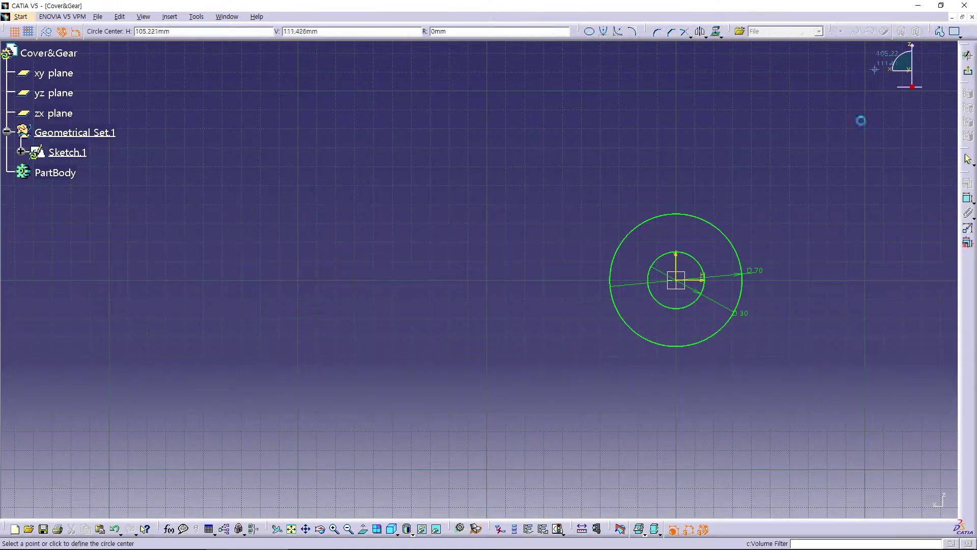
{"action": "left_click", "coordinate": [825, 292]}
{"action": "left_click", "coordinate": [838, 294]}
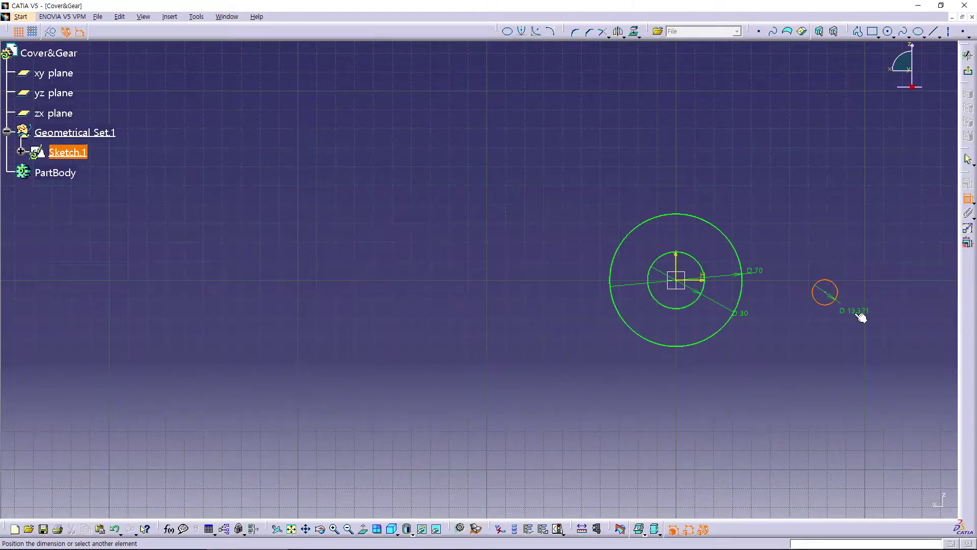
{"action": "double_click", "coordinate": [860, 317]}
{"action": "type", "text": "10"}
{"action": "key", "text": "Return"}
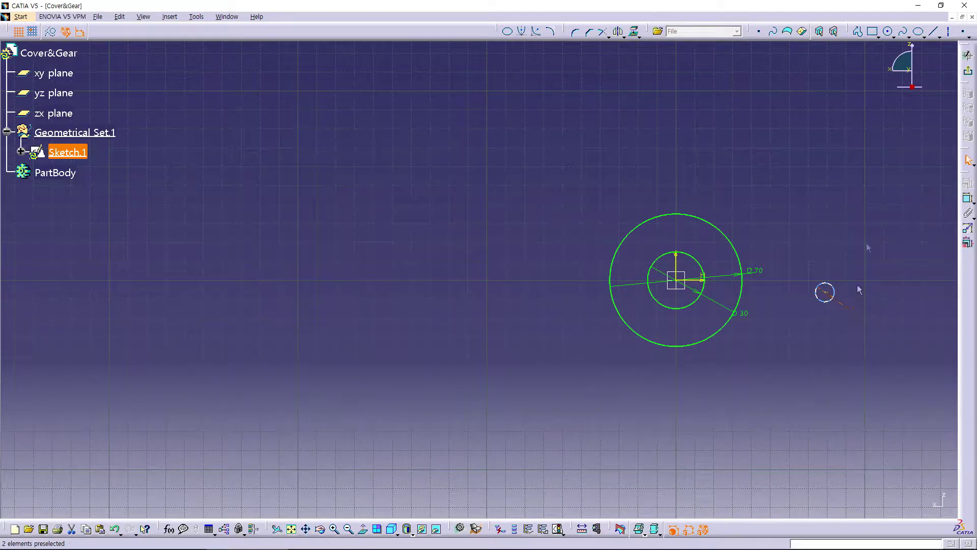
- Add a concentric 50 mm circle around it and nudge the pair rightward
{"action": "left_click", "coordinate": [888, 31]}
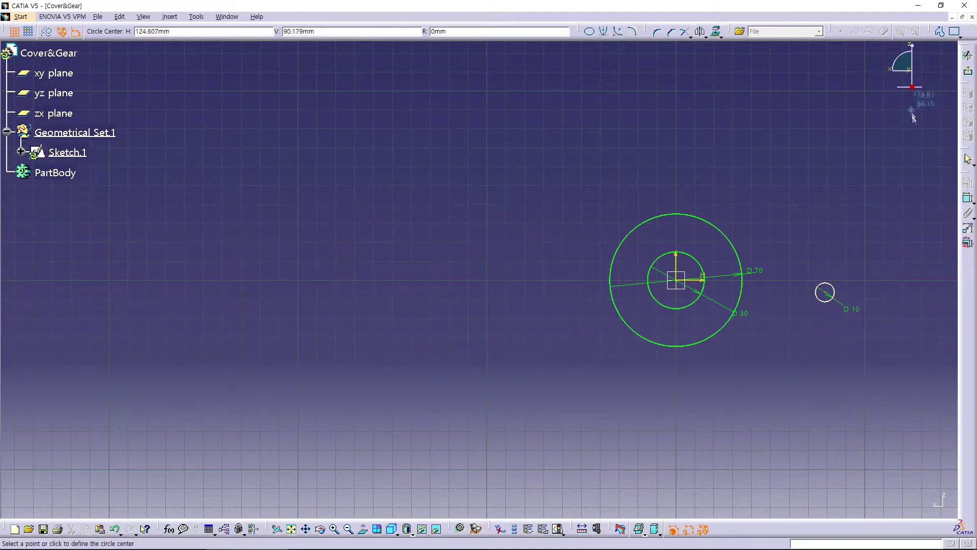
{"action": "left_click", "coordinate": [825, 292]}
{"action": "left_click", "coordinate": [857, 345]}
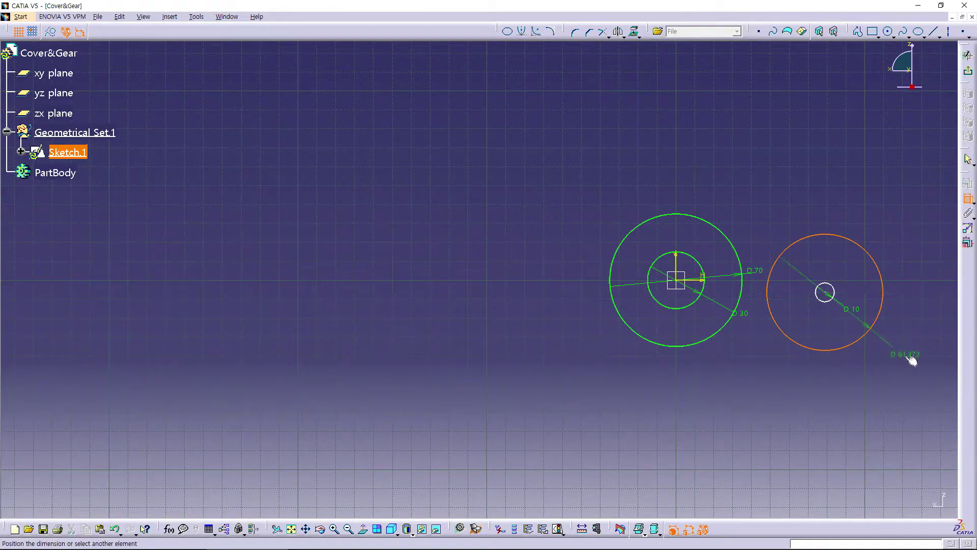
{"action": "double_click", "coordinate": [909, 350]}
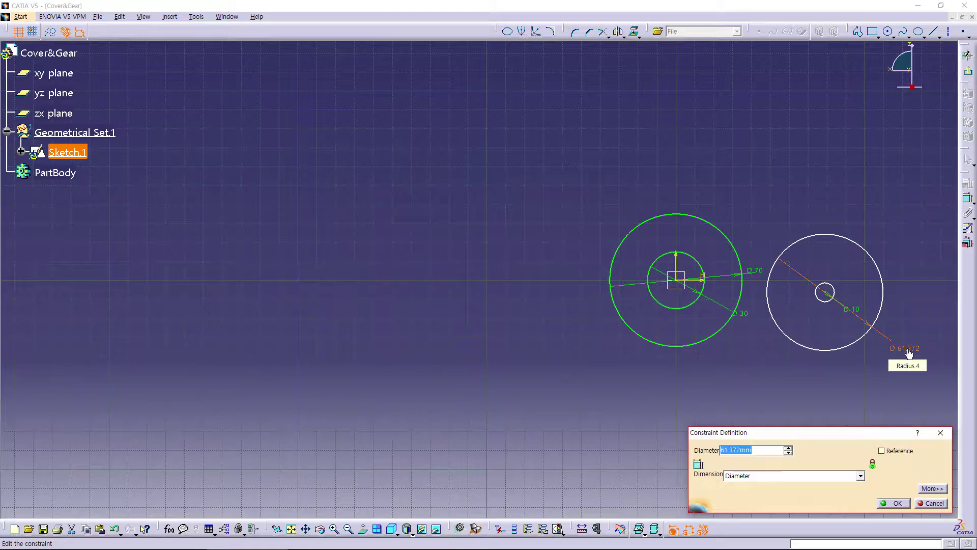
{"action": "type", "text": "50"}
{"action": "key", "text": "Return"}
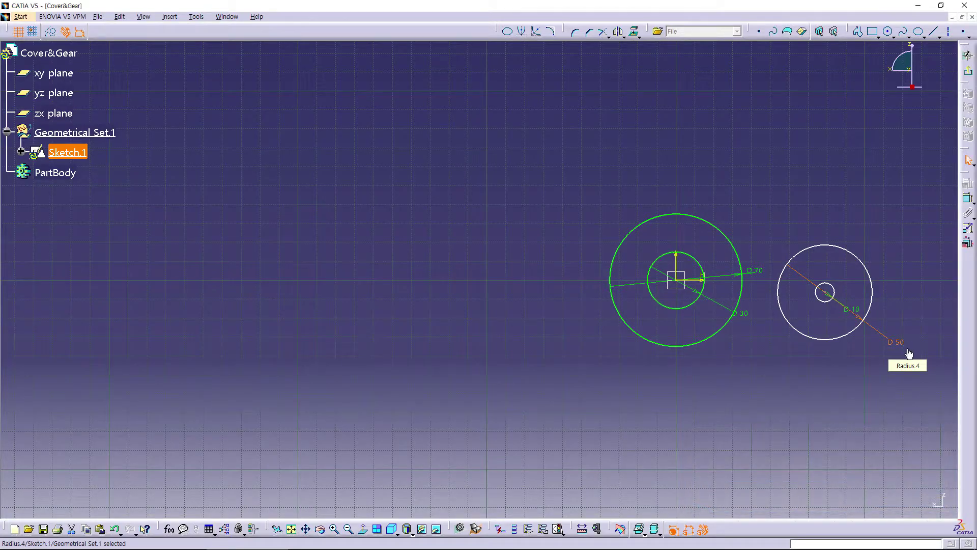
{"action": "left_click_drag", "start_coordinate": [876, 313], "coordinate": [882, 312]}
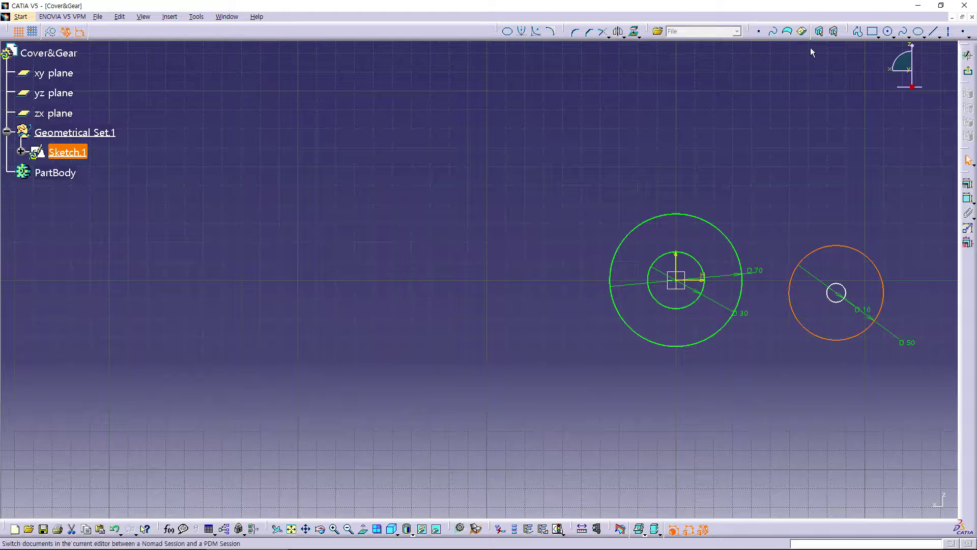
- Draw a 10 mm diameter circle far left of the origin
{"action": "left_click", "coordinate": [887, 32]}
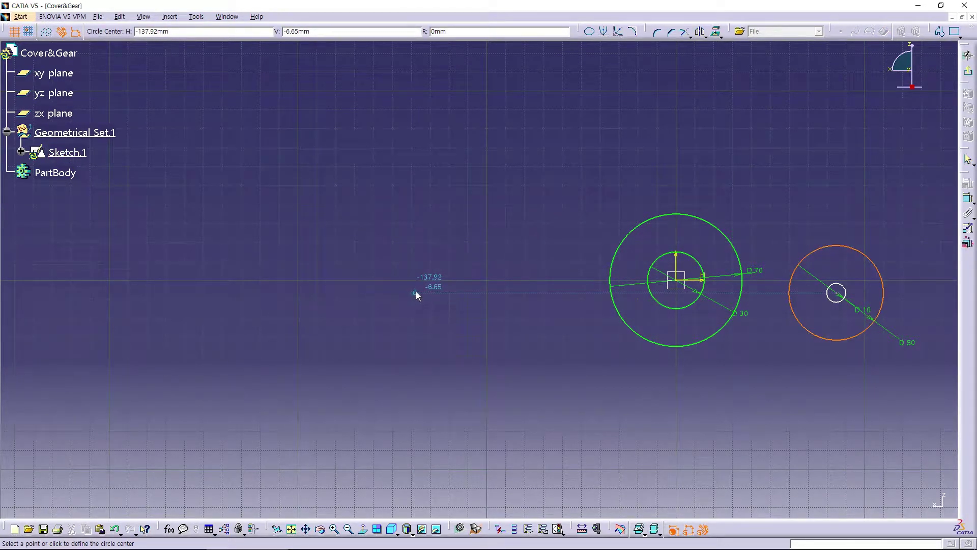
{"action": "left_click", "coordinate": [416, 300]}
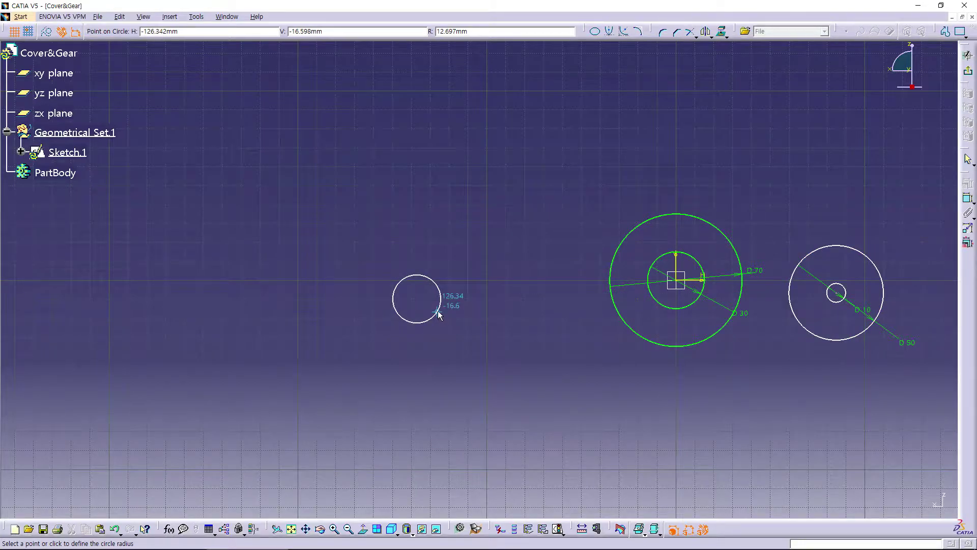
{"action": "left_click", "coordinate": [438, 310]}
{"action": "left_click", "coordinate": [471, 305]}
{"action": "double_click", "coordinate": [471, 305]}
{"action": "type", "text": "10"}
{"action": "key", "text": "Return"}
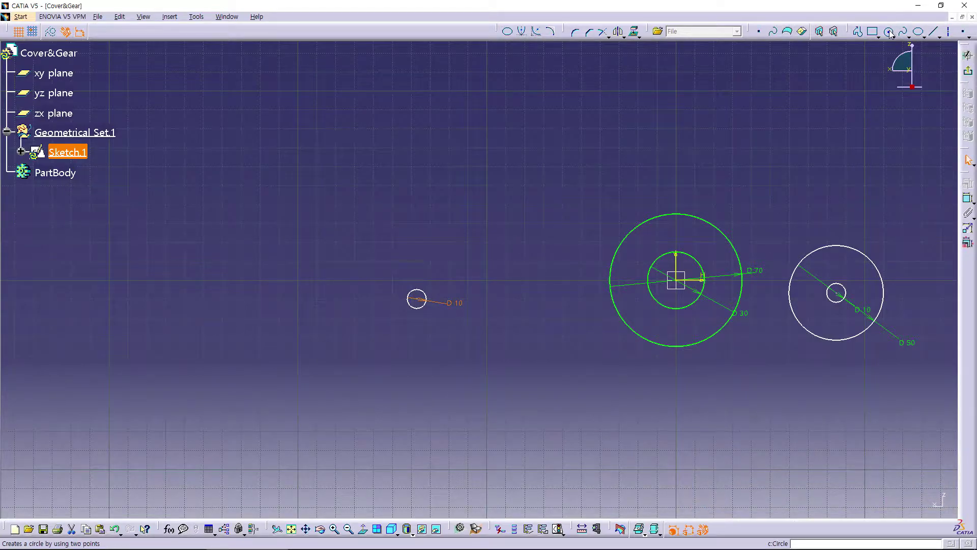
- Surround it with a concentric 30 mm circle and move both side pairs upward
{"action": "left_click", "coordinate": [888, 31]}
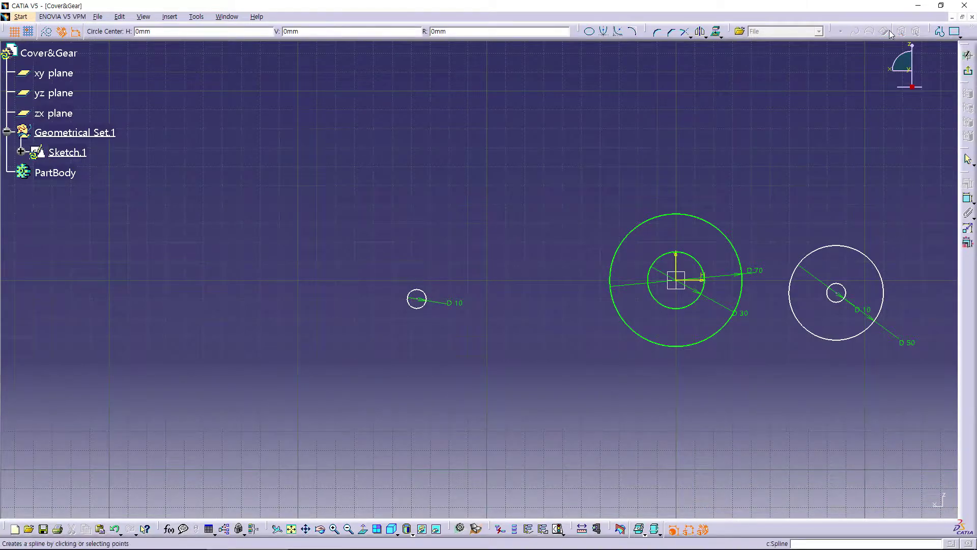
{"action": "left_click", "coordinate": [417, 299]}
{"action": "left_click", "coordinate": [440, 278]}
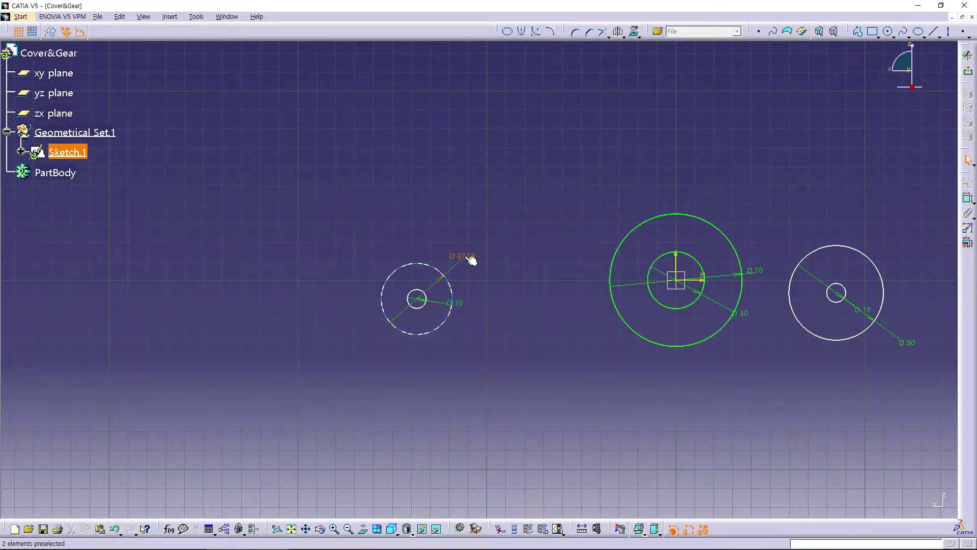
{"action": "double_click", "coordinate": [472, 261]}
{"action": "type", "text": "30"}
{"action": "key", "text": "Return"}
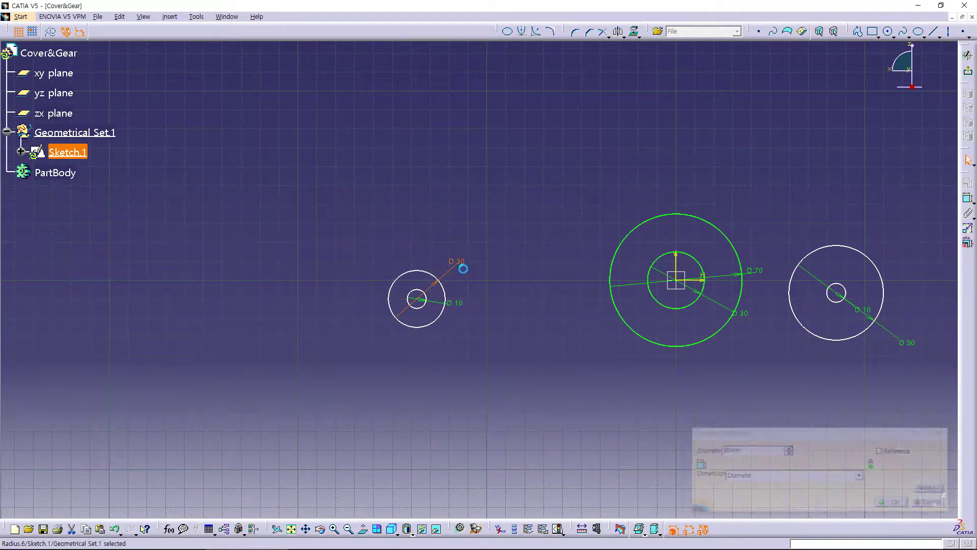
{"action": "left_click_drag", "start_coordinate": [883, 274], "coordinate": [879, 253]}
{"action": "left_click_drag", "start_coordinate": [445, 291], "coordinate": [449, 274]}
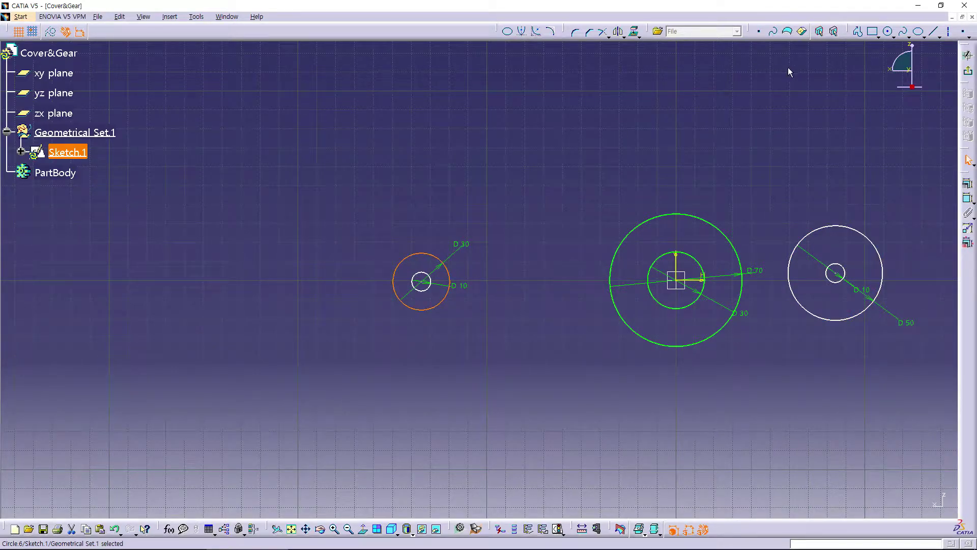
- Draw a baseline under the circles, tangent to the 70 mm circle
{"action": "left_click", "coordinate": [933, 32]}
{"action": "left_click", "coordinate": [461, 350]}
{"action": "left_click", "coordinate": [843, 350]}
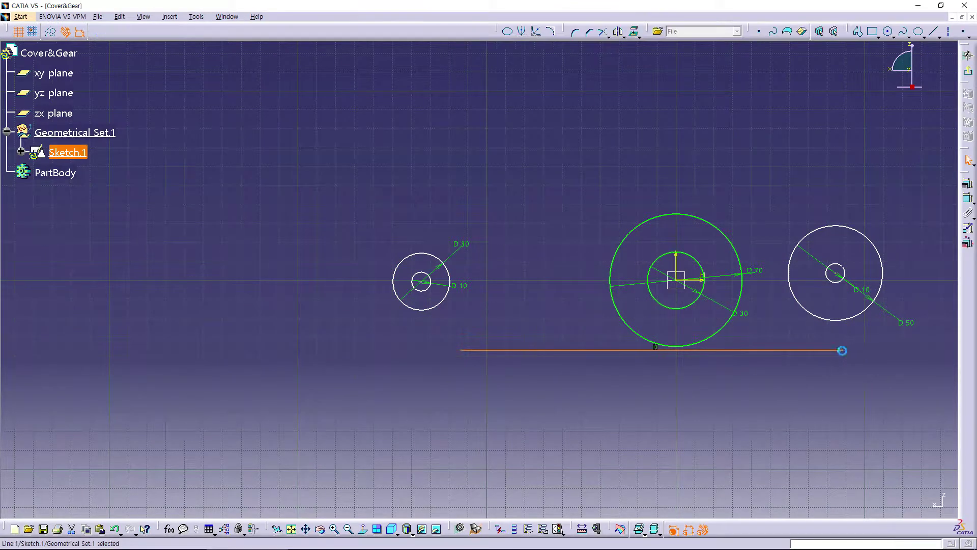
{"action": "key", "text": "c"}
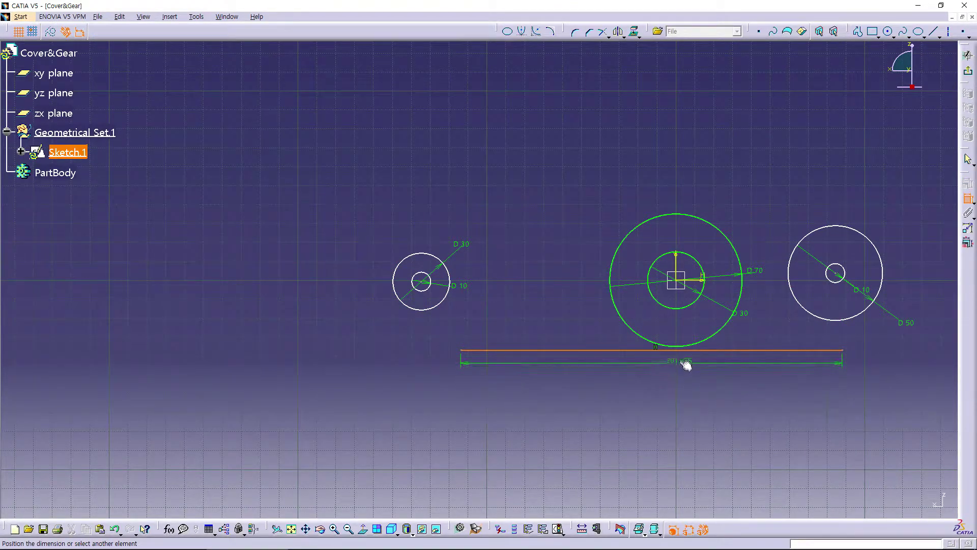
{"action": "left_click", "coordinate": [676, 347]}
{"action": "right_click", "coordinate": [670, 411]}
{"action": "left_click", "coordinate": [690, 457]}
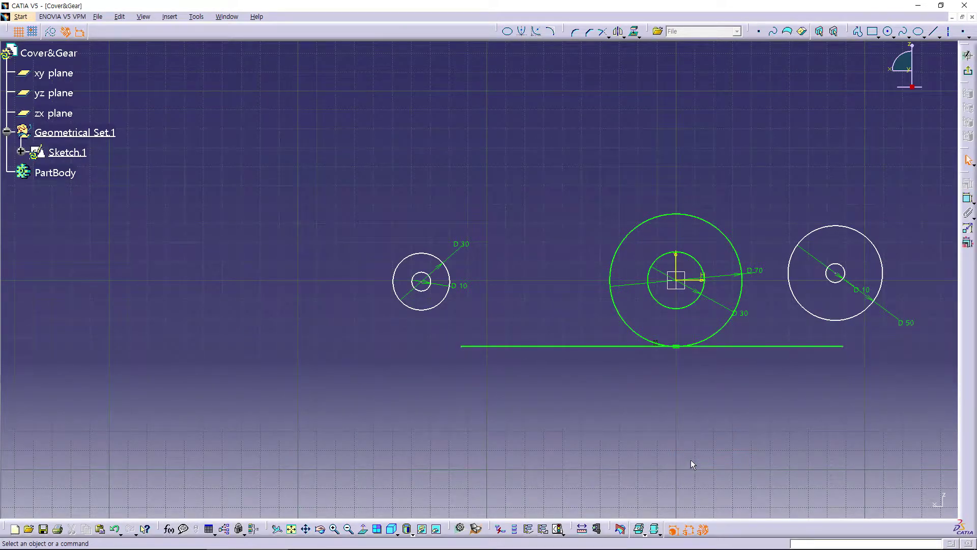
- Make the baseline tangent to the right and left outer circles, sliding them outward
{"action": "key", "text": "c"}
{"action": "left_click", "coordinate": [839, 346]}
{"action": "left_click", "coordinate": [846, 319]}
{"action": "right_click", "coordinate": [839, 423]}
{"action": "left_click", "coordinate": [857, 471]}
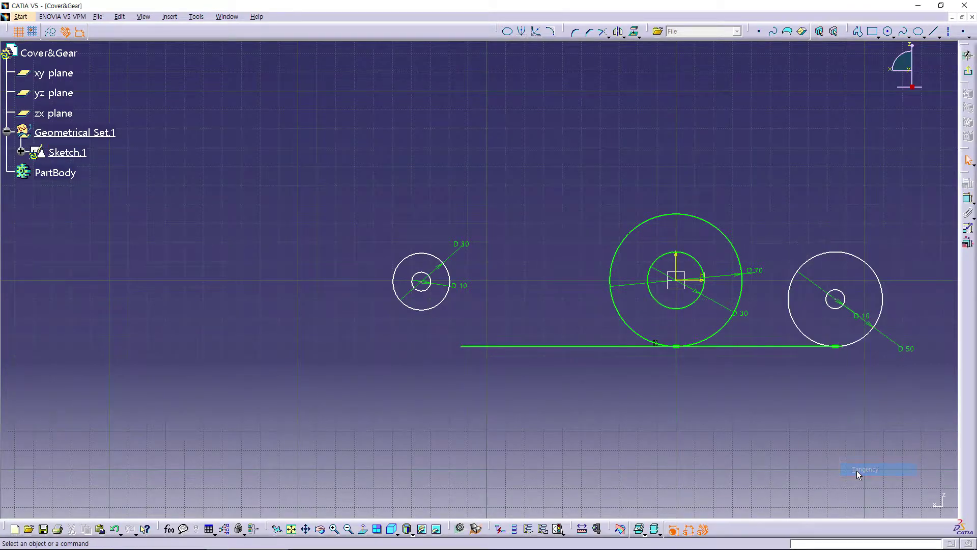
{"action": "mouse_move", "coordinate": [437, 308]}
{"action": "left_mouse_down"}
{"action": "mouse_move", "coordinate": [477, 324]}
{"action": "mouse_move", "coordinate": [468, 350]}
{"action": "left_mouse_up"}
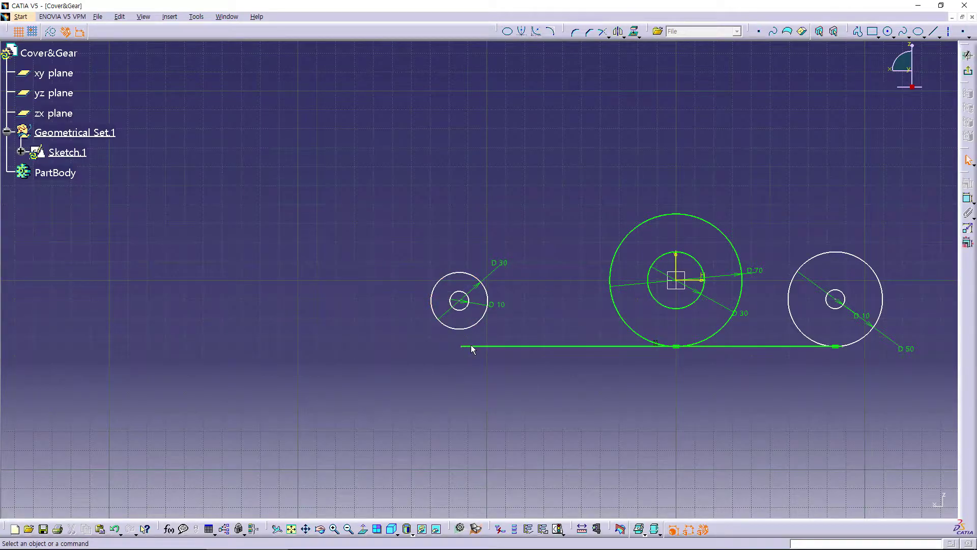
{"action": "left_click", "coordinate": [478, 351]}
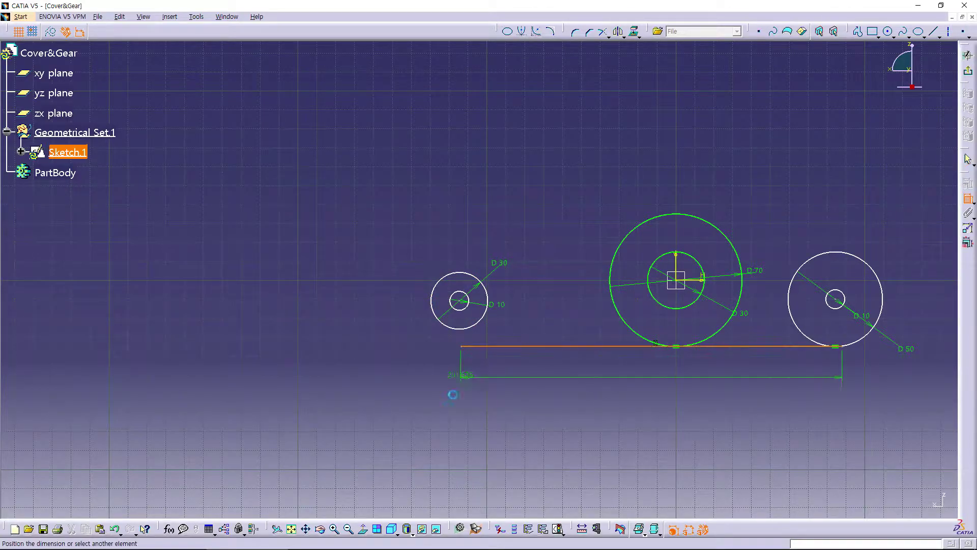
{"action": "left_click", "coordinate": [461, 328]}
{"action": "right_click", "coordinate": [417, 397]}
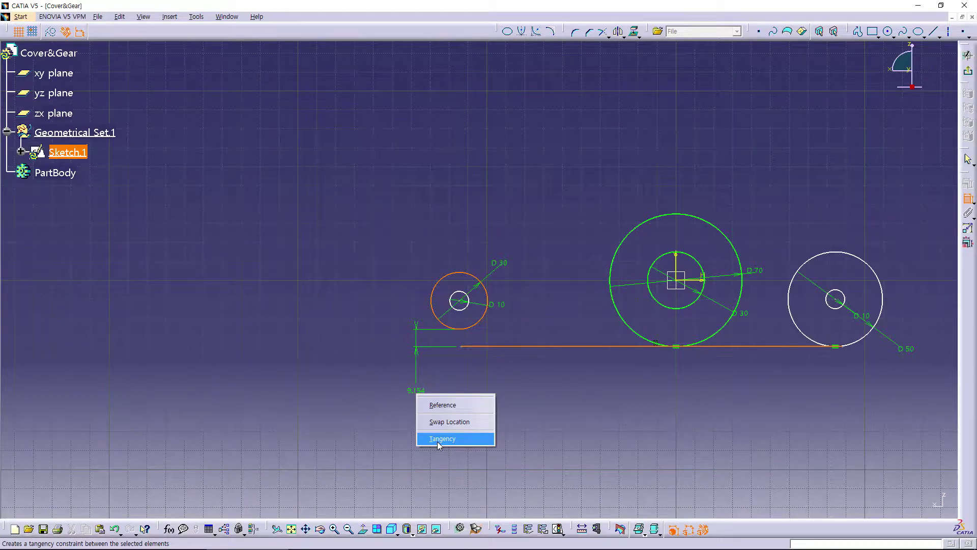
{"action": "left_click", "coordinate": [437, 439]}
{"action": "left_click_drag", "start_coordinate": [488, 335], "coordinate": [430, 376]}
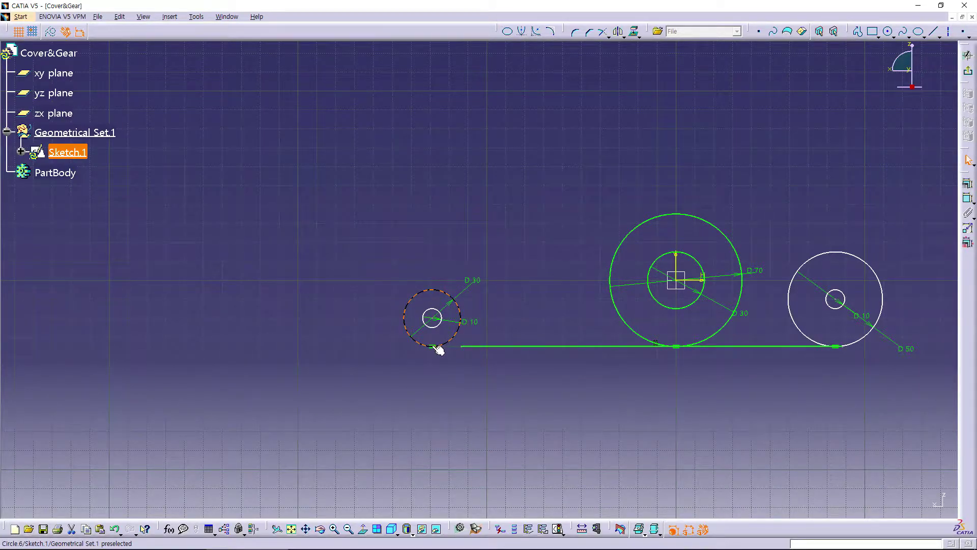
{"action": "left_click_drag", "start_coordinate": [861, 345], "coordinate": [890, 346]}
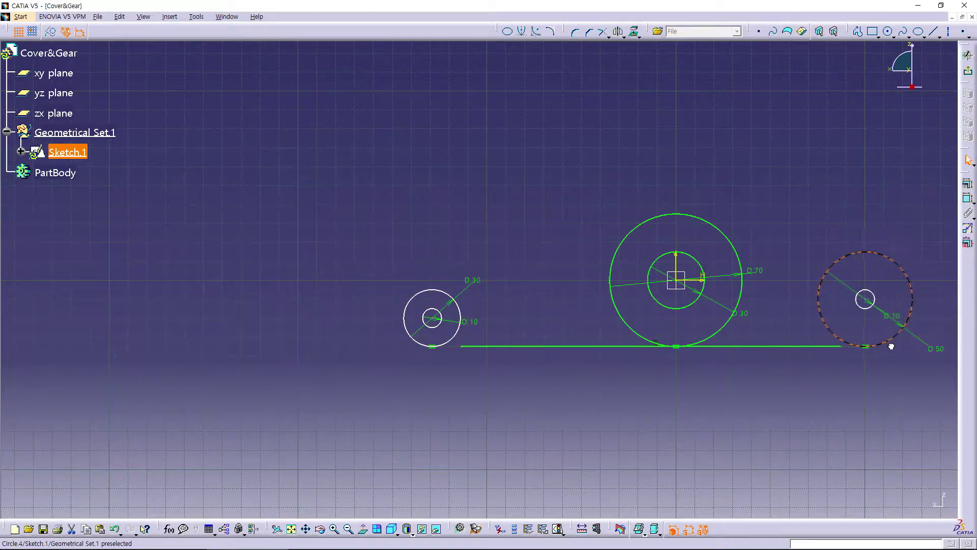
- Constrain the baseline's right end onto the right outer circle
{"action": "left_click", "coordinate": [867, 346]}
{"action": "left_click", "coordinate": [844, 347]}
{"action": "right_click", "coordinate": [860, 404]}
{"action": "left_click", "coordinate": [878, 480]}
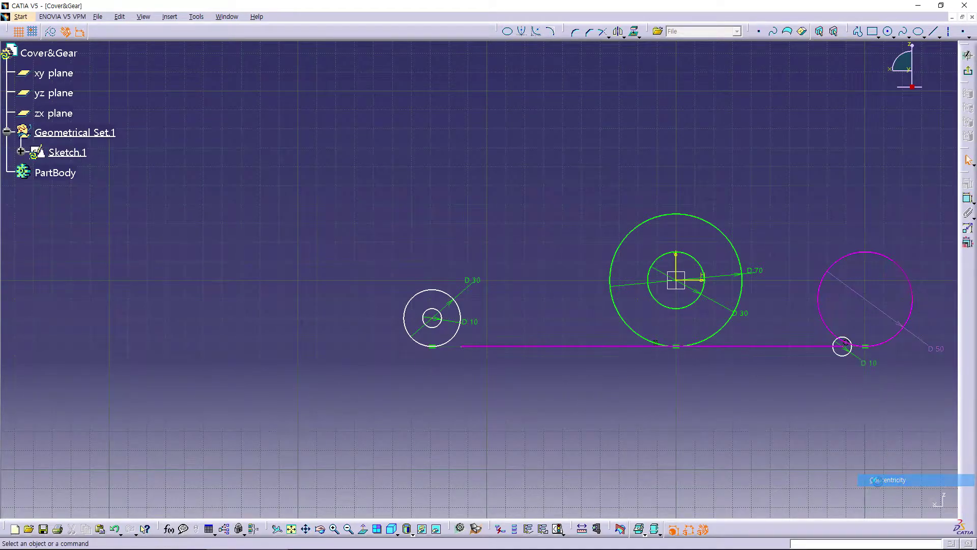
{"action": "left_click", "coordinate": [845, 346]}
{"action": "right_click", "coordinate": [849, 396]}
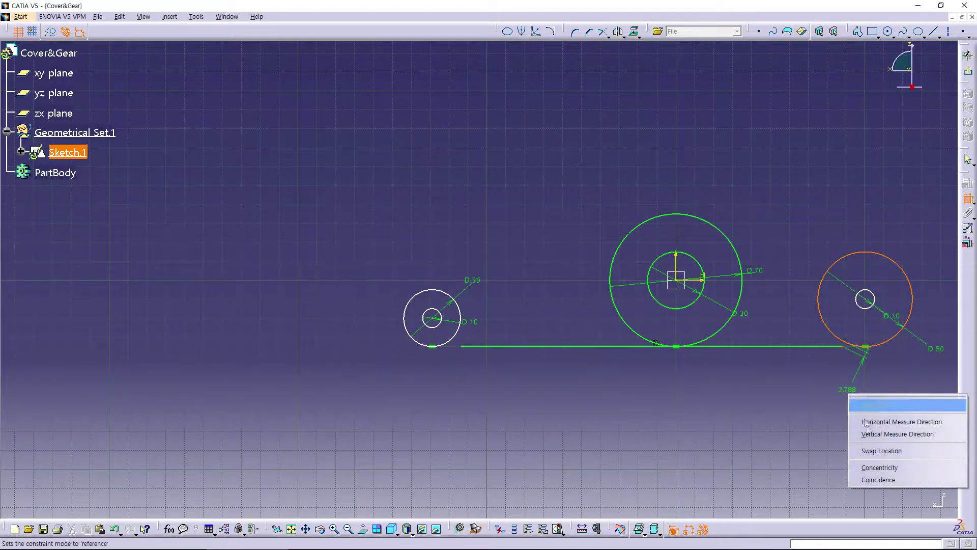
{"action": "left_click", "coordinate": [880, 479]}
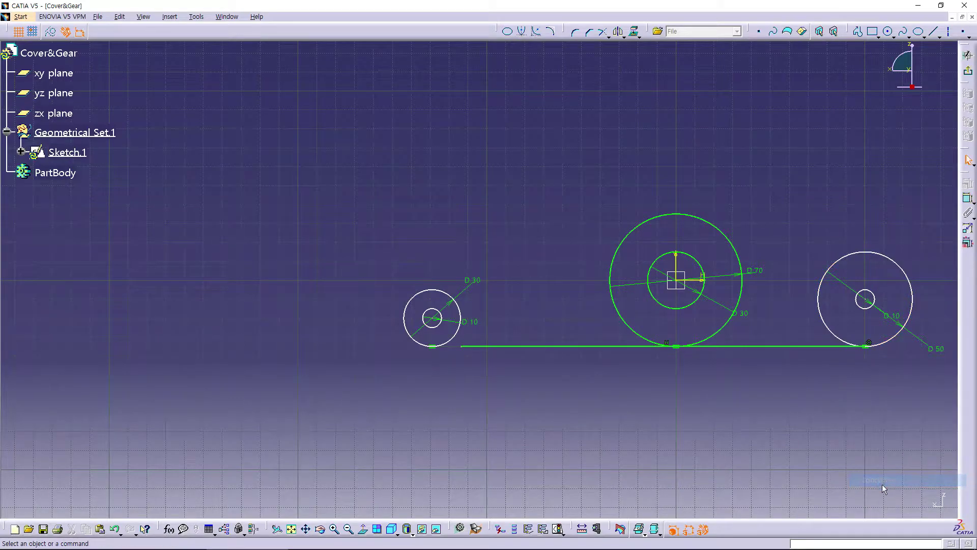
- Constrain the baseline's left end onto the left outer circle and reposition the pairs
{"action": "left_click", "coordinate": [434, 347]}
{"action": "left_click", "coordinate": [462, 347]}
{"action": "right_click", "coordinate": [455, 389]}
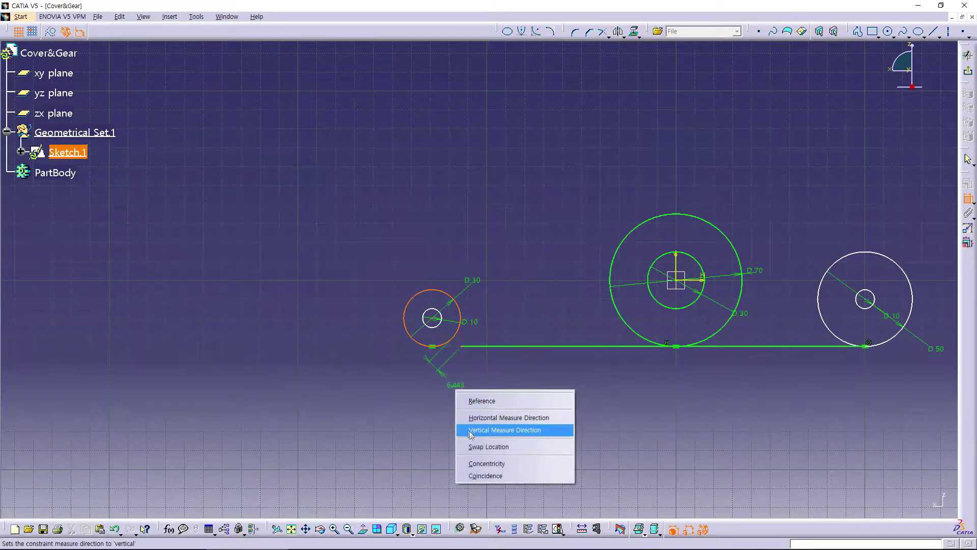
{"action": "left_click", "coordinate": [496, 476]}
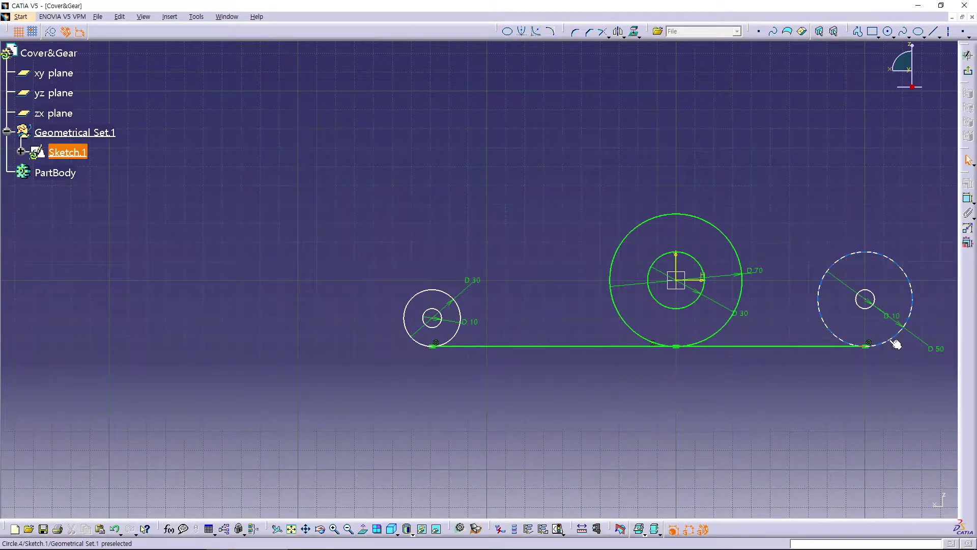
{"action": "left_click", "coordinate": [851, 342]}
{"action": "mouse_move", "coordinate": [461, 319]}
{"action": "left_mouse_down"}
{"action": "mouse_move", "coordinate": [494, 319]}
{"action": "mouse_move", "coordinate": [462, 323]}
{"action": "mouse_move", "coordinate": [475, 324]}
{"action": "left_mouse_up"}
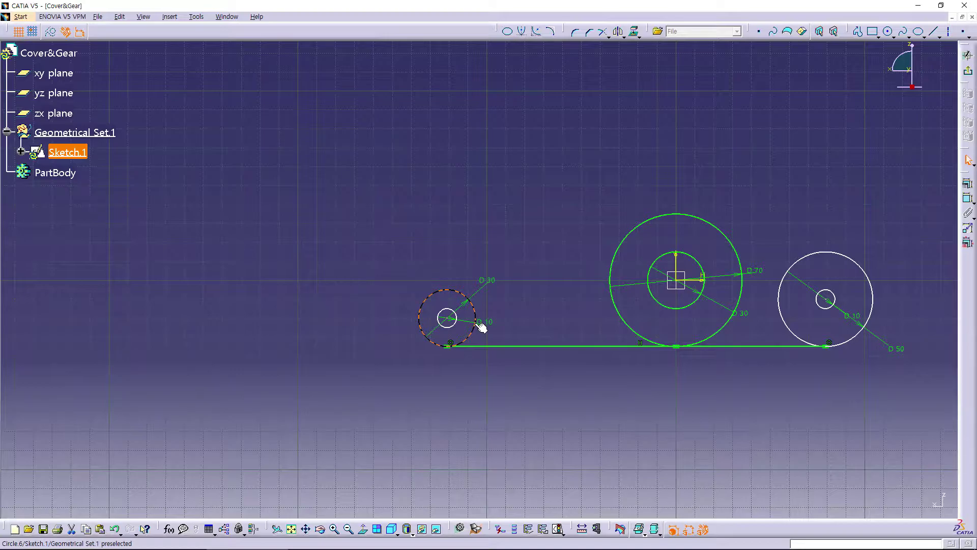
{"action": "left_click", "coordinate": [480, 329]}
- Draw a 10 mm diameter circle above the central circles
{"action": "left_click", "coordinate": [888, 31]}
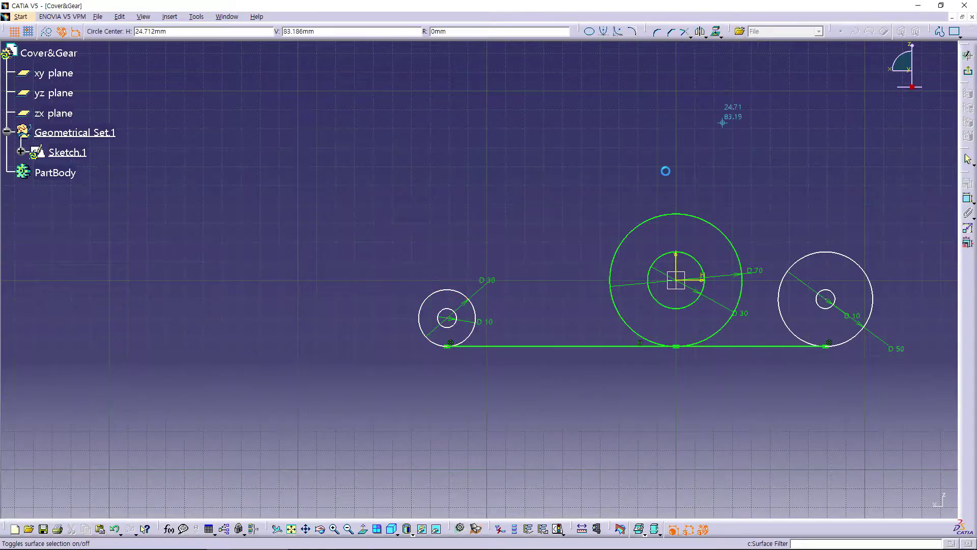
{"action": "left_click", "coordinate": [677, 143]}
{"action": "left_click", "coordinate": [693, 145]}
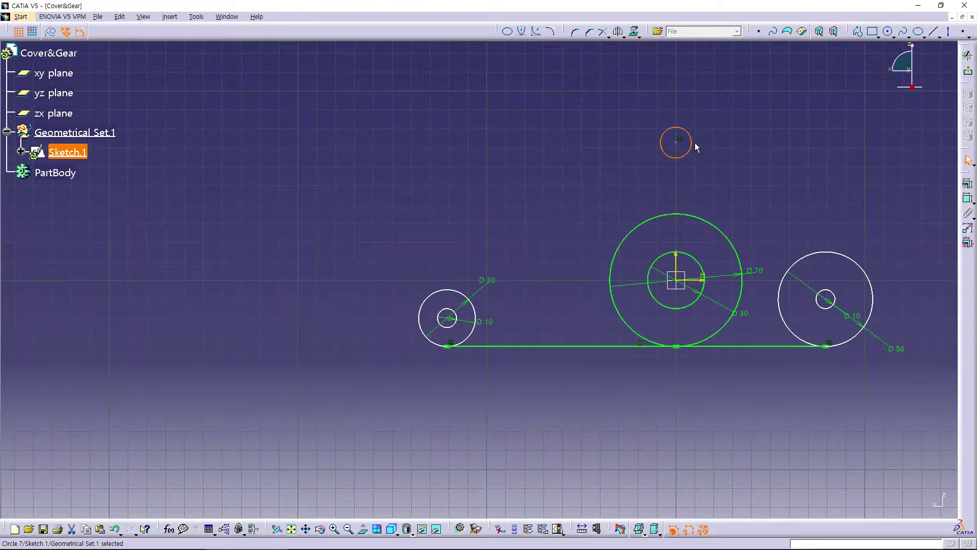
{"action": "left_click", "coordinate": [692, 146]}
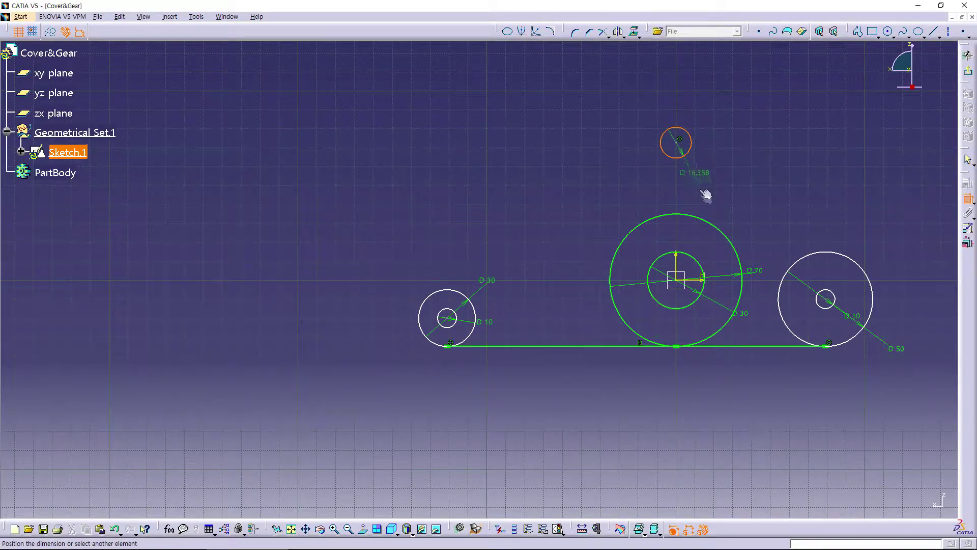
{"action": "left_click", "coordinate": [714, 187]}
{"action": "double_click", "coordinate": [716, 187]}
{"action": "type", "text": "10"}
{"action": "key", "text": "Return"}
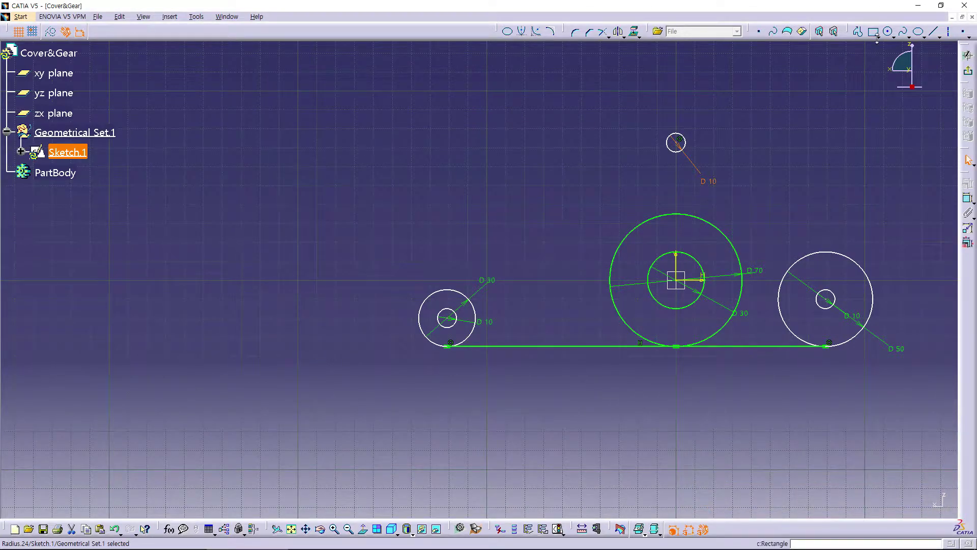
- Add a concentric 20 mm circle around it and shift the pair slightly down
{"action": "left_click", "coordinate": [888, 31]}
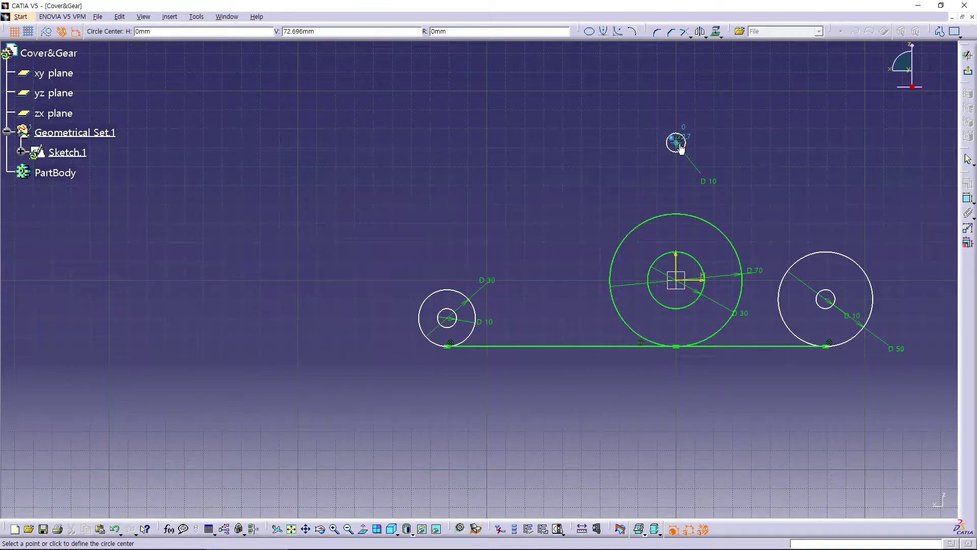
{"action": "left_click", "coordinate": [677, 143]}
{"action": "left_click", "coordinate": [706, 158]}
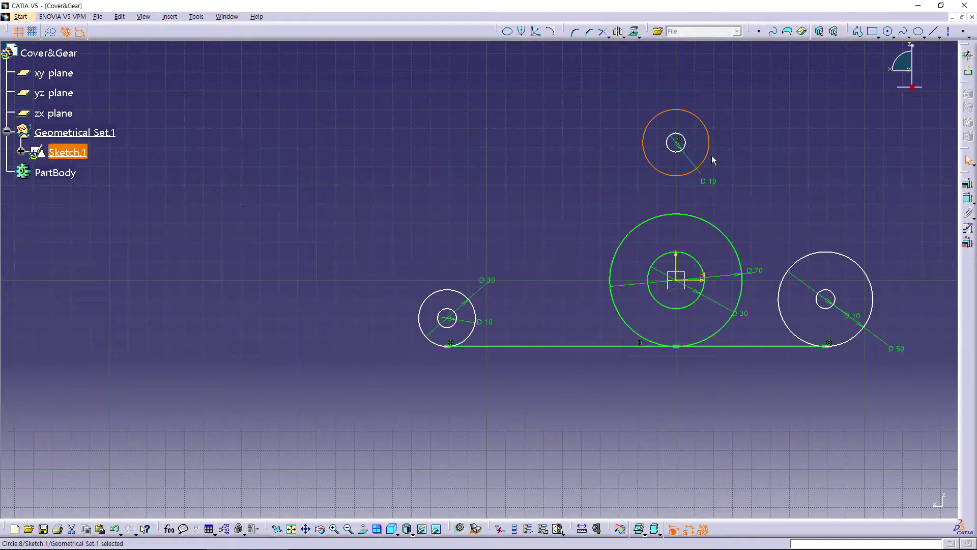
{"action": "double_click", "coordinate": [741, 161]}
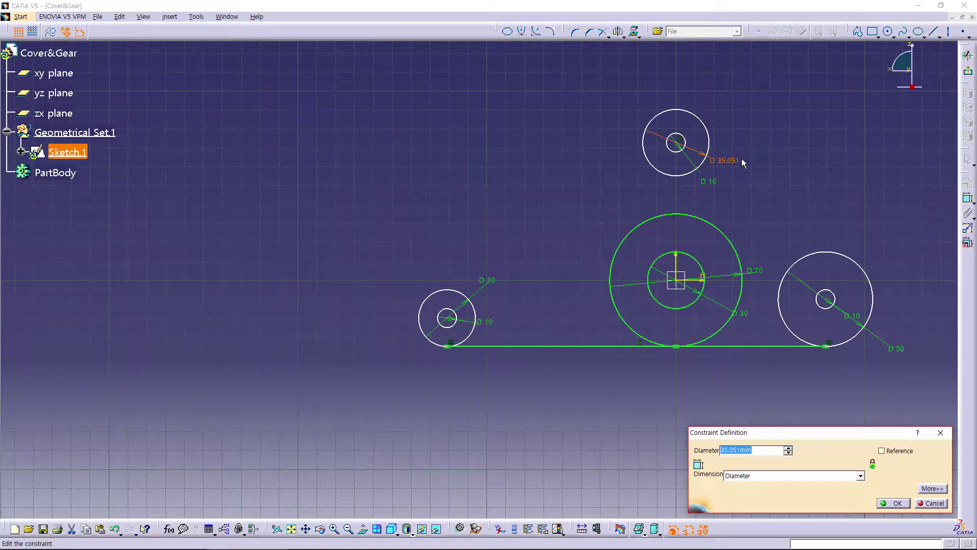
{"action": "type", "text": "20"}
{"action": "key", "text": "Return"}
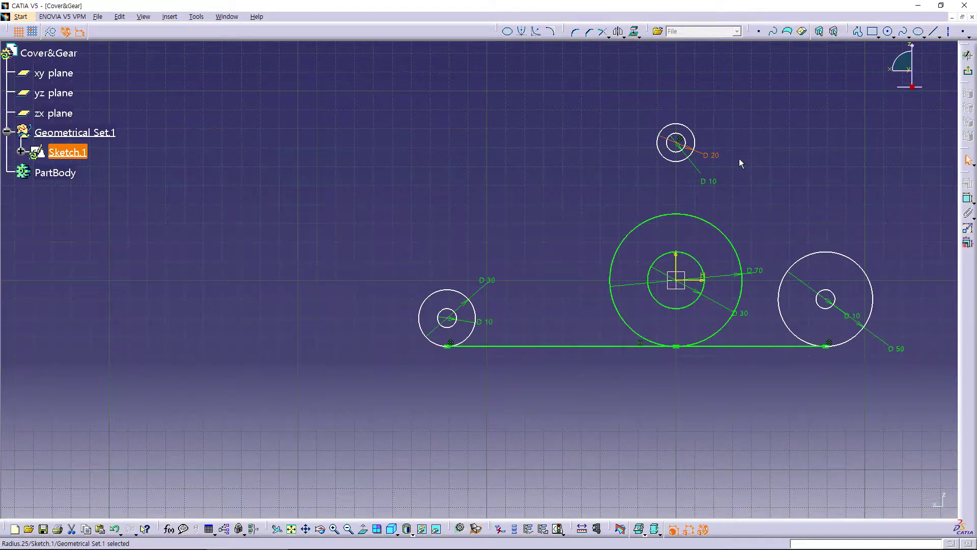
{"action": "left_click_drag", "start_coordinate": [694, 156], "coordinate": [686, 163]}
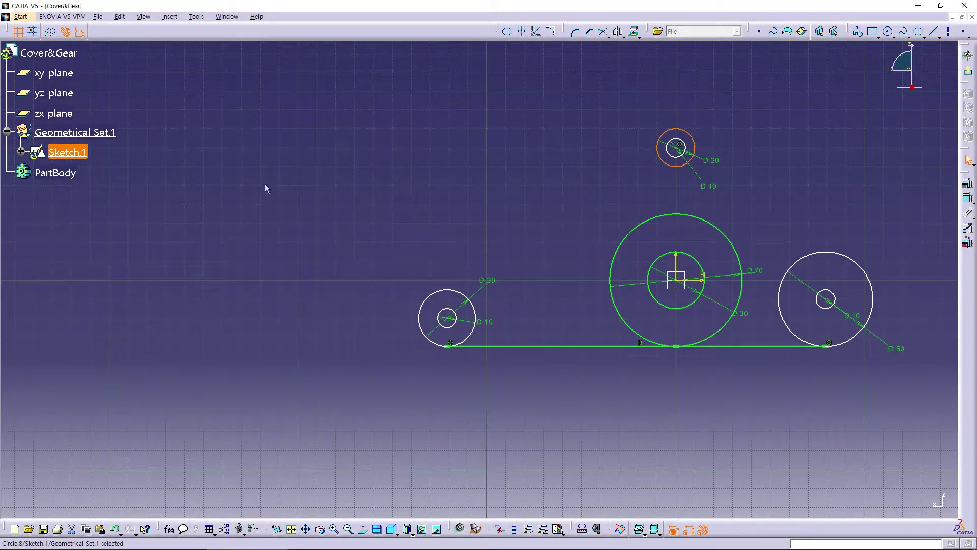
- Draw a slanted line from the left outer circle up toward the upper circle pair
{"action": "left_click", "coordinate": [933, 31]}
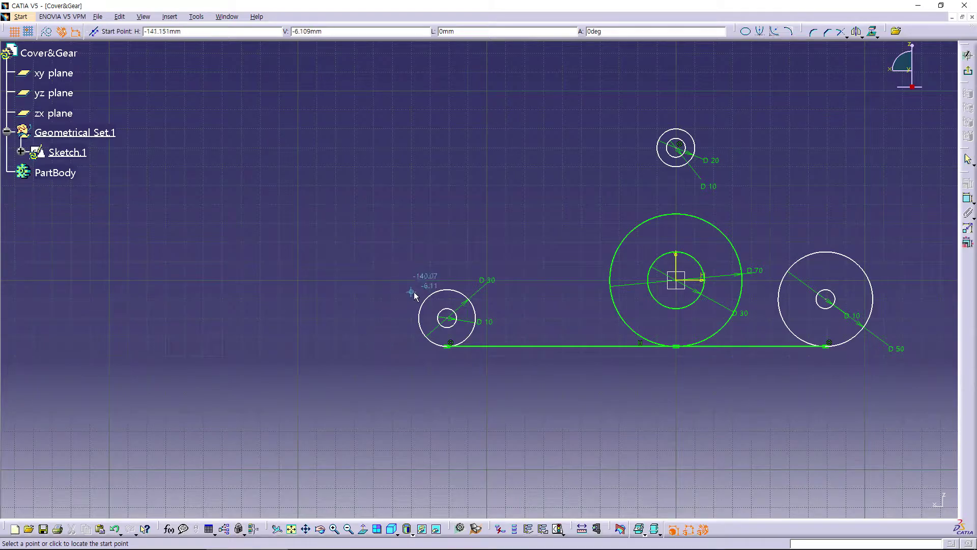
{"action": "left_click", "coordinate": [436, 290]}
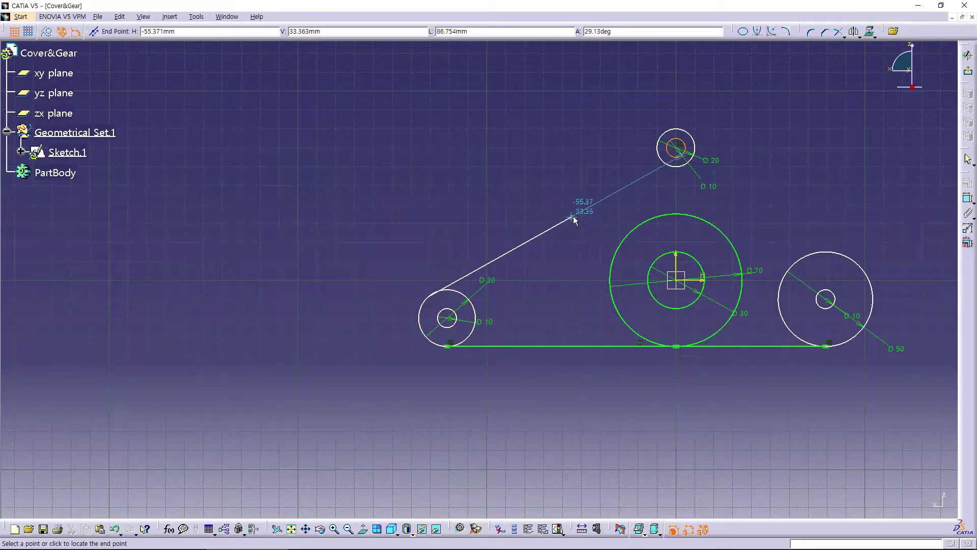
{"action": "left_click", "coordinate": [668, 134]}
{"action": "key", "text": "c"}
{"action": "left_click", "coordinate": [680, 128]}
{"action": "right_click", "coordinate": [680, 128]}
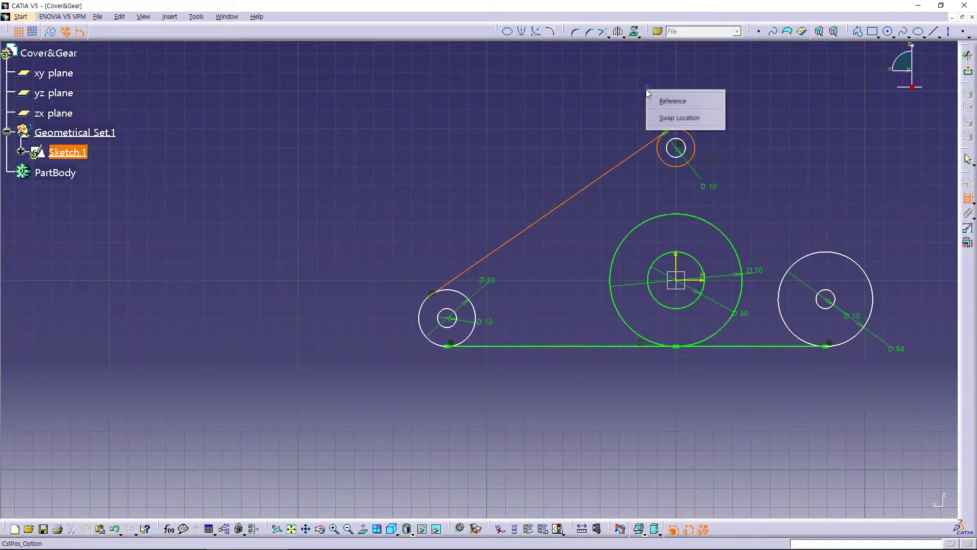
{"action": "left_click", "coordinate": [614, 198]}
{"action": "left_click_drag", "start_coordinate": [594, 188], "coordinate": [574, 194]}
- Make the line's end coincide with the small upper circle and the line tangent to the left circle
{"action": "left_click", "coordinate": [616, 145]}
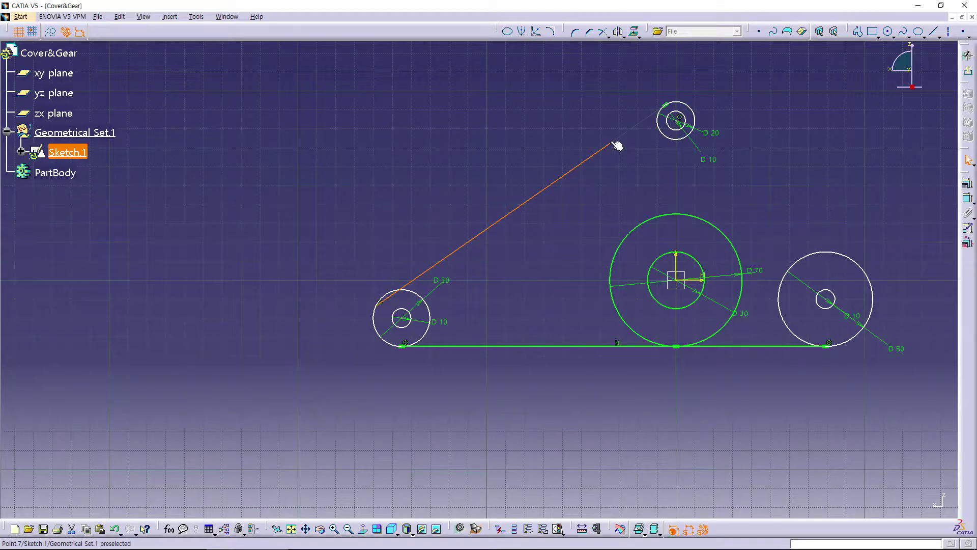
{"action": "left_click", "coordinate": [681, 104]}
{"action": "right_click", "coordinate": [575, 87]}
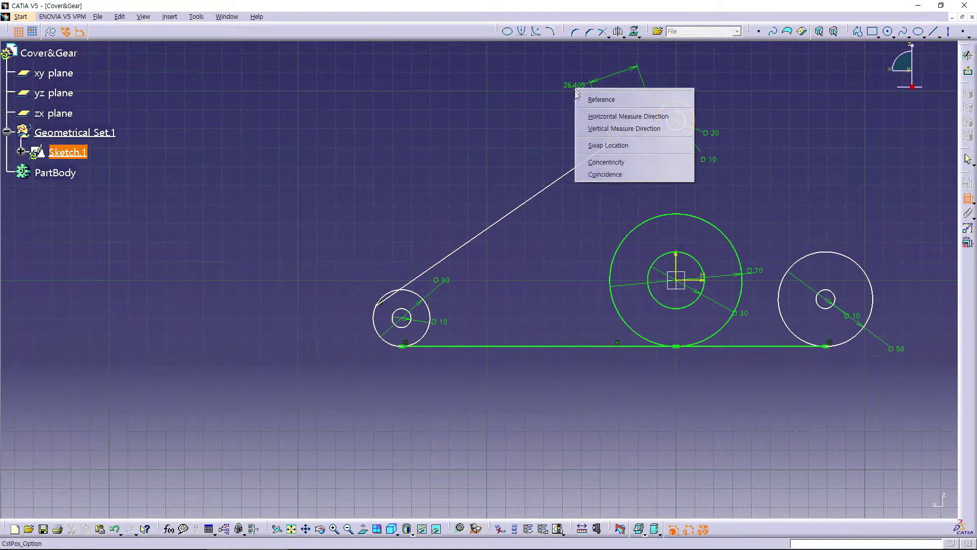
{"action": "left_click", "coordinate": [611, 176]}
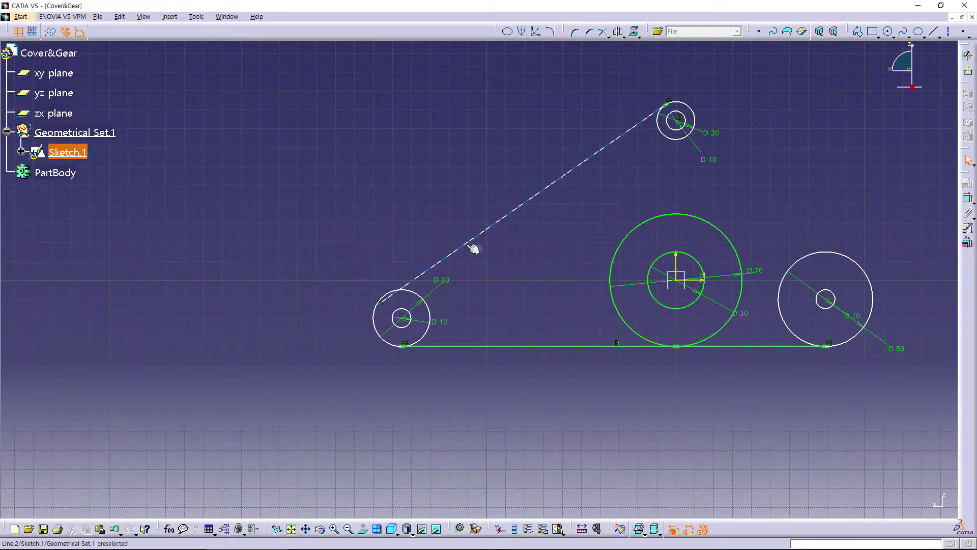
{"action": "left_click", "coordinate": [487, 219]}
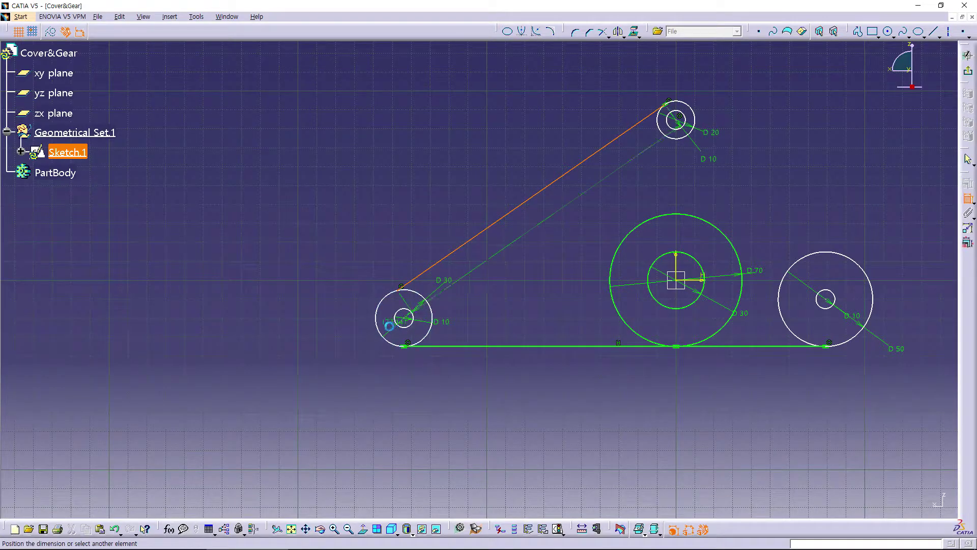
{"action": "left_click", "coordinate": [384, 299]}
{"action": "right_click", "coordinate": [335, 279]}
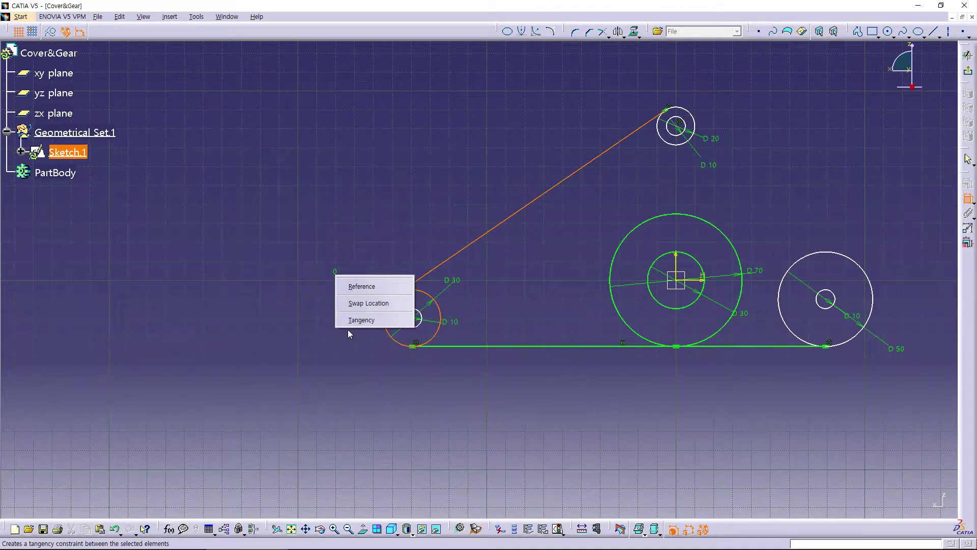
{"action": "left_click", "coordinate": [356, 320]}
- Undo a stray drag and lower the small top circle slightly
{"action": "mouse_move", "coordinate": [520, 212]}
{"action": "left_mouse_down"}
{"action": "mouse_move", "coordinate": [530, 262]}
{"action": "mouse_move", "coordinate": [506, 270]}
{"action": "left_mouse_up"}
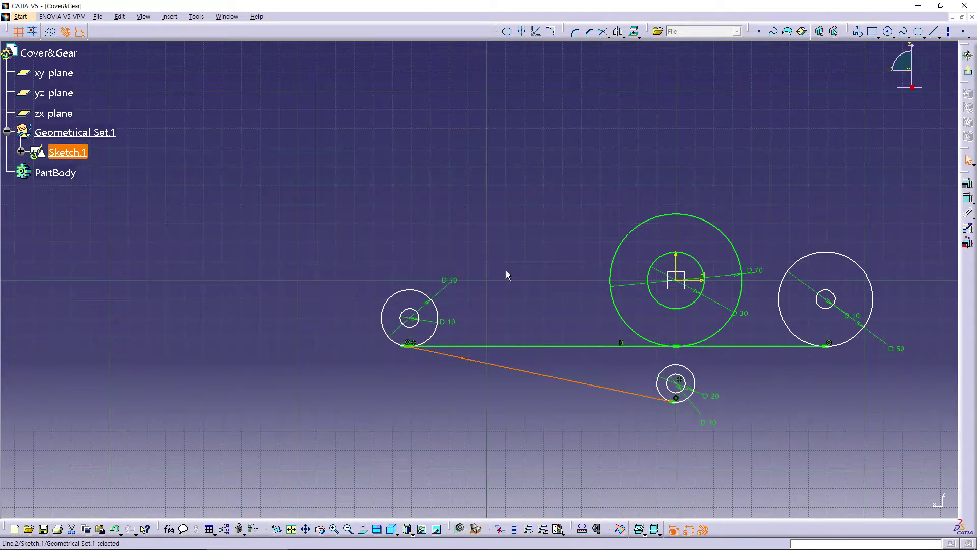
{"action": "key", "text": "ctrl+z"}
{"action": "left_click_drag", "start_coordinate": [682, 144], "coordinate": [698, 251]}
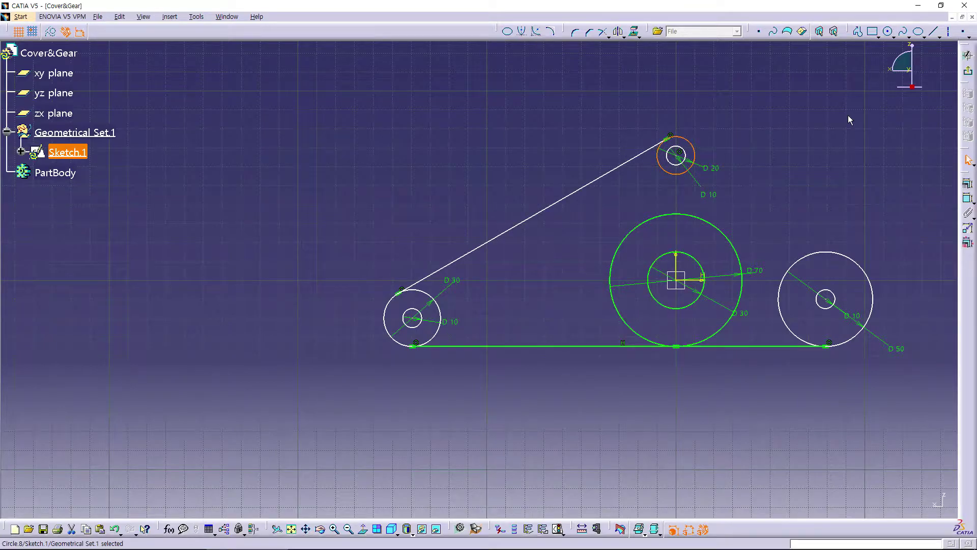
- Dimension the small top circle's centre 40 above the big circle's centre
{"action": "left_click", "coordinate": [680, 159]}
{"action": "left_click", "coordinate": [680, 287]}
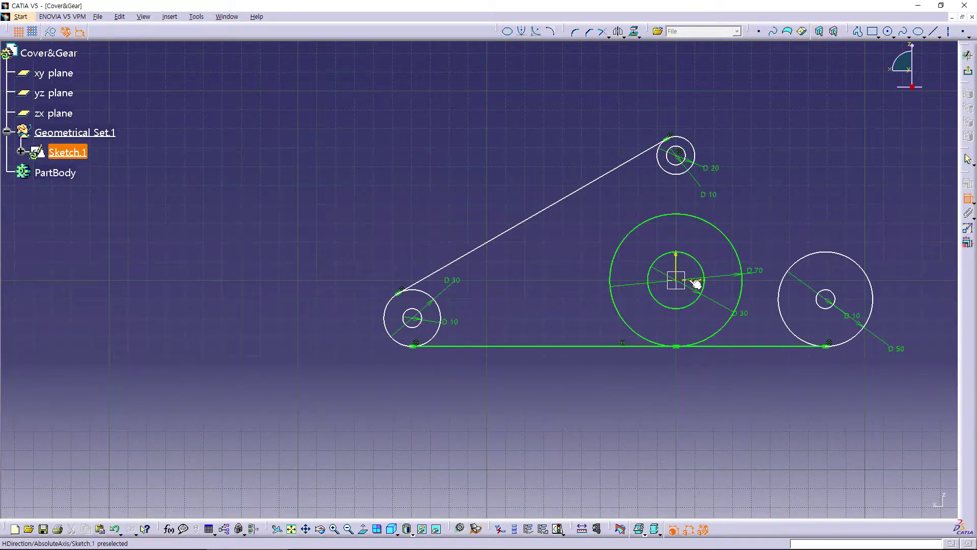
{"action": "left_click", "coordinate": [417, 220]}
{"action": "double_click", "coordinate": [416, 218]}
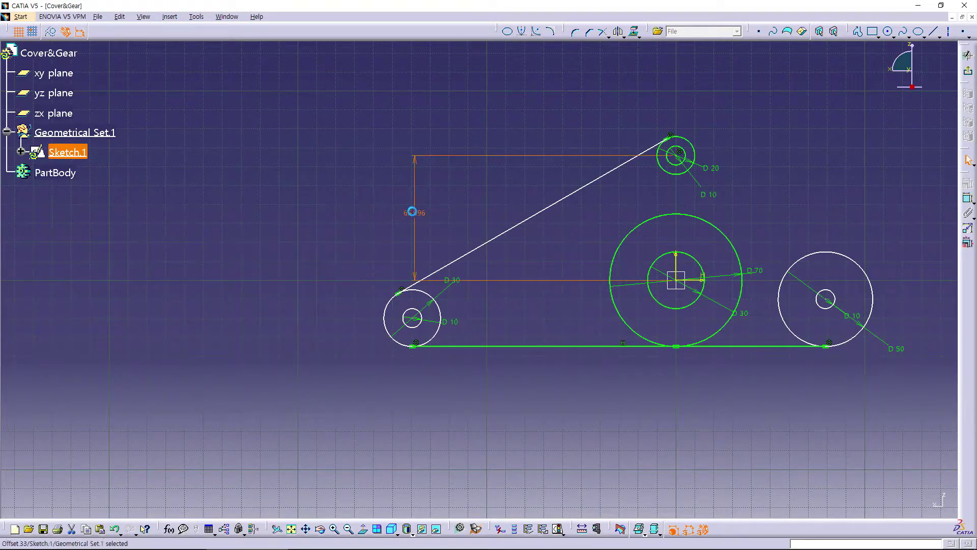
{"action": "type", "text": "40"}
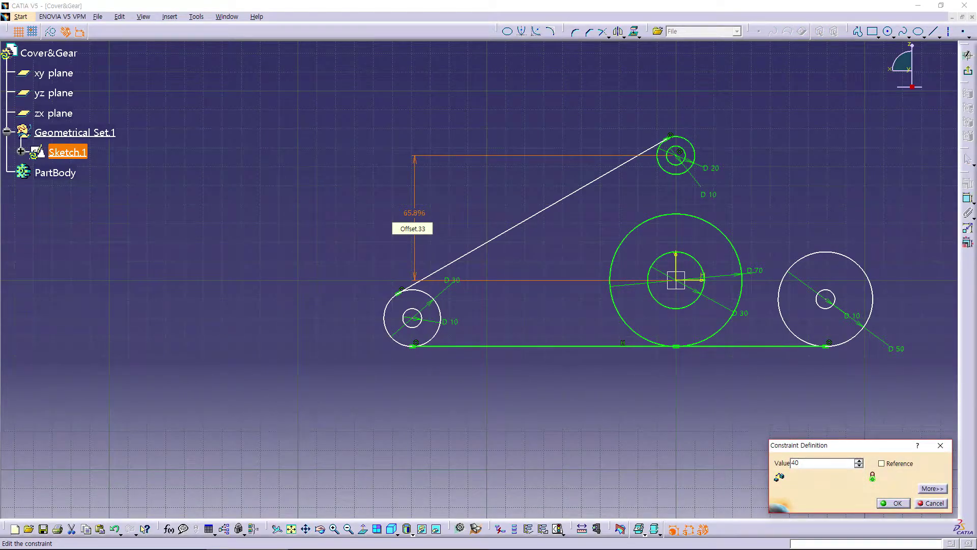
{"action": "key", "text": "Return"}
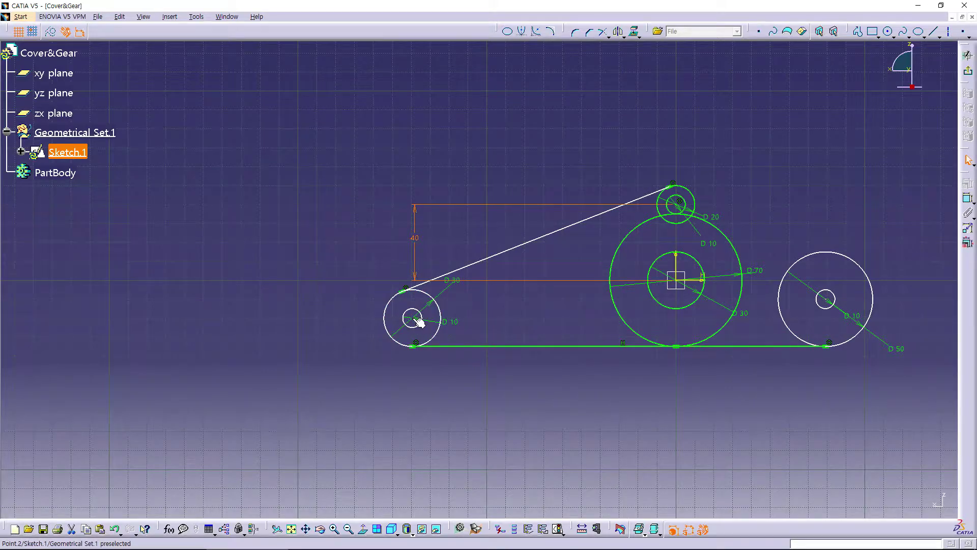
- Set the left circle's horizontal distance from the vertical axis to 10
{"action": "left_click", "coordinate": [967, 198]}
{"action": "left_click", "coordinate": [675, 262]}
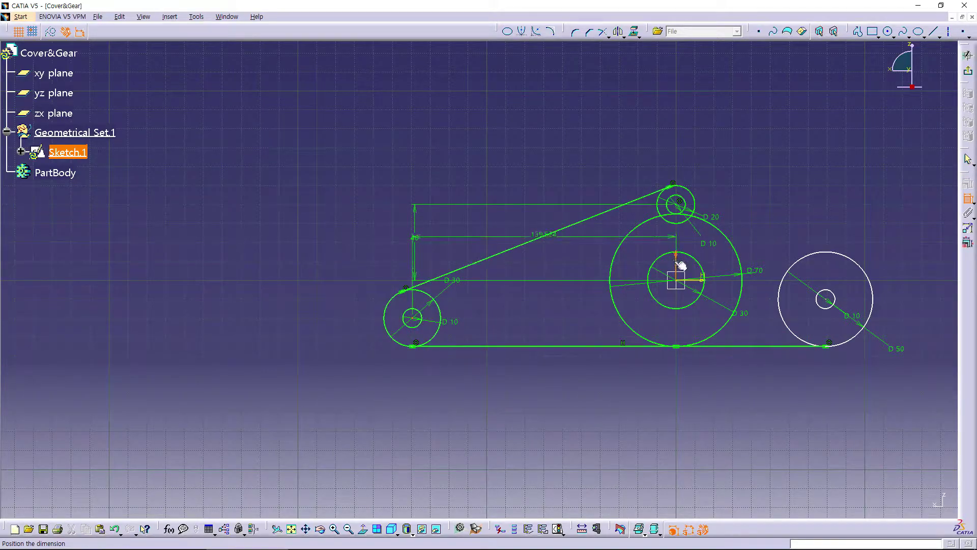
{"action": "left_click", "coordinate": [557, 414]}
{"action": "double_click", "coordinate": [557, 413]}
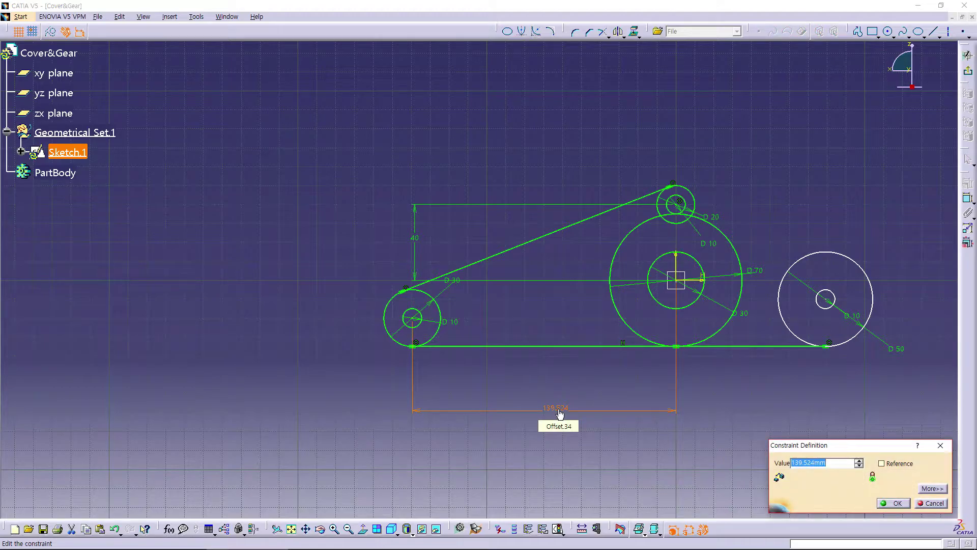
{"action": "type", "text": "102.646"}
{"action": "key", "text": "Return"}
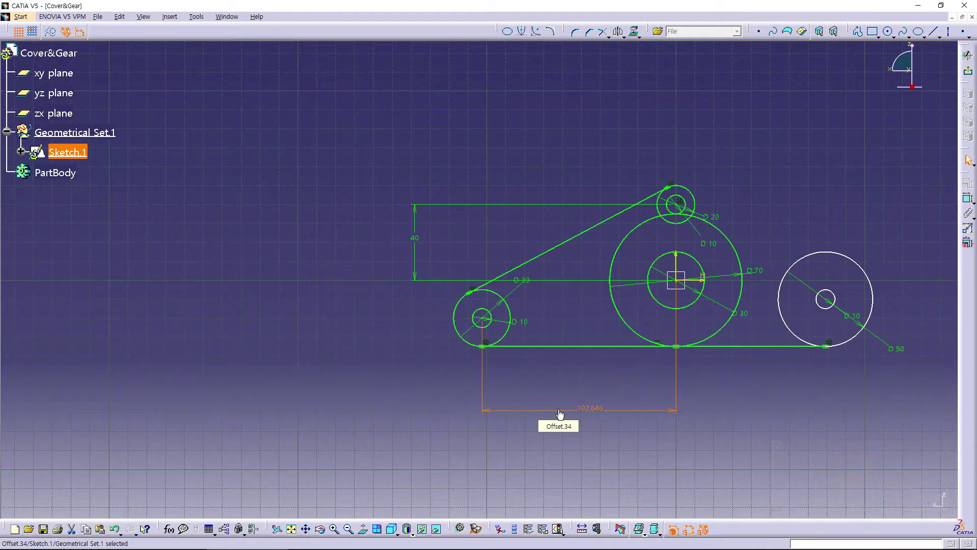
- Dimension the right circle 50 horizontally from the centre axis
{"action": "left_click", "coordinate": [827, 307]}
{"action": "left_click", "coordinate": [677, 266]}
{"action": "left_click", "coordinate": [760, 410]}
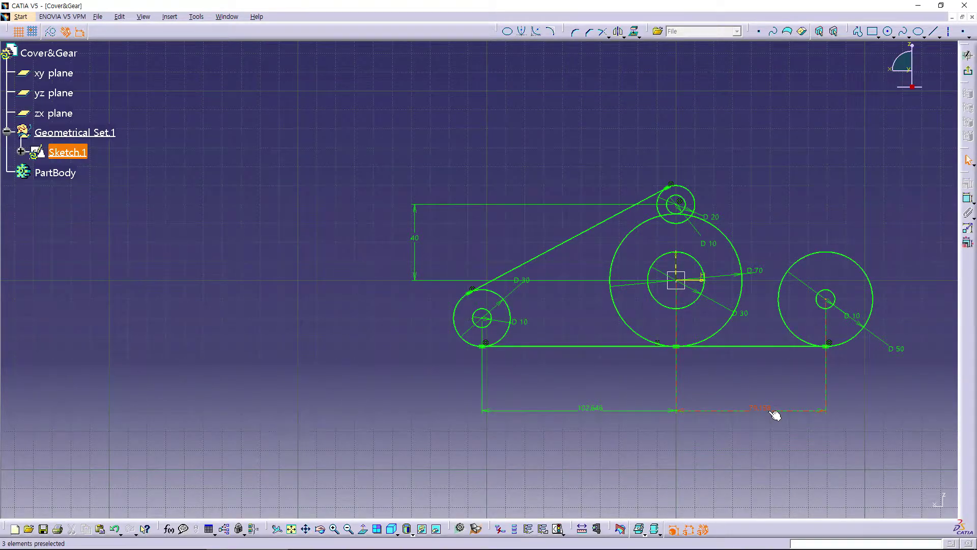
{"action": "double_click", "coordinate": [770, 415]}
{"action": "type", "text": "50"}
{"action": "key", "text": "Return"}
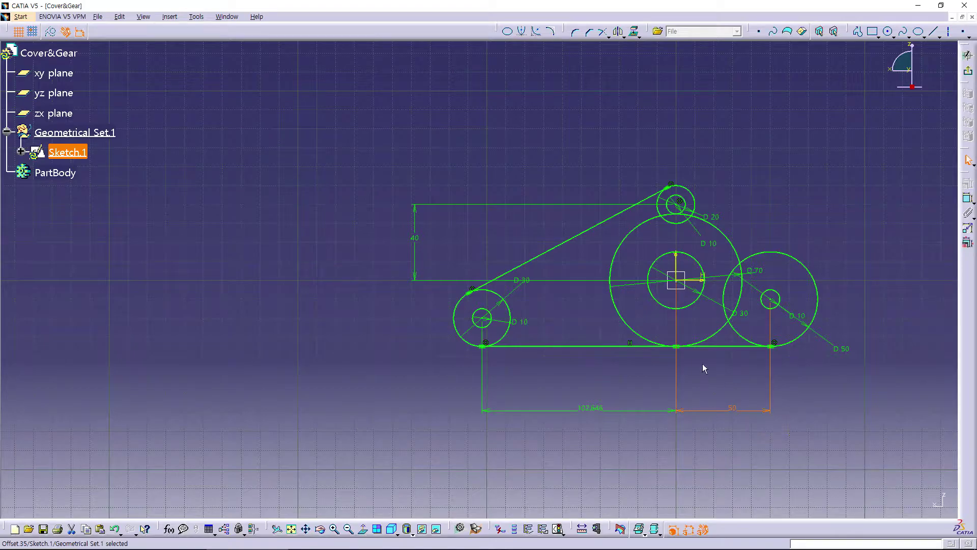
{"action": "left_click", "coordinate": [931, 35]}
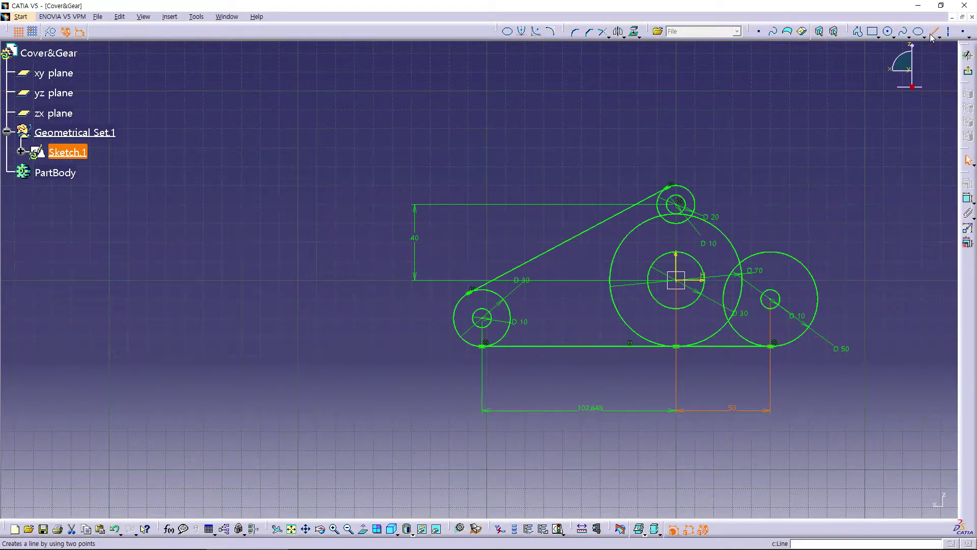
- Draw a line from the small top circle, tangent to it, toward the right D50 circle
{"action": "left_click", "coordinate": [688, 185]}
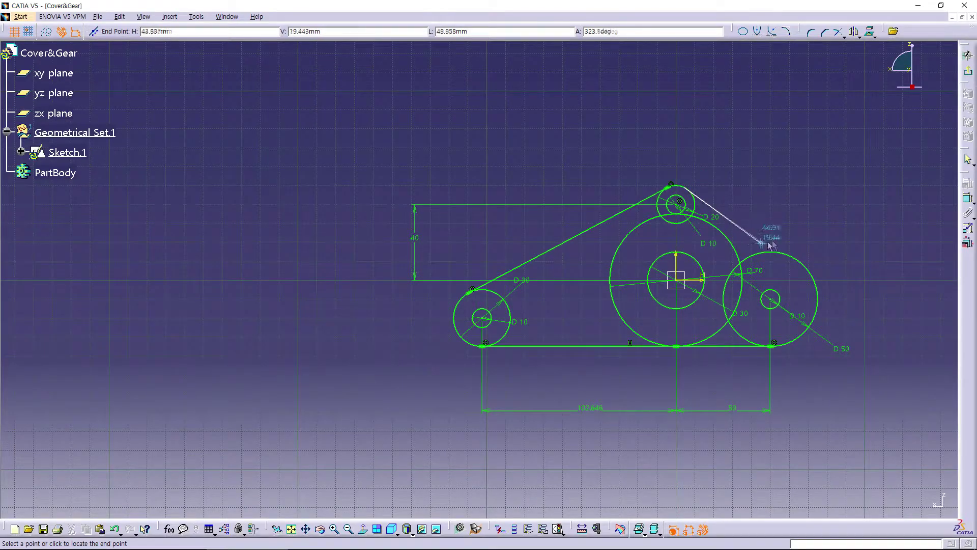
{"action": "left_click", "coordinate": [804, 259]}
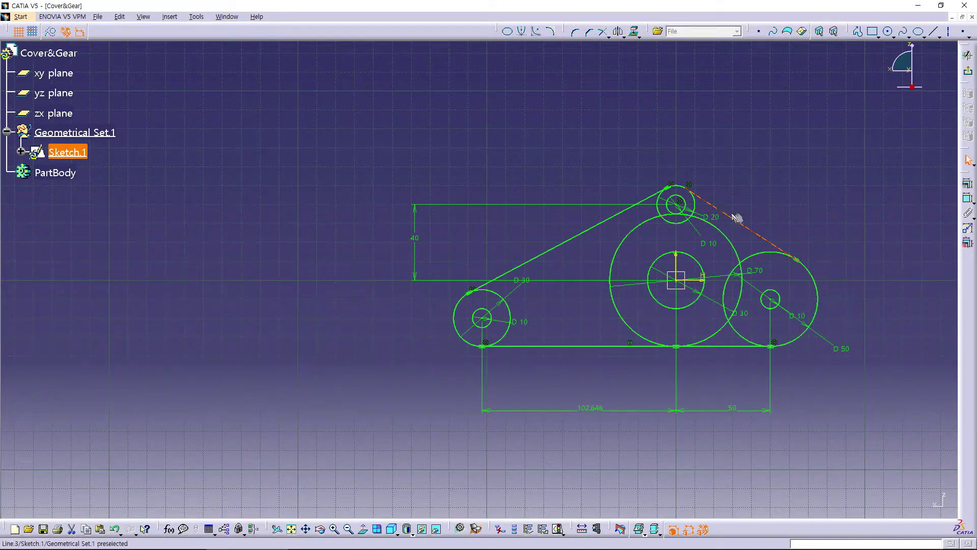
{"action": "mouse_move", "coordinate": [749, 208]}
{"action": "left_mouse_down"}
{"action": "mouse_move", "coordinate": [717, 201]}
{"action": "mouse_move", "coordinate": [768, 223]}
{"action": "mouse_move", "coordinate": [702, 196]}
{"action": "left_mouse_up"}
{"action": "left_click", "coordinate": [967, 199]}
{"action": "left_click", "coordinate": [683, 189]}
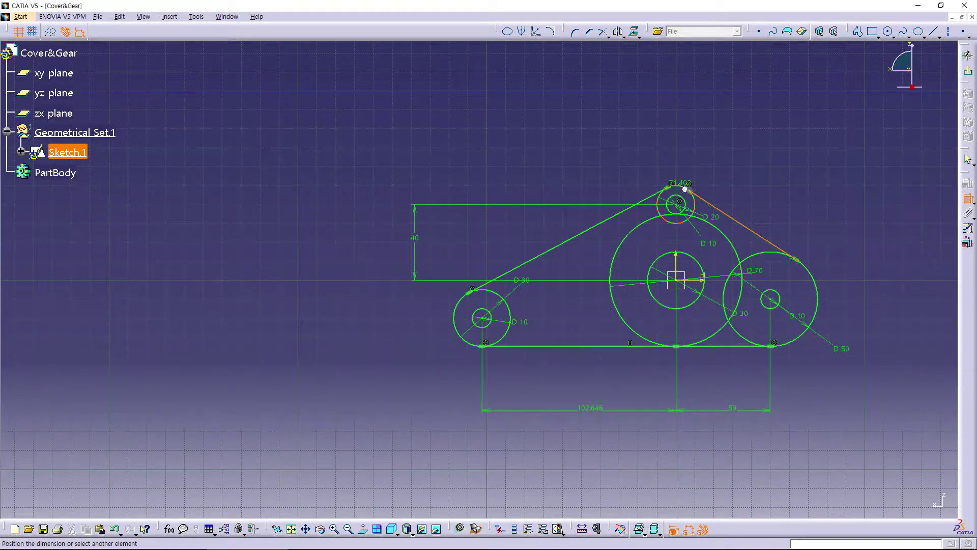
{"action": "right_click", "coordinate": [710, 134]}
{"action": "left_click", "coordinate": [749, 185]}
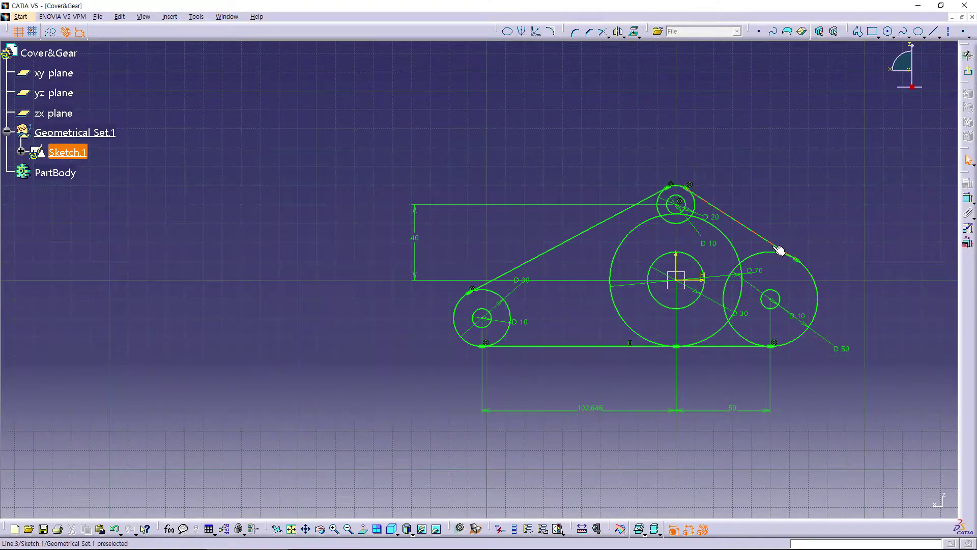
- Make the line's lower end coincident with the right D50 circle
{"action": "left_click_drag", "start_coordinate": [779, 250], "coordinate": [837, 286]}
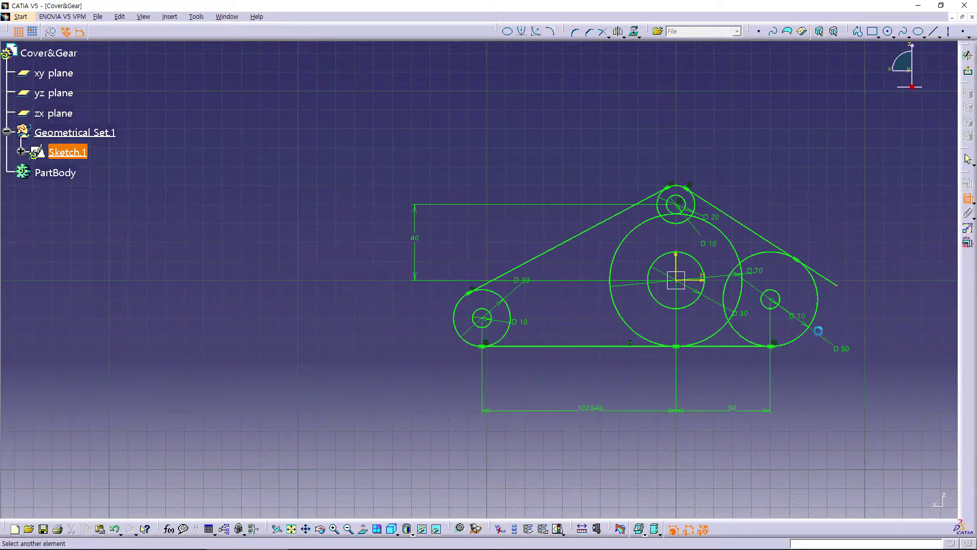
{"action": "left_click", "coordinate": [812, 275]}
{"action": "right_click", "coordinate": [826, 208]}
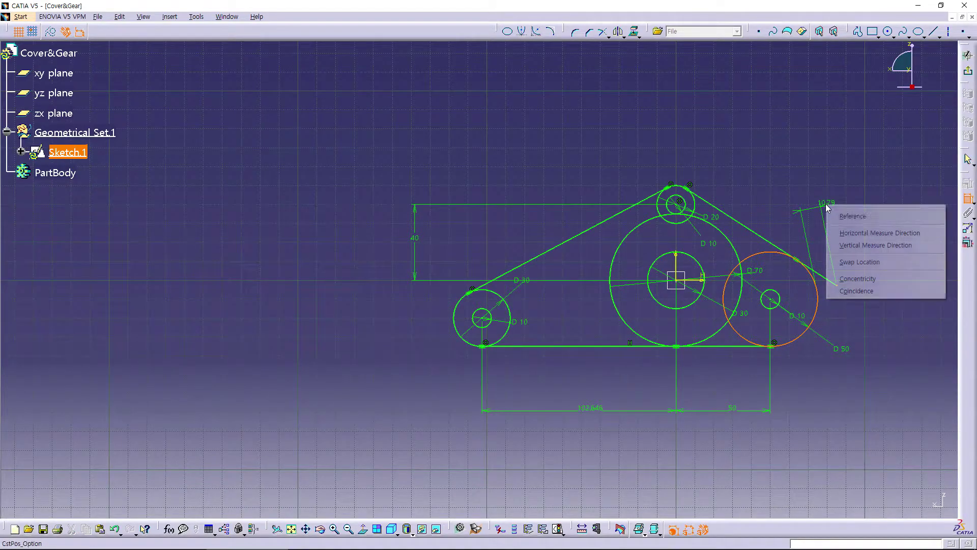
{"action": "left_click", "coordinate": [849, 290]}
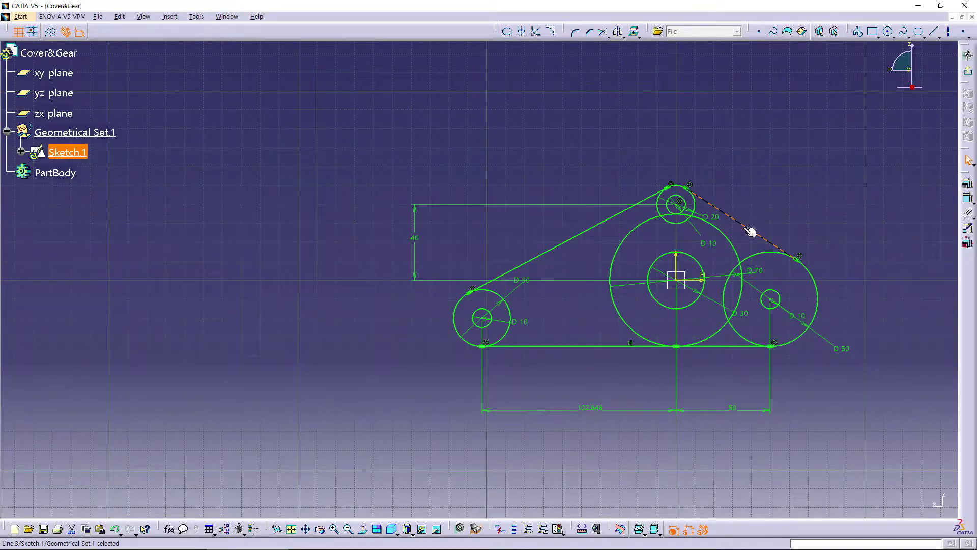
{"action": "left_click", "coordinate": [623, 38]}
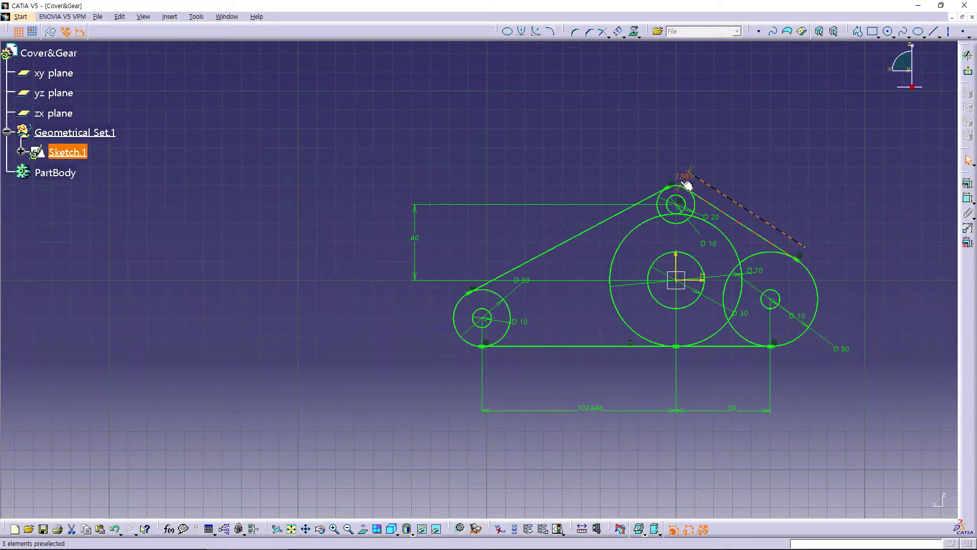
- Set the offset copy of the upper-right tangent line to 10 away
{"action": "double_click", "coordinate": [681, 178]}
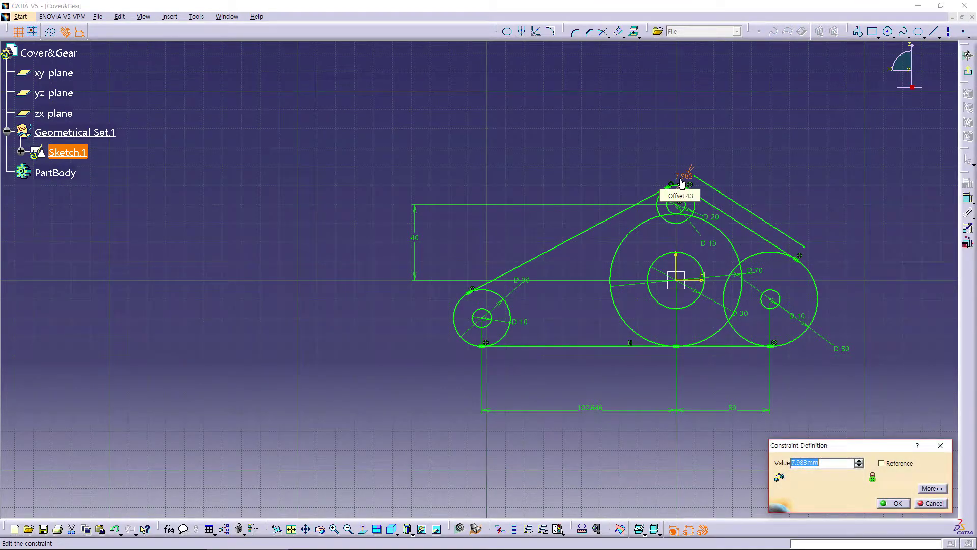
{"action": "type", "text": "10"}
{"action": "key", "text": "Return"}
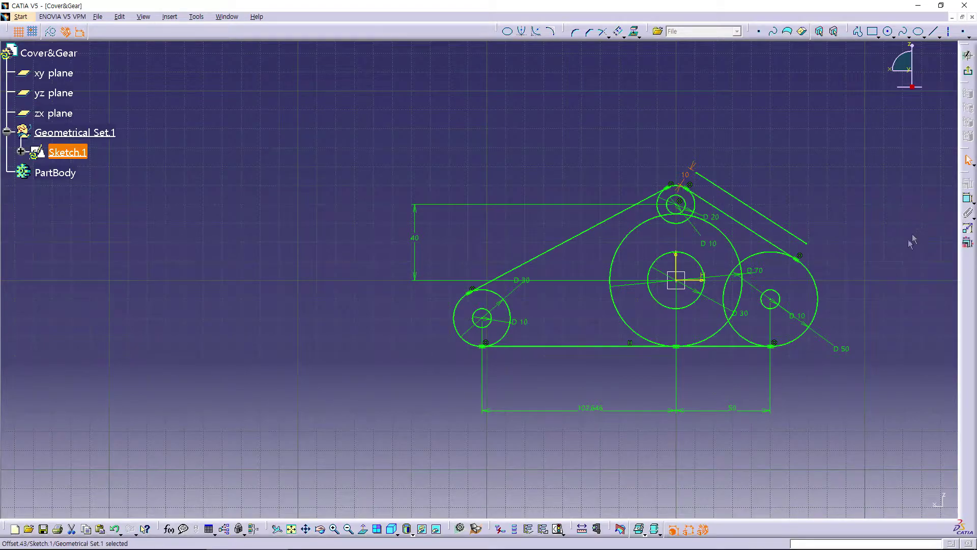
{"action": "left_click", "coordinate": [933, 32]}
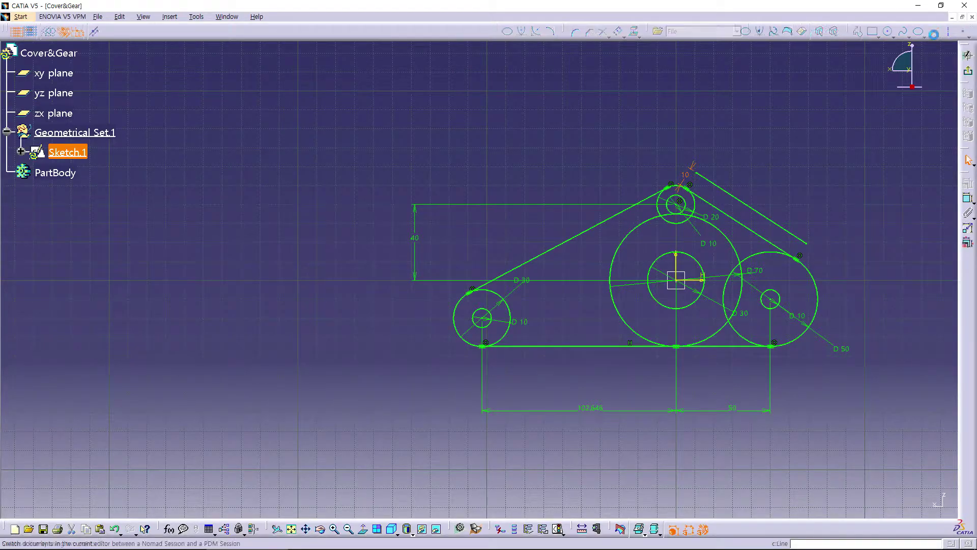
- Draw a vertical line up from the D50 circle, tangent to it
{"action": "left_click", "coordinate": [818, 300]}
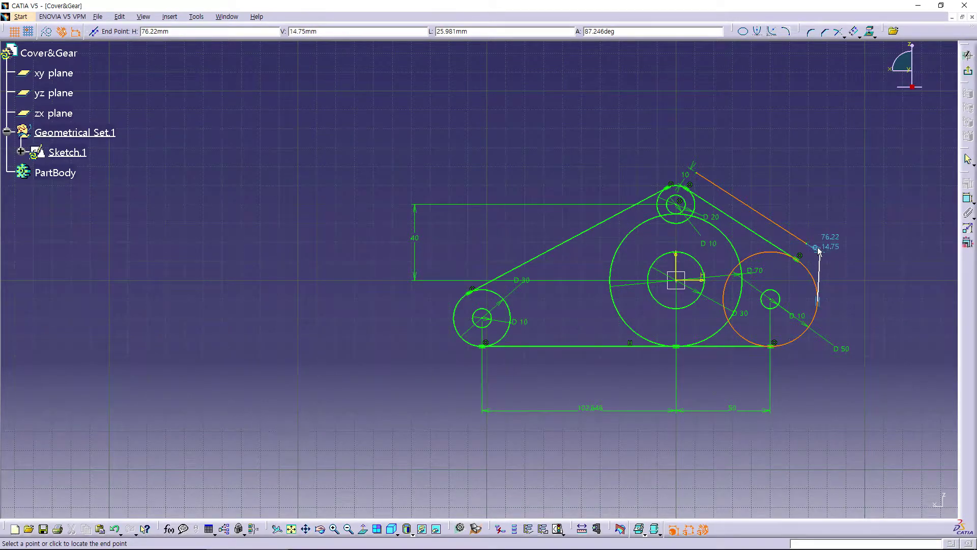
{"action": "left_click", "coordinate": [821, 185]}
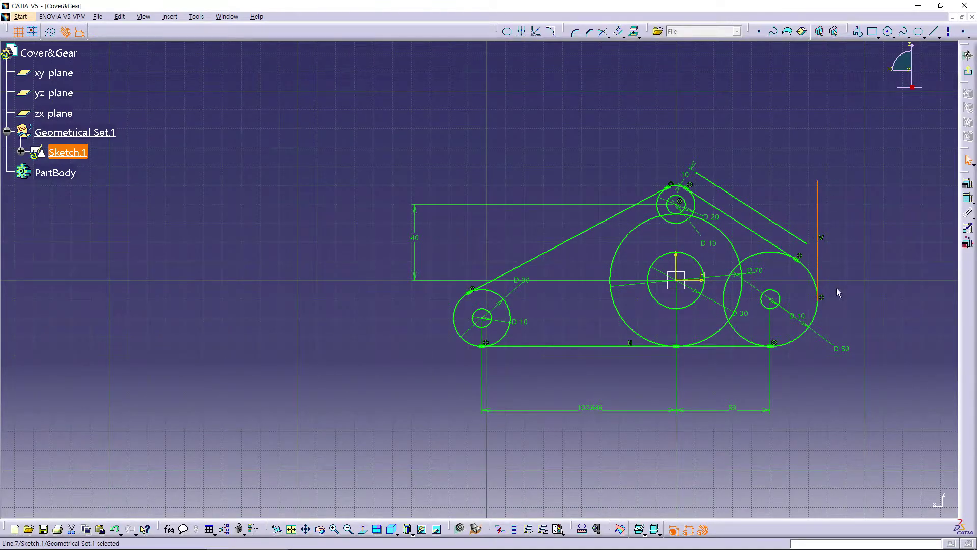
{"action": "left_click", "coordinate": [817, 316]}
{"action": "right_click", "coordinate": [812, 392]}
{"action": "left_click", "coordinate": [841, 438]}
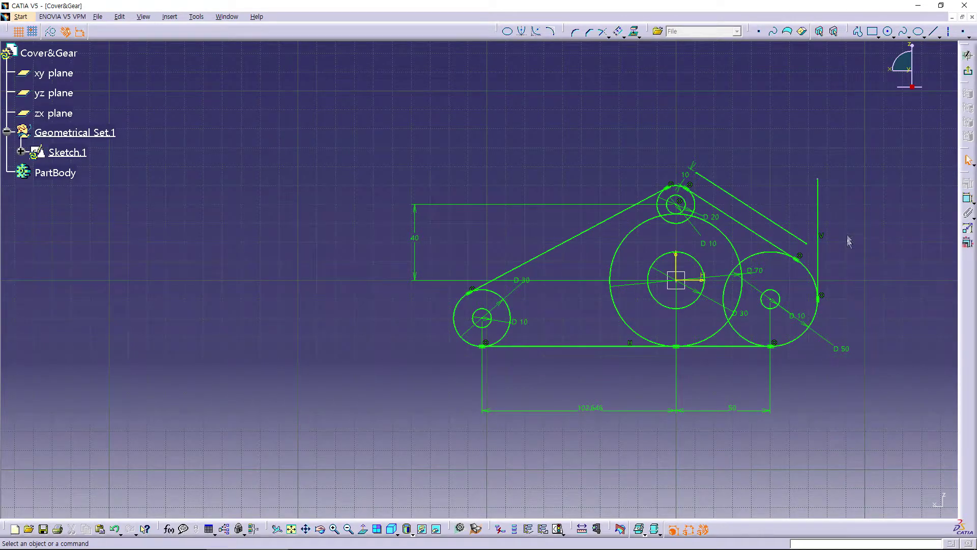
- Lower the vertical line's top end to shorten it
{"action": "left_click", "coordinate": [820, 232]}
{"action": "left_click_drag", "start_coordinate": [833, 243], "coordinate": [814, 268]}
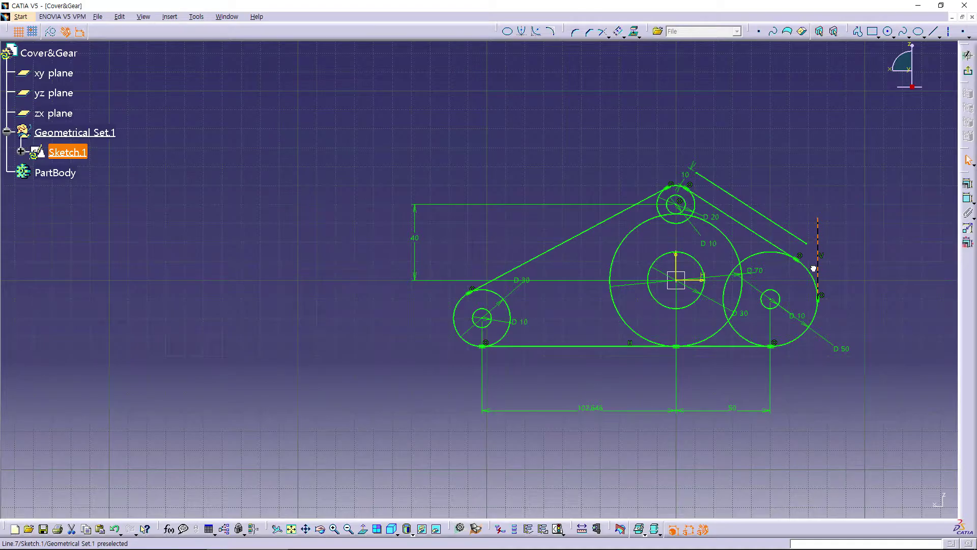
{"action": "left_click_drag", "start_coordinate": [818, 218], "coordinate": [817, 251]}
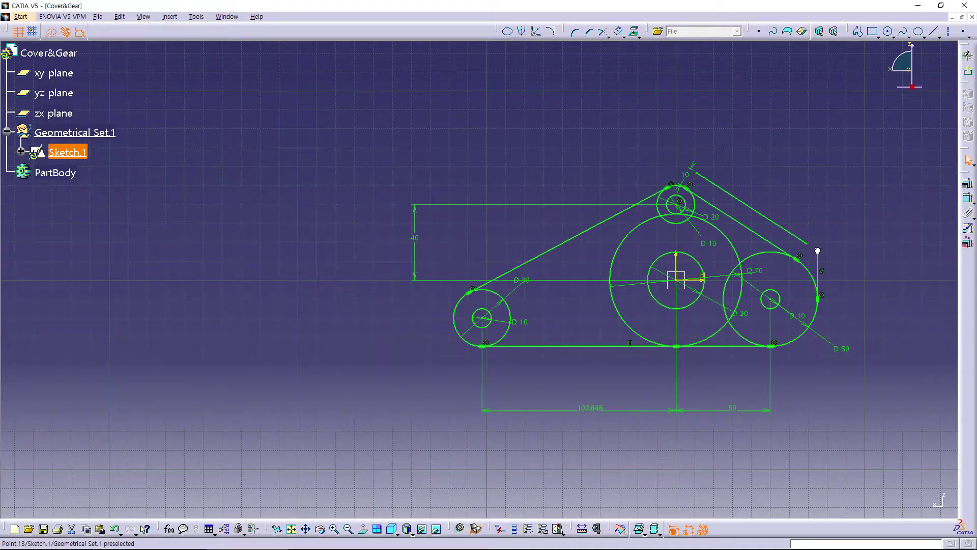
{"action": "left_click", "coordinate": [804, 241]}
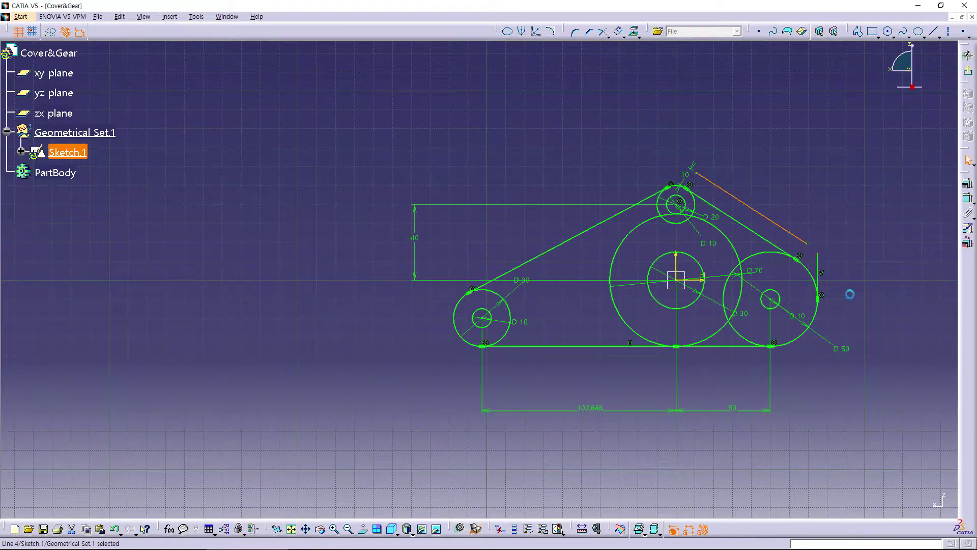
- Dock the trimming toolbar and browse the transformation options
{"action": "left_click", "coordinate": [608, 37]}
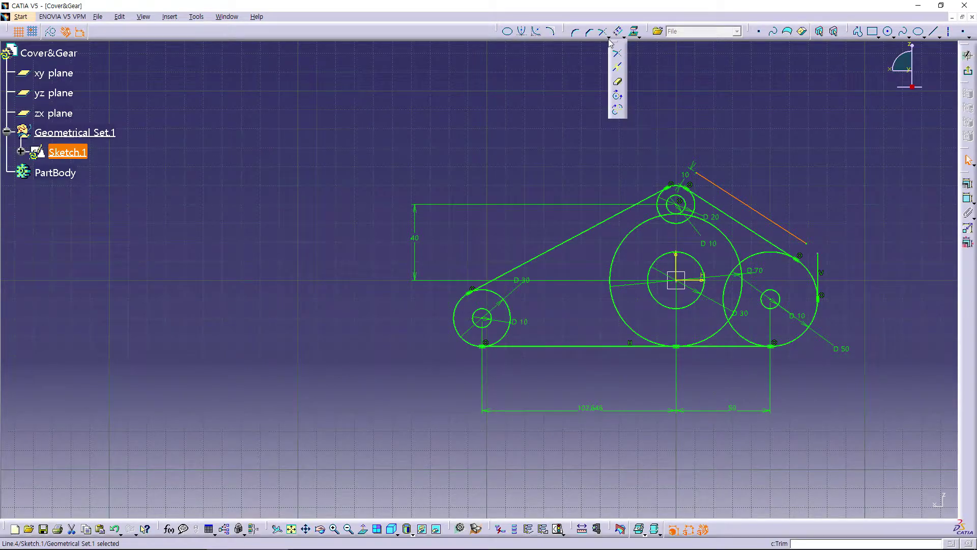
{"action": "left_click_drag", "start_coordinate": [608, 38], "coordinate": [613, 41]}
{"action": "left_click", "coordinate": [656, 84]}
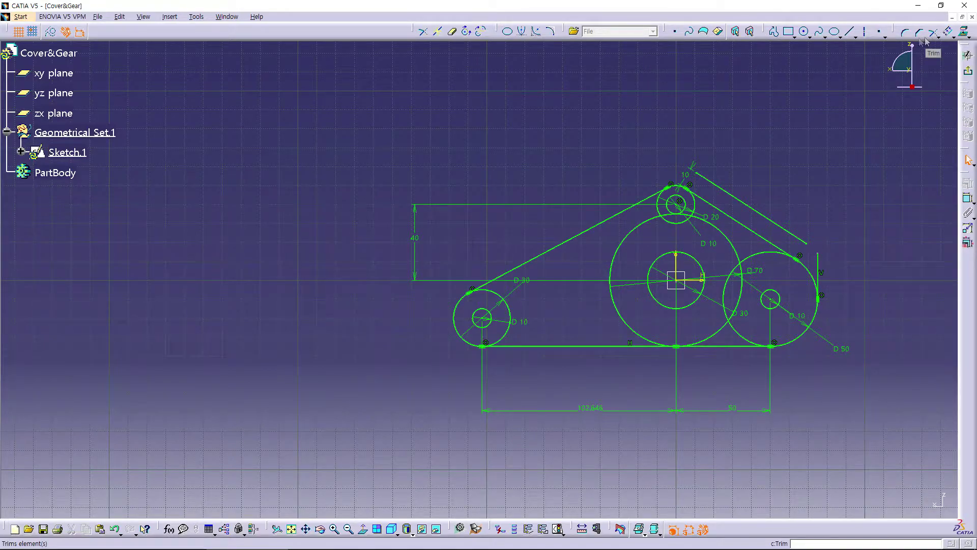
{"action": "left_click", "coordinate": [951, 39]}
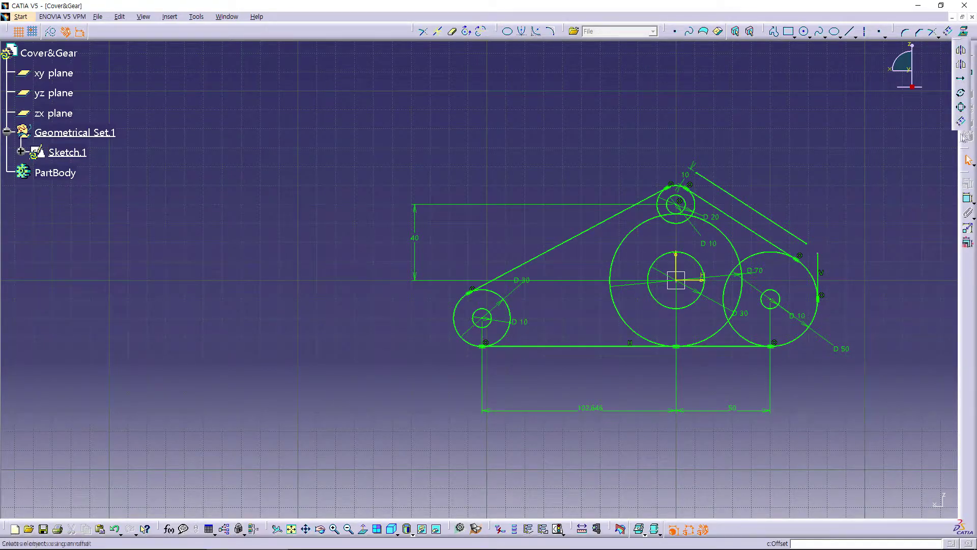
{"action": "left_click", "coordinate": [937, 39]}
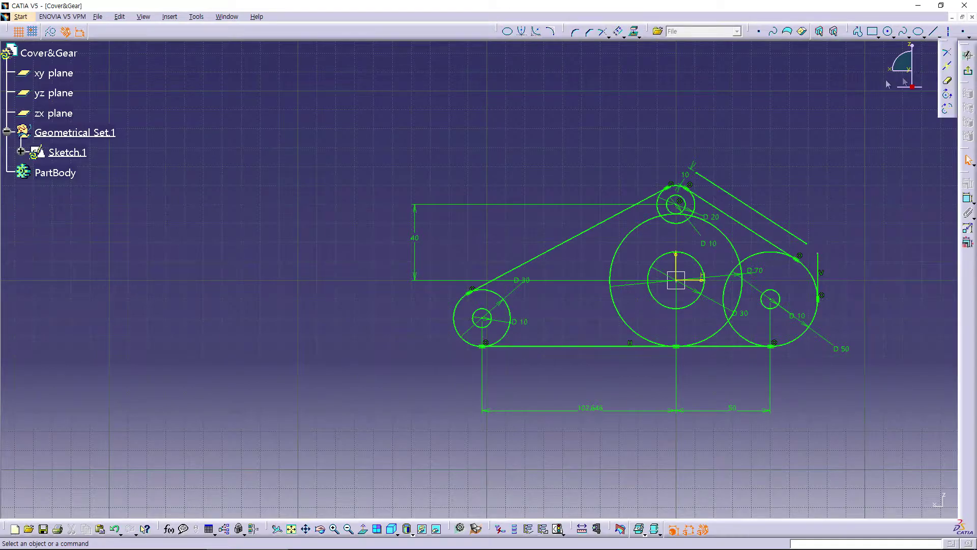
{"action": "left_click", "coordinate": [609, 37]}
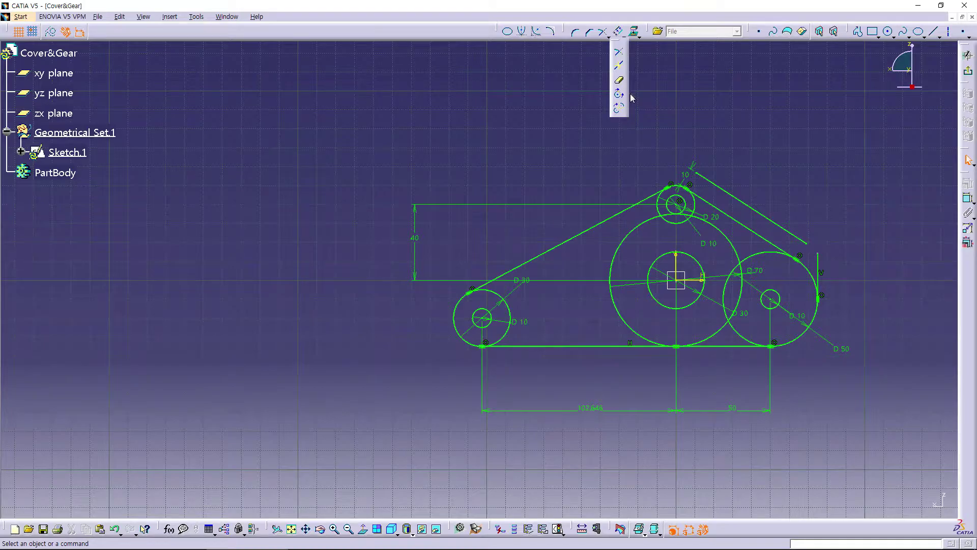
{"action": "left_click", "coordinate": [596, 69]}
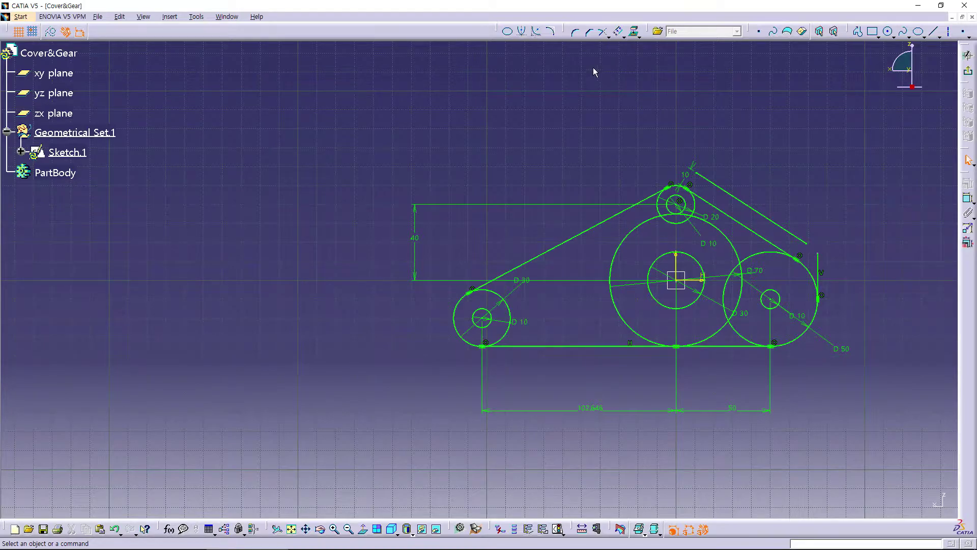
{"action": "left_click", "coordinate": [624, 38]}
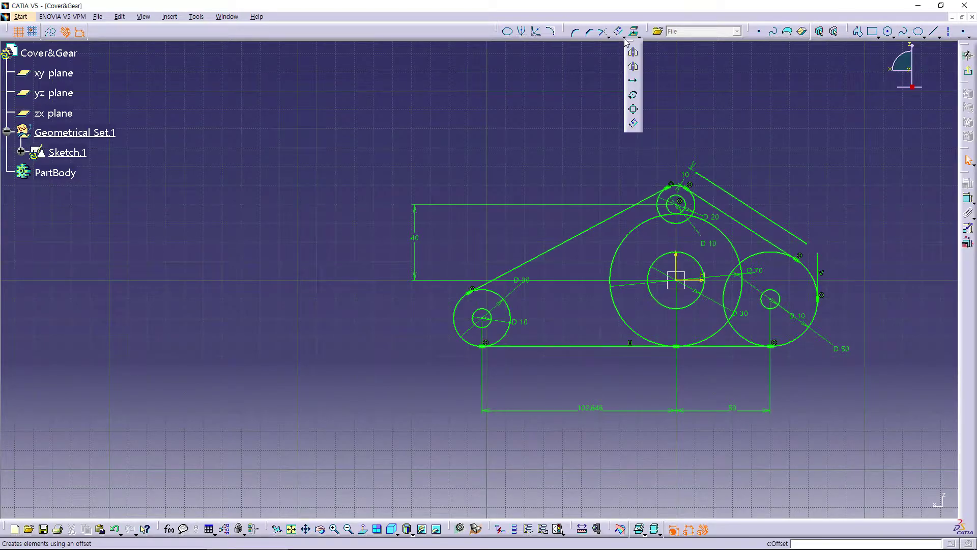
{"action": "left_click", "coordinate": [608, 37]}
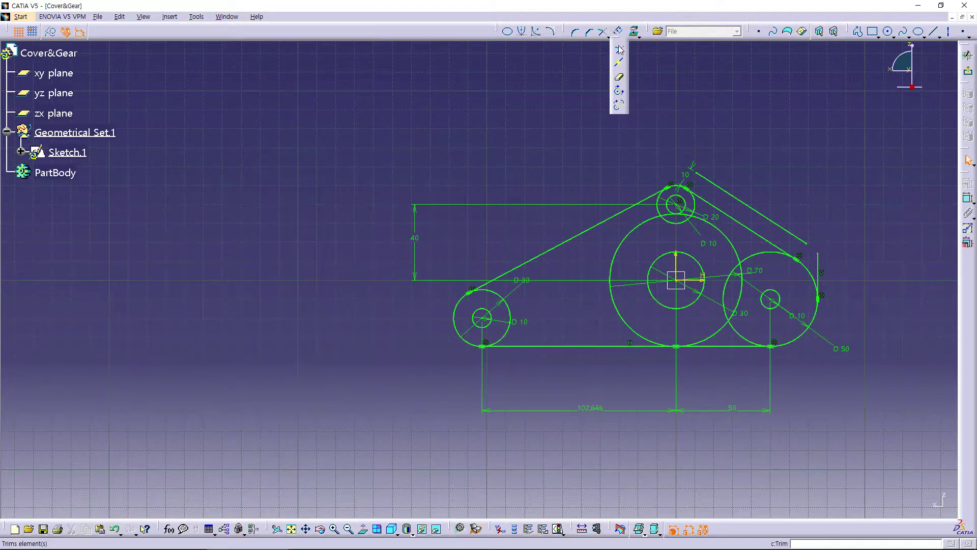
- Extend the upper-right line to the vertical line and make the corner coincident
{"action": "left_click", "coordinate": [618, 49]}
{"action": "left_click", "coordinate": [803, 241]}
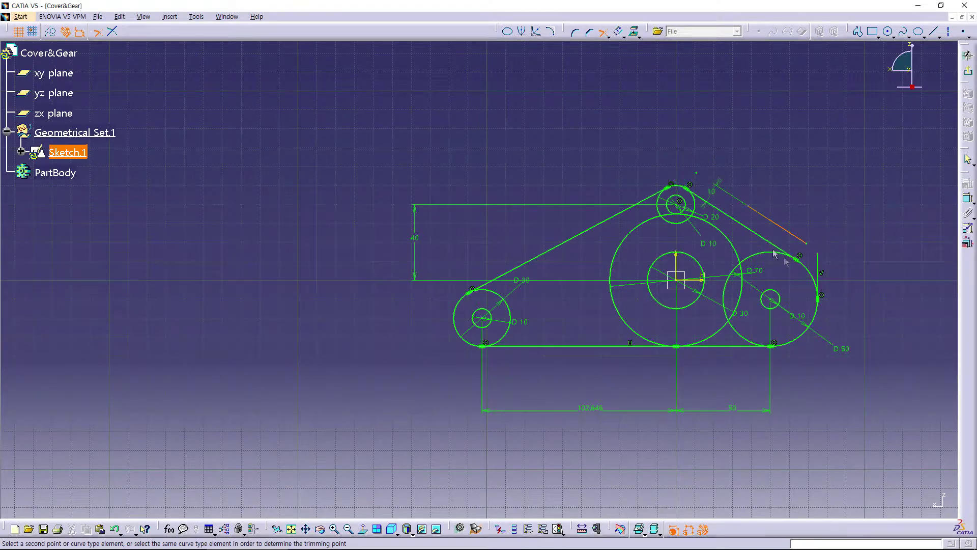
{"action": "left_click", "coordinate": [830, 257]}
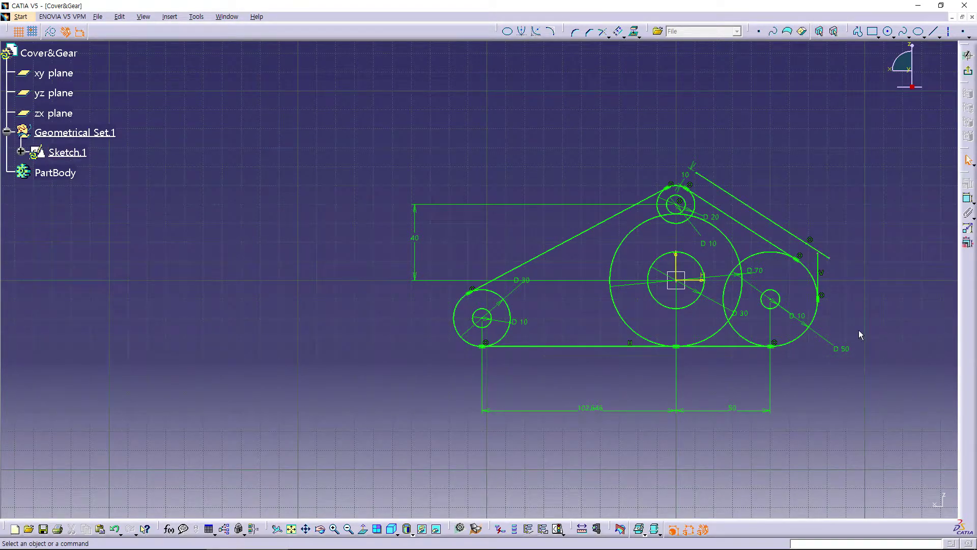
{"action": "left_click", "coordinate": [830, 258]}
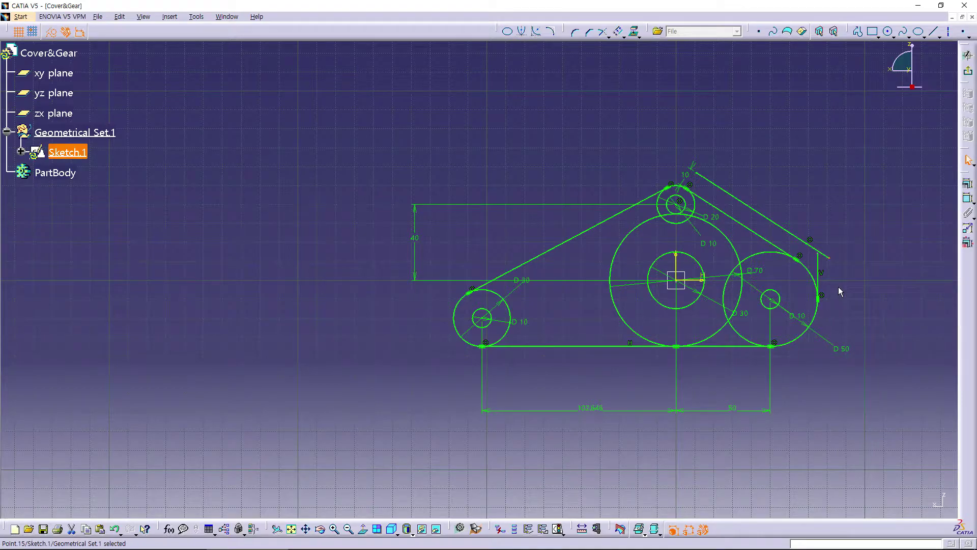
{"action": "left_click", "coordinate": [824, 258]}
{"action": "right_click", "coordinate": [855, 293]}
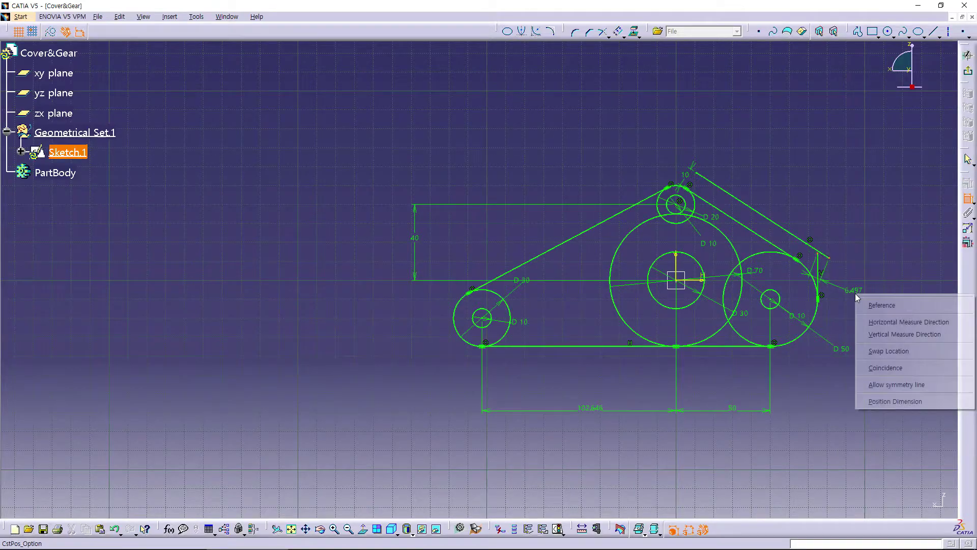
{"action": "left_click", "coordinate": [894, 368]}
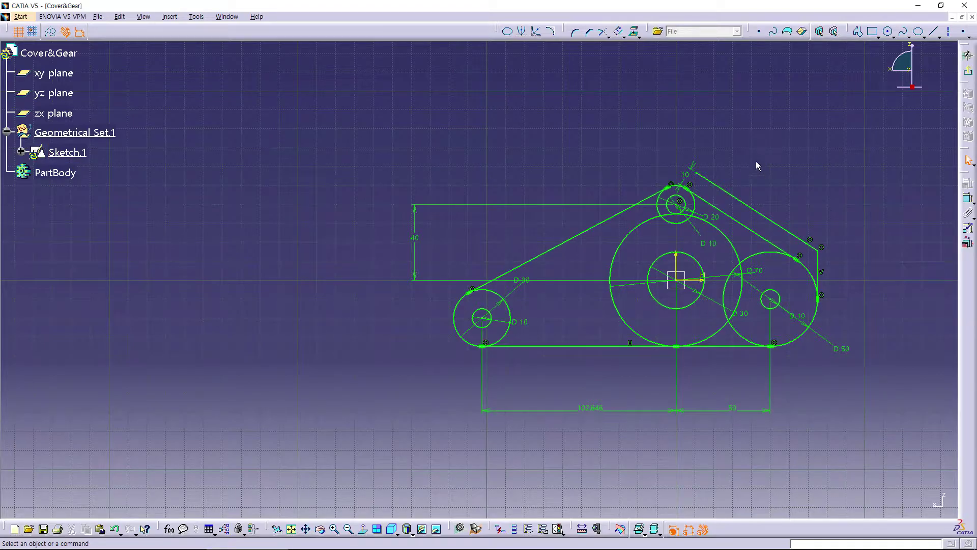
{"action": "left_click", "coordinate": [933, 31]}
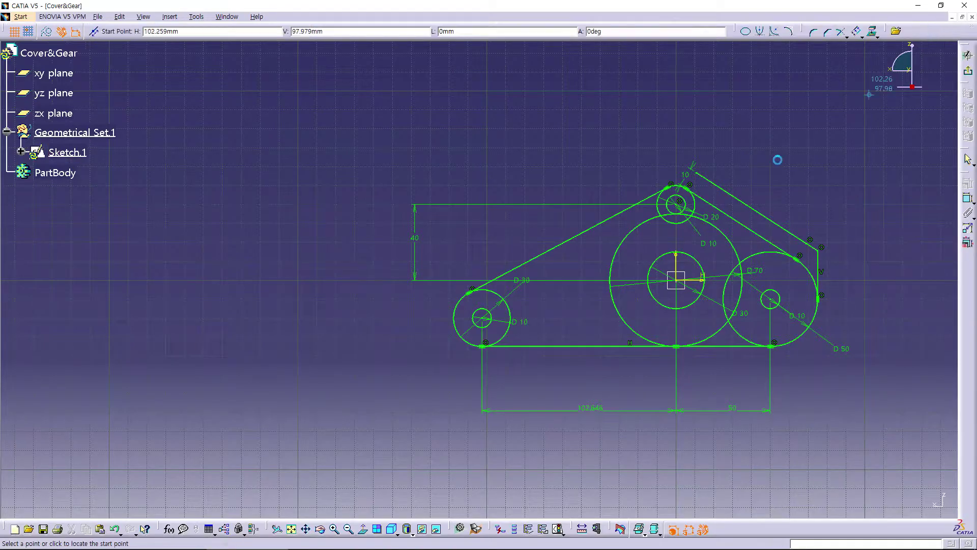
- Draw a short line rising from the top circle's left tangent point
{"action": "middle_click_drag", "start_coordinate": [709, 272], "coordinate": [283, 457]}
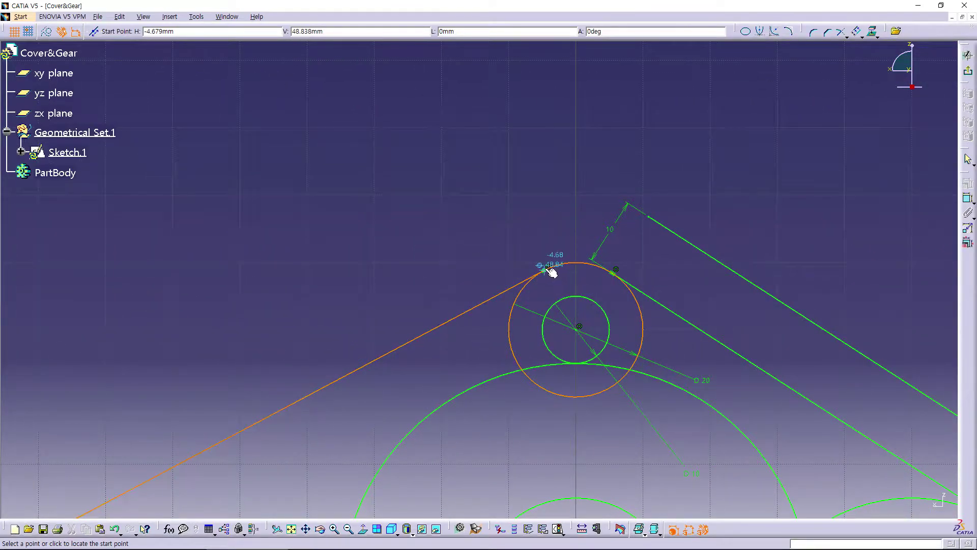
{"action": "middle_click_drag", "start_coordinate": [482, 342], "coordinate": [767, 306], "text": "ctrl"}
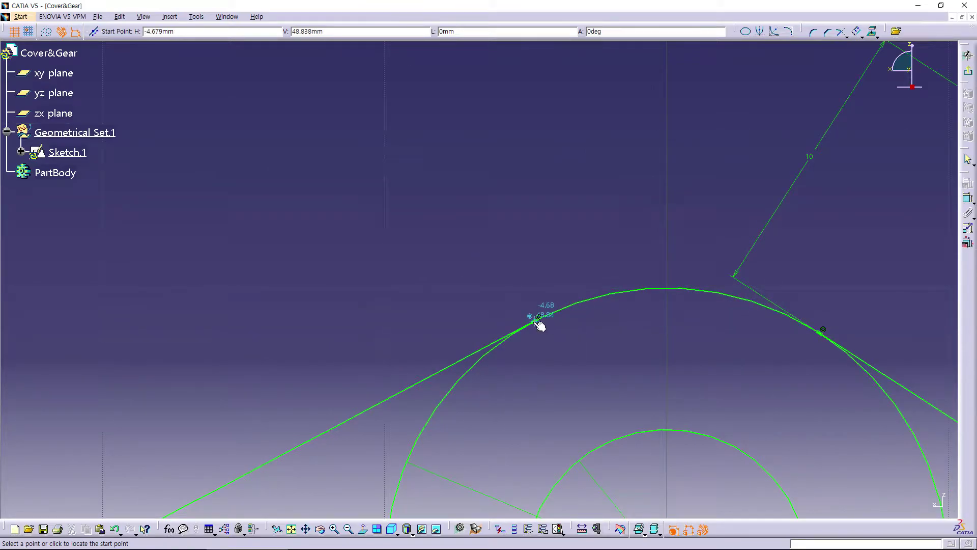
{"action": "left_click", "coordinate": [537, 318]}
{"action": "middle_click_drag", "start_coordinate": [538, 153], "coordinate": [565, 198], "text": "ctrl"}
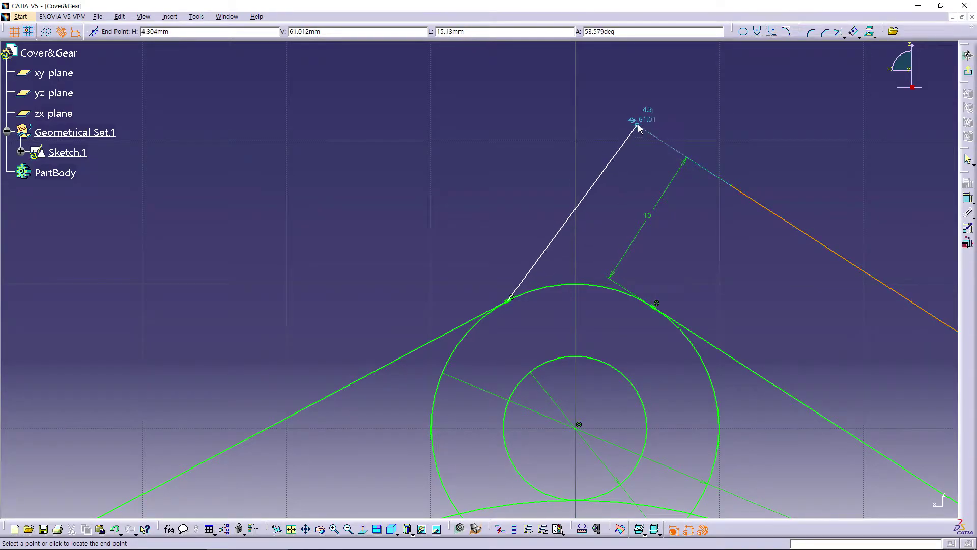
{"action": "left_click", "coordinate": [638, 126]}
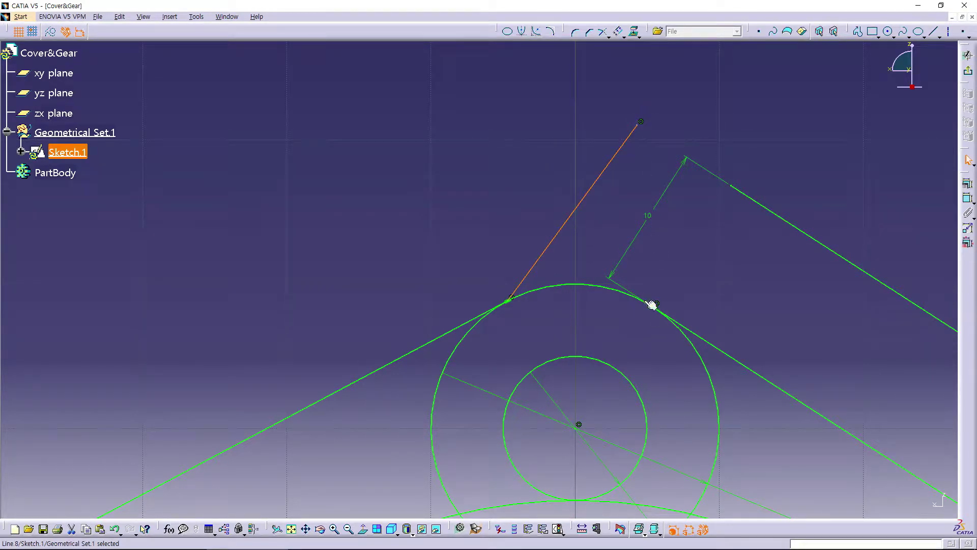
- Trim the upper-right line at the new line's top and add its length dimension
{"action": "left_click", "coordinate": [744, 194]}
{"action": "left_click", "coordinate": [602, 34]}
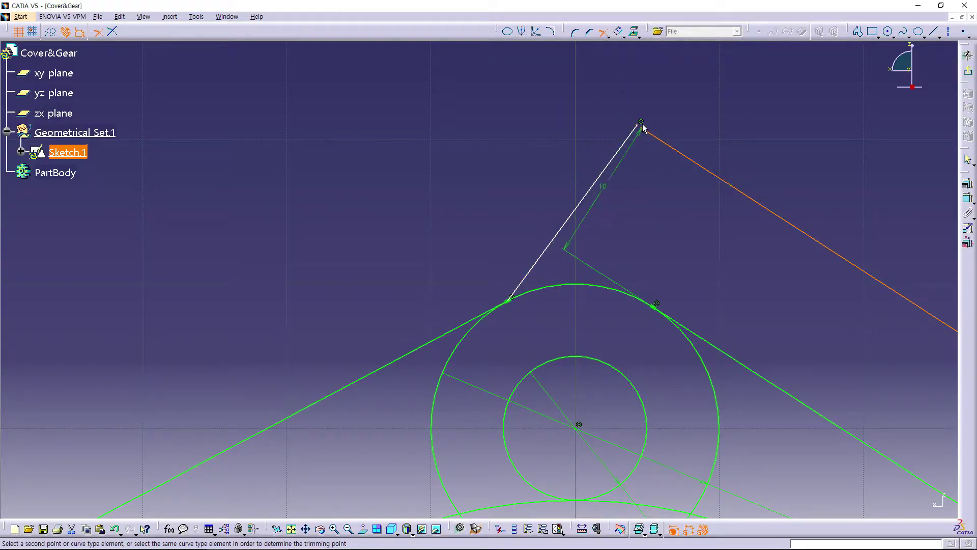
{"action": "left_click", "coordinate": [640, 126]}
{"action": "mouse_move", "coordinate": [666, 218]}
{"action": "middle_mouse_down"}
{"action": "mouse_move", "coordinate": [666, 236]}
{"action": "mouse_move", "coordinate": [600, 196]}
{"action": "middle_mouse_up"}
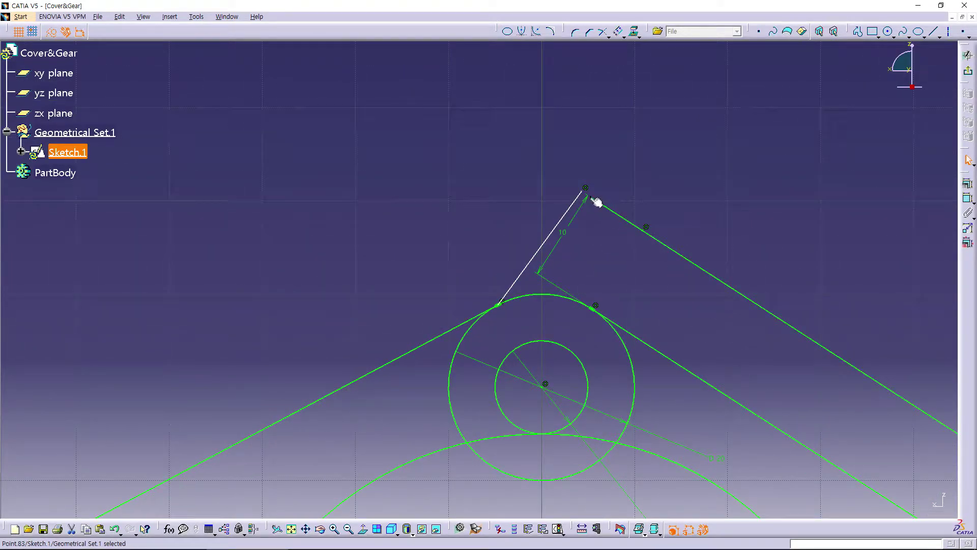
{"action": "left_click", "coordinate": [585, 195]}
{"action": "left_click", "coordinate": [589, 201]}
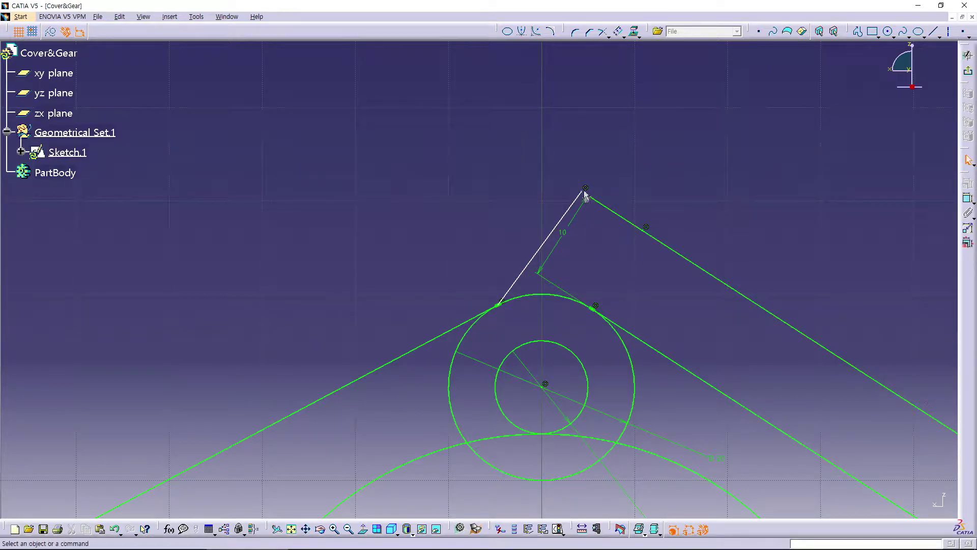
- Try a corner coincidence, undo it, and begin an angle constraint
{"action": "left_click", "coordinate": [584, 189]}
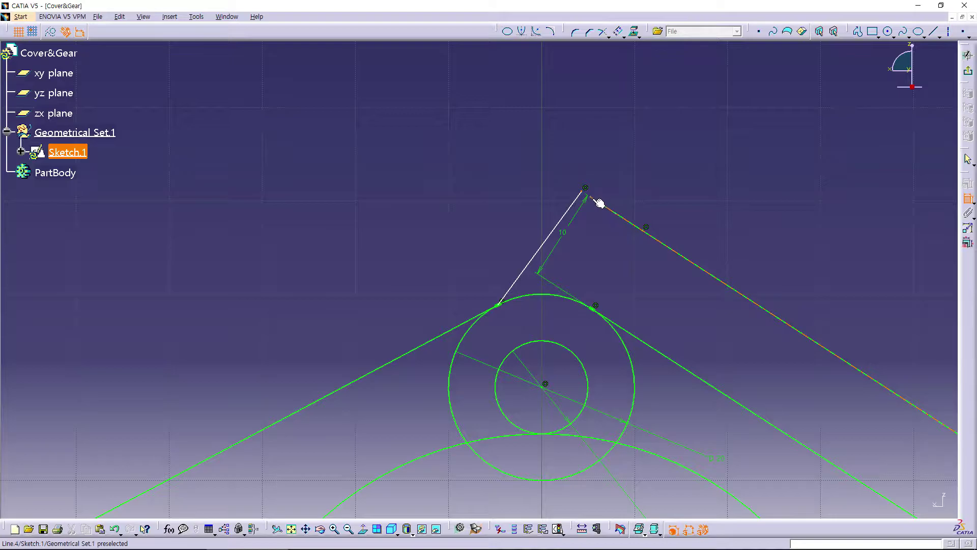
{"action": "right_click", "coordinate": [617, 130]}
{"action": "left_click", "coordinate": [663, 206]}
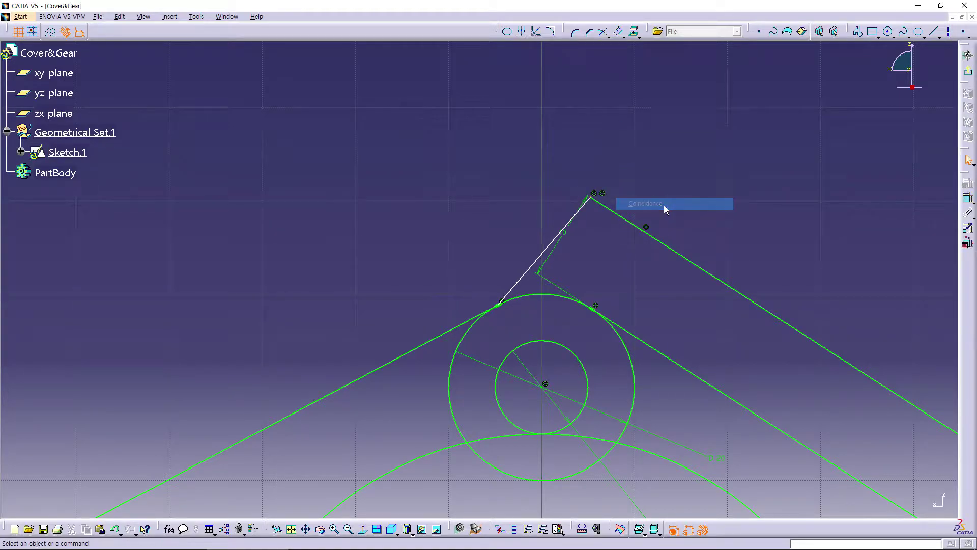
{"action": "key", "text": "ctrl+z"}
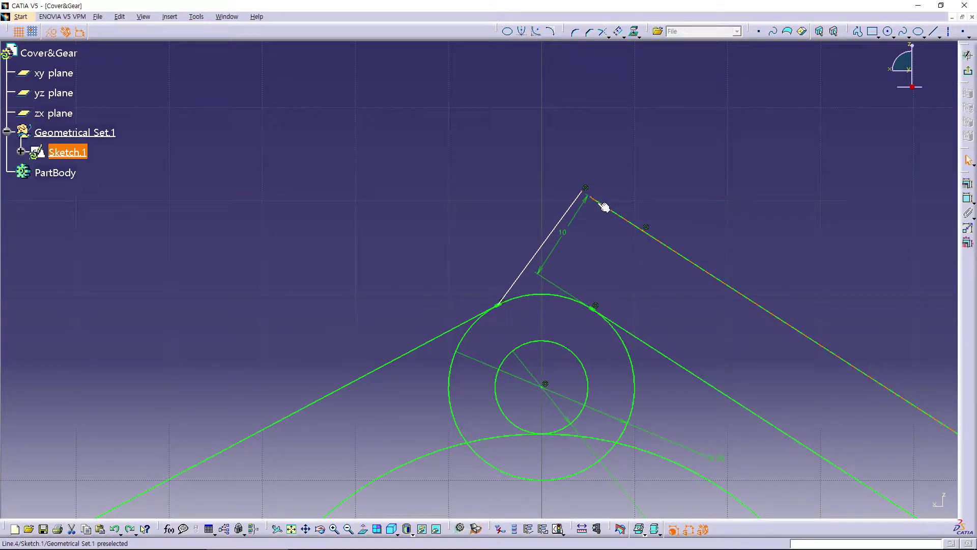
{"action": "left_click", "coordinate": [591, 199]}
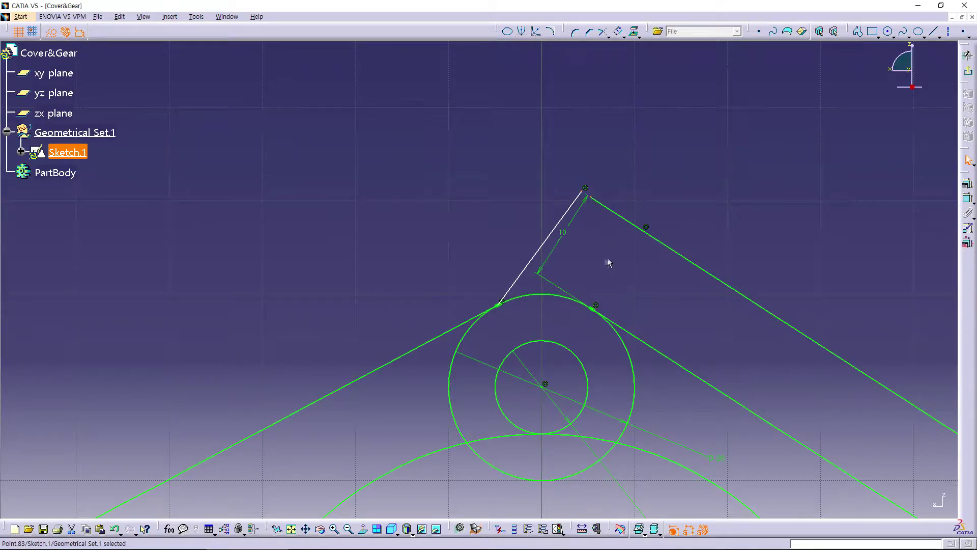
{"action": "left_click", "coordinate": [554, 241]}
- Set the angle between the short line and the offset line to 90°
{"action": "left_click", "coordinate": [631, 222]}
{"action": "left_click", "coordinate": [596, 253]}
{"action": "double_click", "coordinate": [598, 252]}
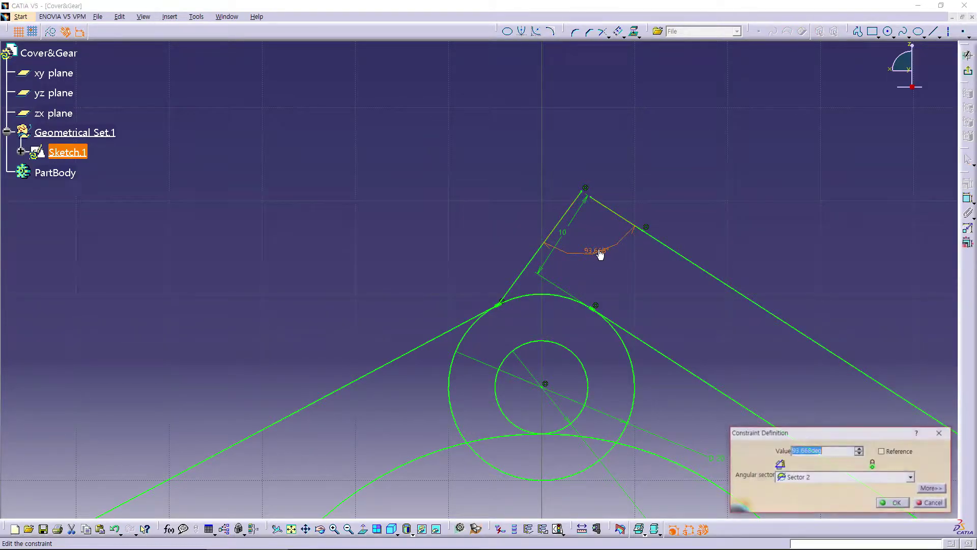
{"action": "type", "text": "90"}
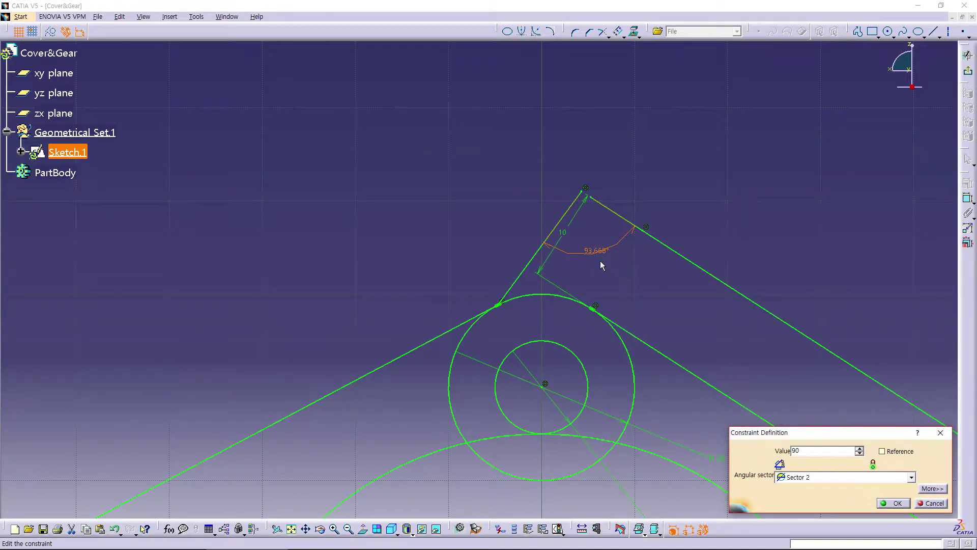
{"action": "key", "text": "Return"}
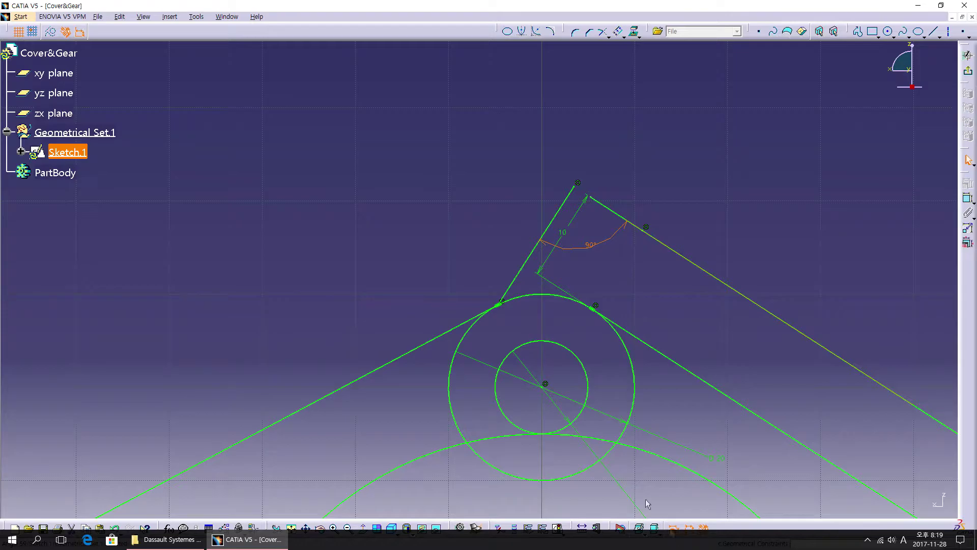
- Make the short apex line's upper end coincide with the outer corner point
{"action": "left_click", "coordinate": [594, 206]}
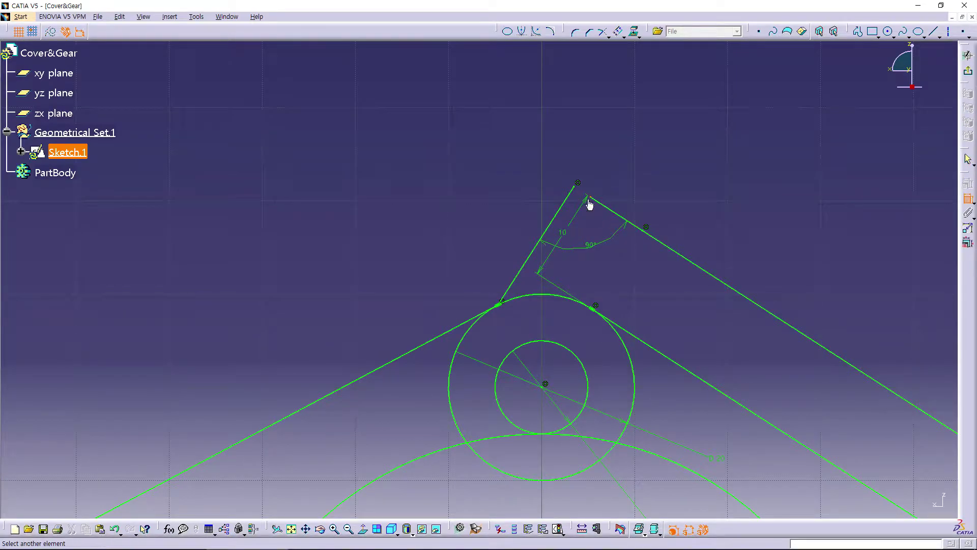
{"action": "left_click", "coordinate": [576, 184]}
{"action": "right_click", "coordinate": [605, 119]}
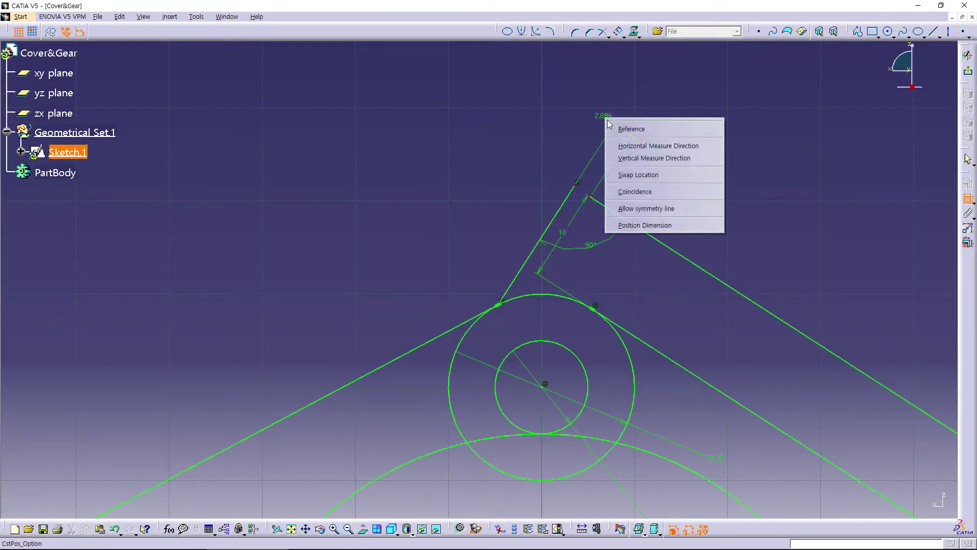
{"action": "left_click", "coordinate": [658, 194]}
{"action": "mouse_move", "coordinate": [676, 196]}
{"action": "middle_mouse_down"}
{"action": "mouse_move", "coordinate": [683, 278]}
{"action": "mouse_move", "coordinate": [657, 136]}
{"action": "middle_mouse_up"}
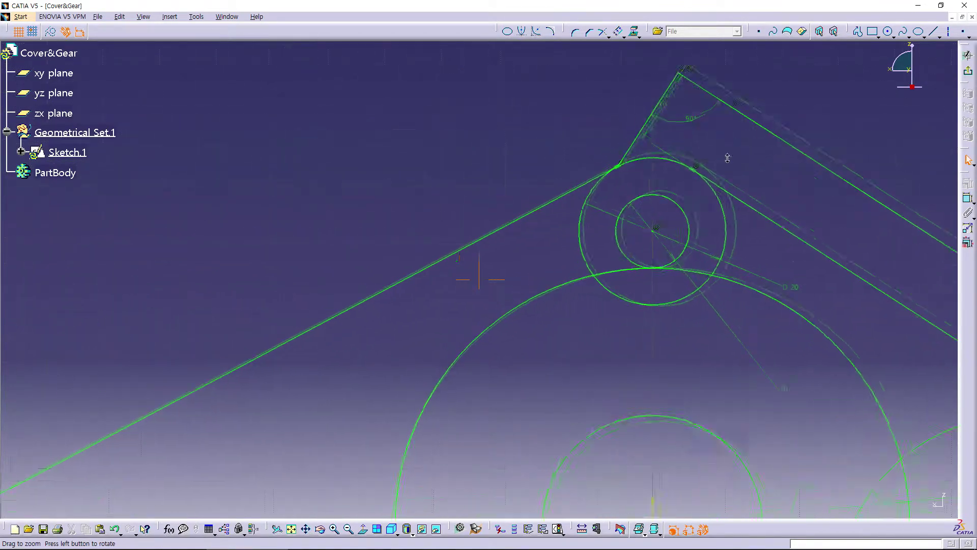
{"action": "left_click", "coordinate": [646, 134]}
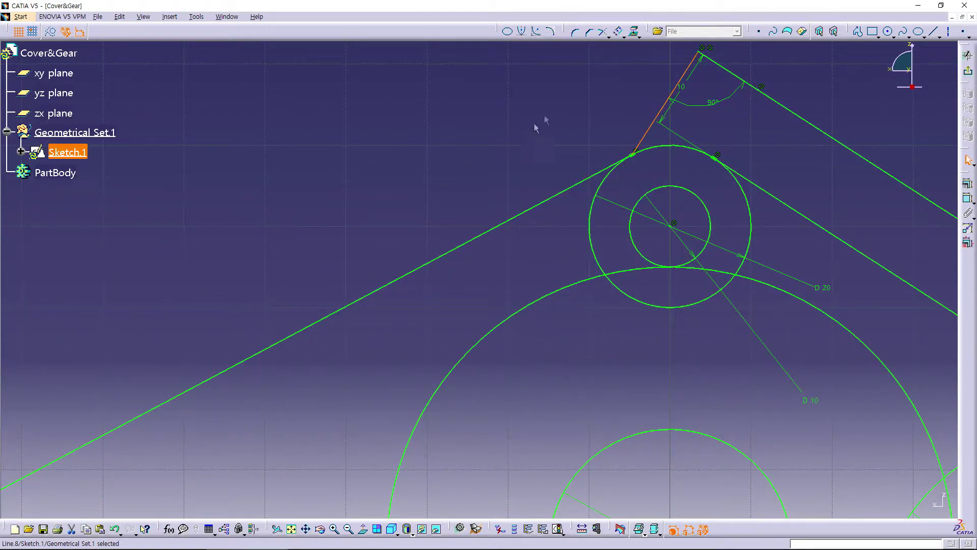
- Make the apex line construction and draw a horizontal top line from the apex
{"action": "left_click", "coordinate": [54, 35]}
{"action": "mouse_move", "coordinate": [440, 216]}
{"action": "middle_mouse_down"}
{"action": "mouse_move", "coordinate": [436, 291]}
{"action": "mouse_move", "coordinate": [504, 403]}
{"action": "mouse_move", "coordinate": [515, 454]}
{"action": "middle_mouse_up"}
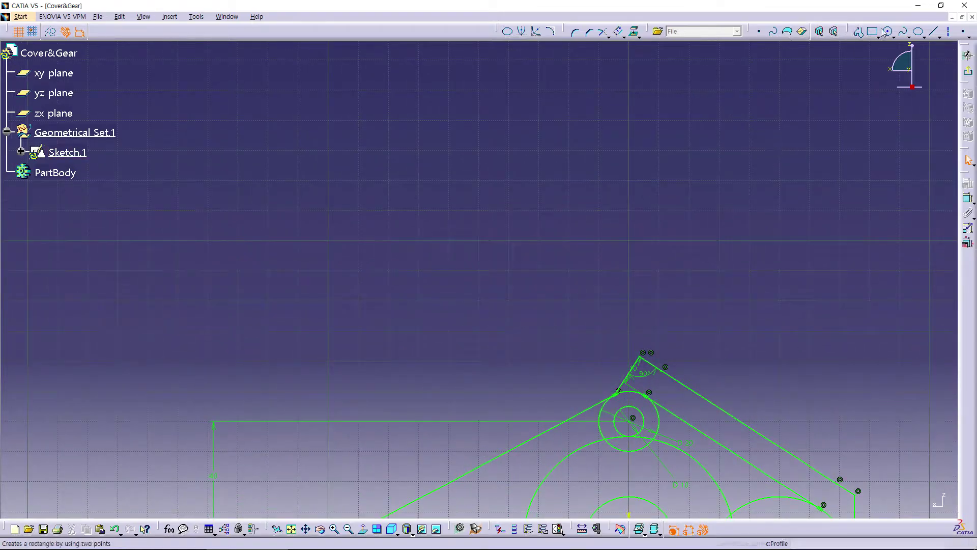
{"action": "left_click", "coordinate": [935, 33]}
{"action": "mouse_move", "coordinate": [577, 262]}
{"action": "middle_mouse_down"}
{"action": "mouse_move", "coordinate": [627, 157]}
{"action": "mouse_move", "coordinate": [682, 255]}
{"action": "middle_mouse_up"}
{"action": "left_click", "coordinate": [719, 263]}
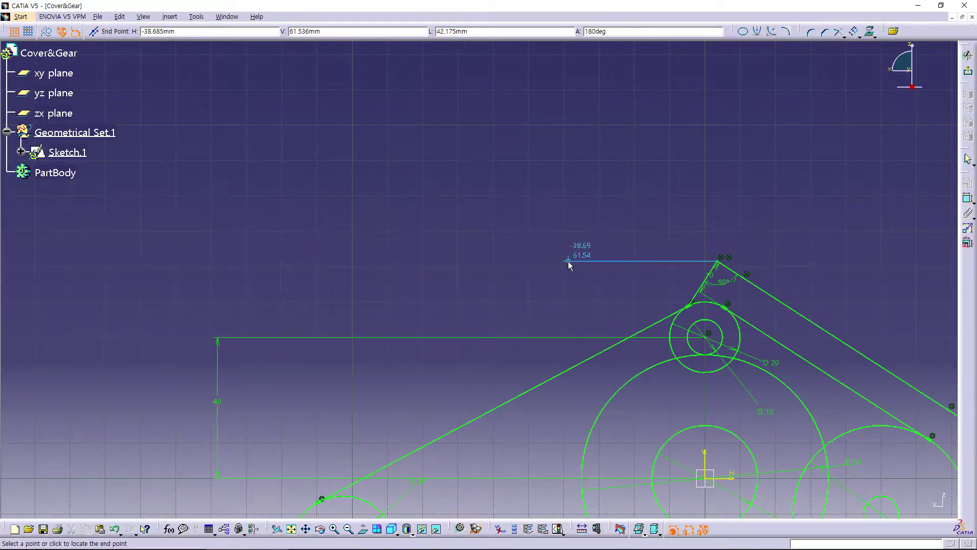
{"action": "left_click", "coordinate": [580, 260]}
- Dimension the horizontal top line to a length of 35
{"action": "left_click", "coordinate": [656, 192]}
{"action": "double_click", "coordinate": [660, 192]}
{"action": "type", "text": "35"}
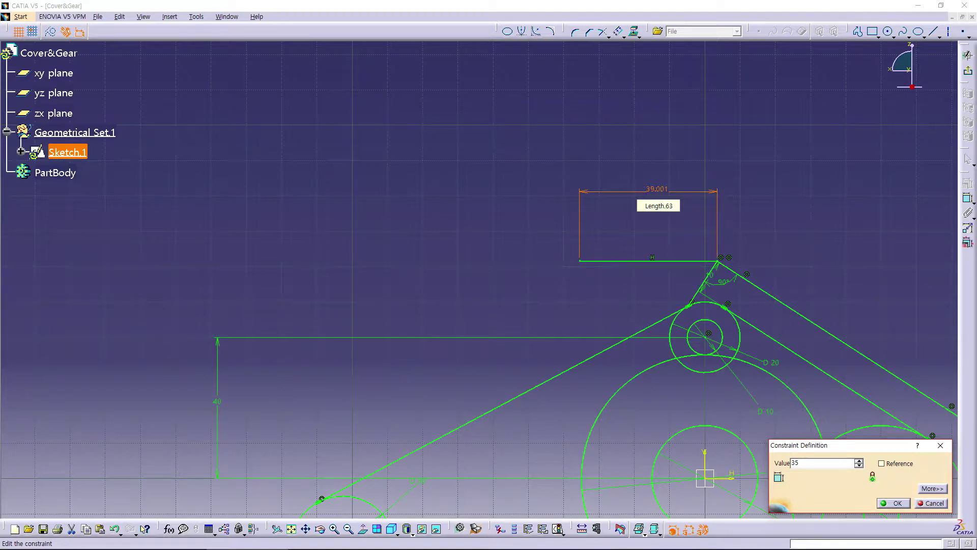
{"action": "key", "text": "Return"}
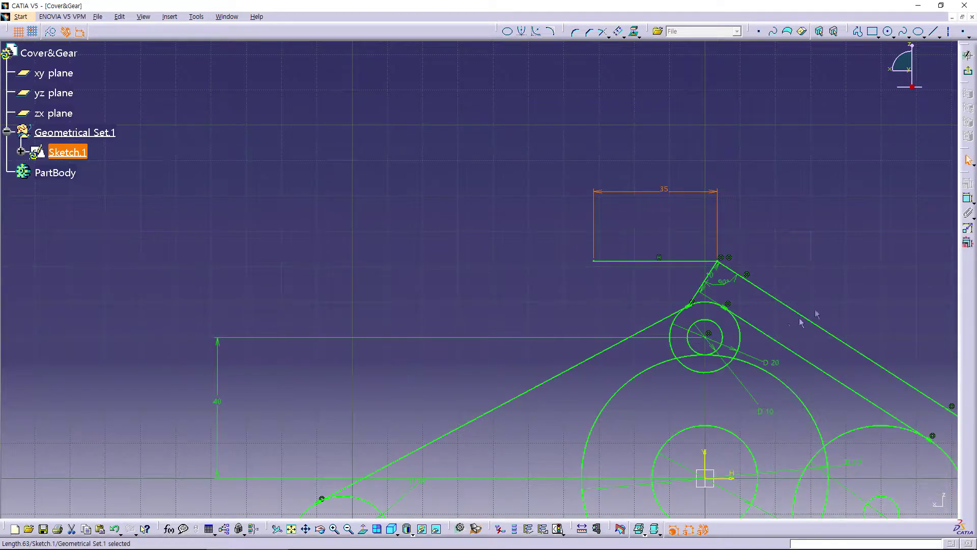
{"action": "mouse_move", "coordinate": [870, 268]}
{"action": "middle_mouse_down"}
{"action": "mouse_move", "coordinate": [874, 285]}
{"action": "mouse_move", "coordinate": [912, 201]}
{"action": "middle_mouse_up"}
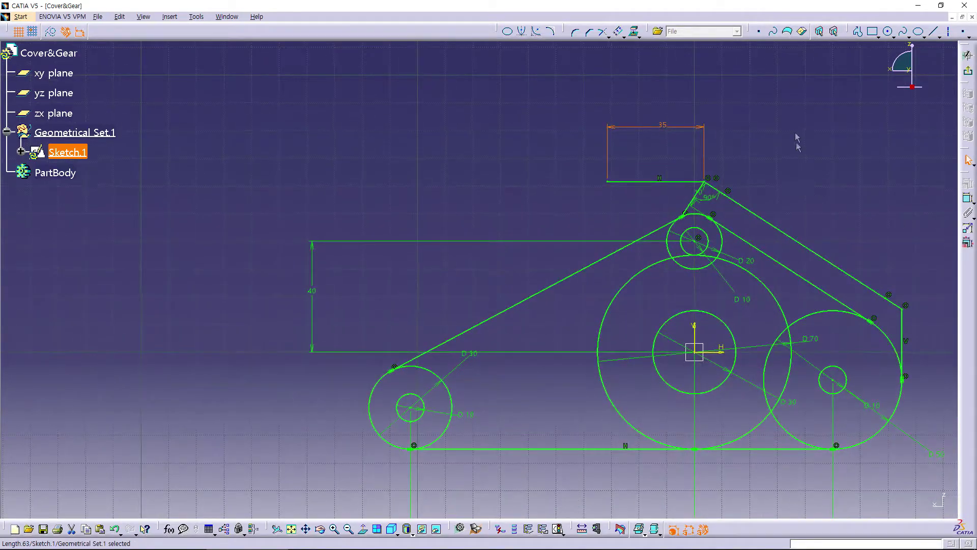
- Draw a side line from the top line's left end at 60° to it
{"action": "left_click", "coordinate": [934, 32]}
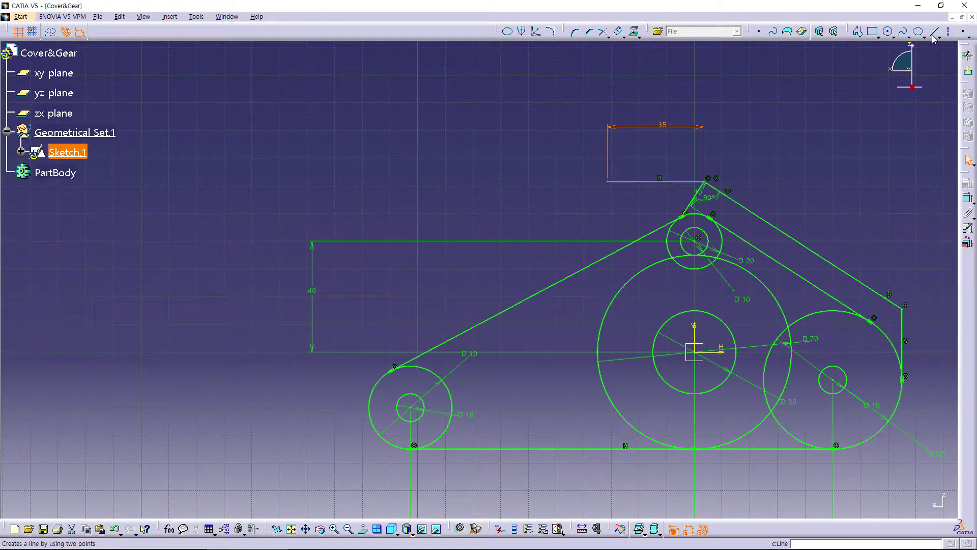
{"action": "left_click", "coordinate": [607, 184]}
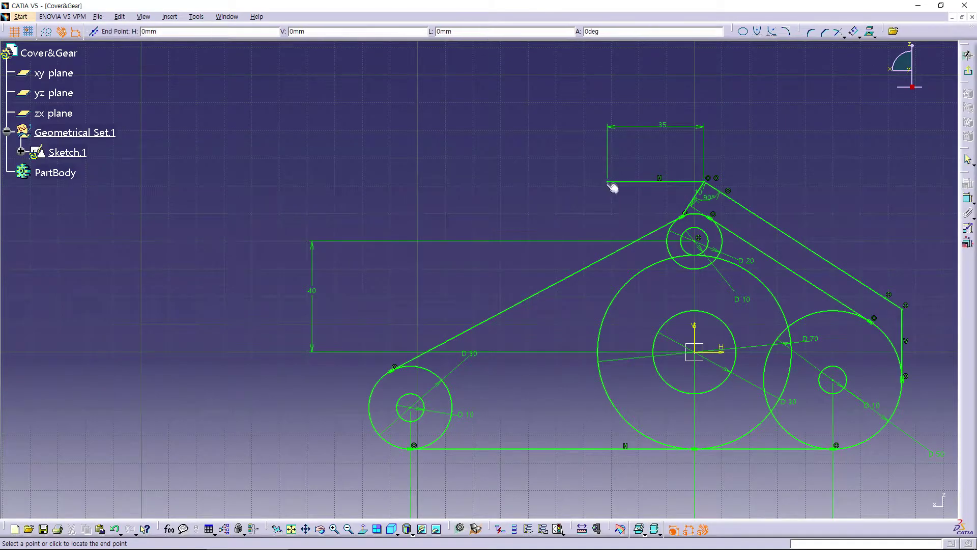
{"action": "left_click", "coordinate": [555, 284]}
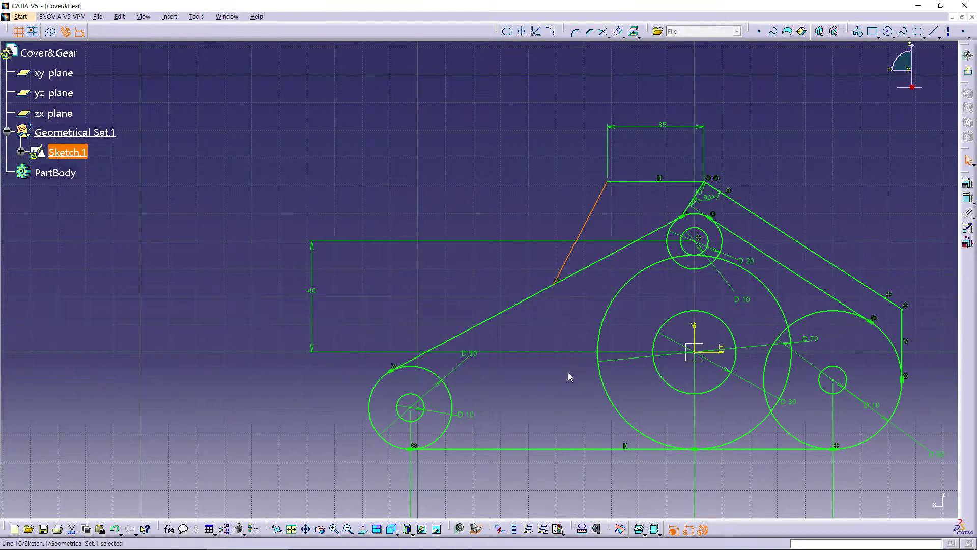
{"action": "left_click", "coordinate": [650, 182]}
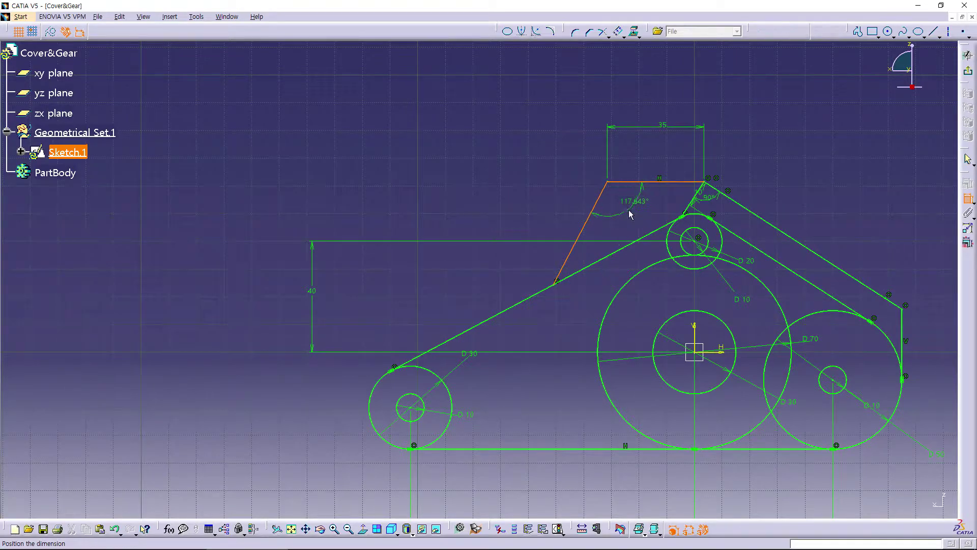
{"action": "left_click", "coordinate": [576, 195]}
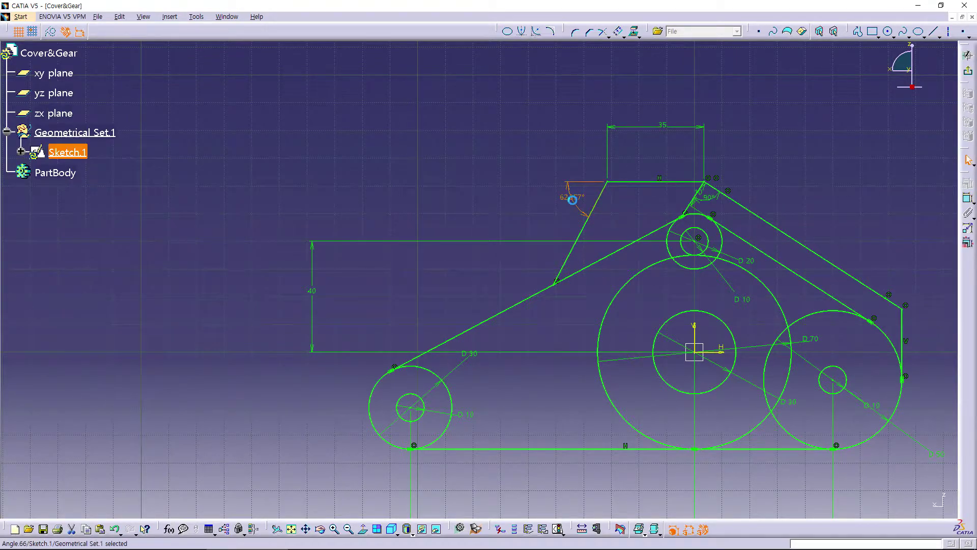
{"action": "double_click", "coordinate": [574, 202]}
{"action": "type", "text": "60"}
{"action": "key", "text": "Return"}
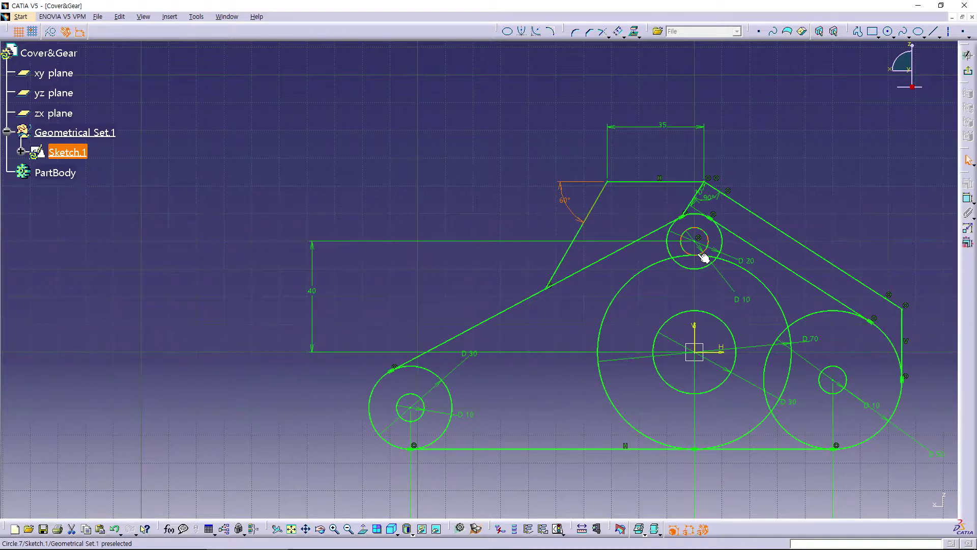
- Inspect the apex area, selecting the angle dimension and the short apex line
{"action": "left_click", "coordinate": [703, 197]}
{"action": "middle_click_drag", "start_coordinate": [629, 293], "coordinate": [611, 259]}
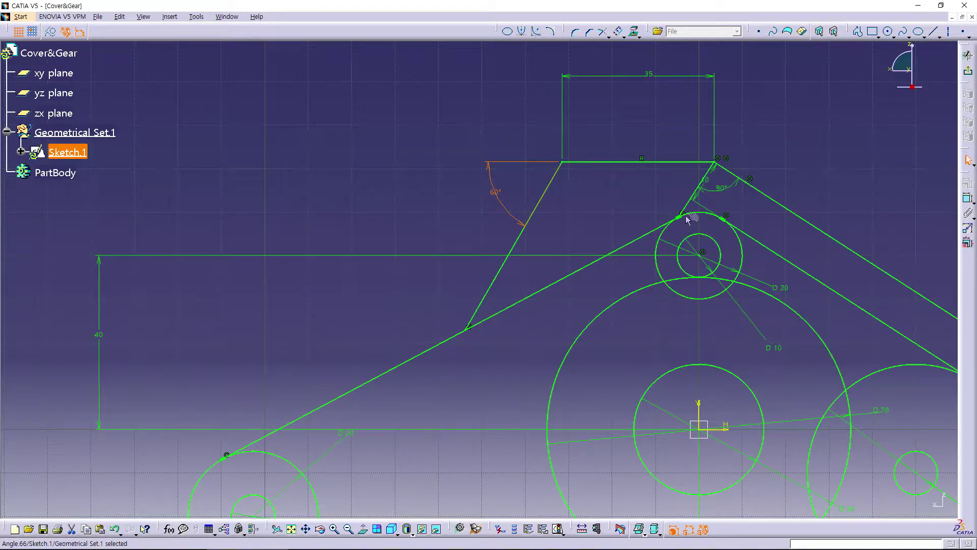
{"action": "left_click", "coordinate": [695, 196]}
{"action": "middle_click_drag", "start_coordinate": [568, 369], "coordinate": [597, 297]}
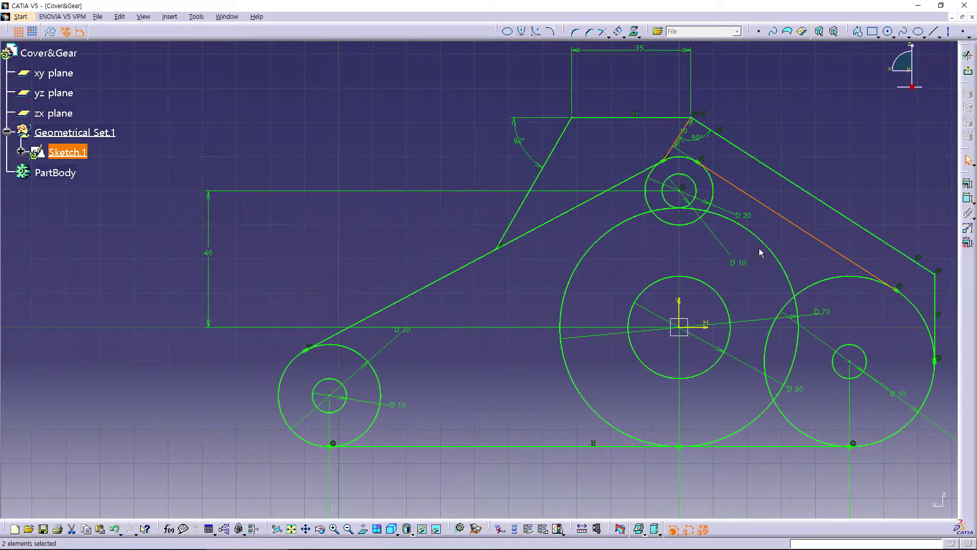
{"action": "left_click", "coordinate": [790, 142]}
- Make the large central circle and short apex line construction geometry
{"action": "left_click", "coordinate": [678, 138]}
{"action": "left_click", "coordinate": [614, 233], "text": "ctrl"}
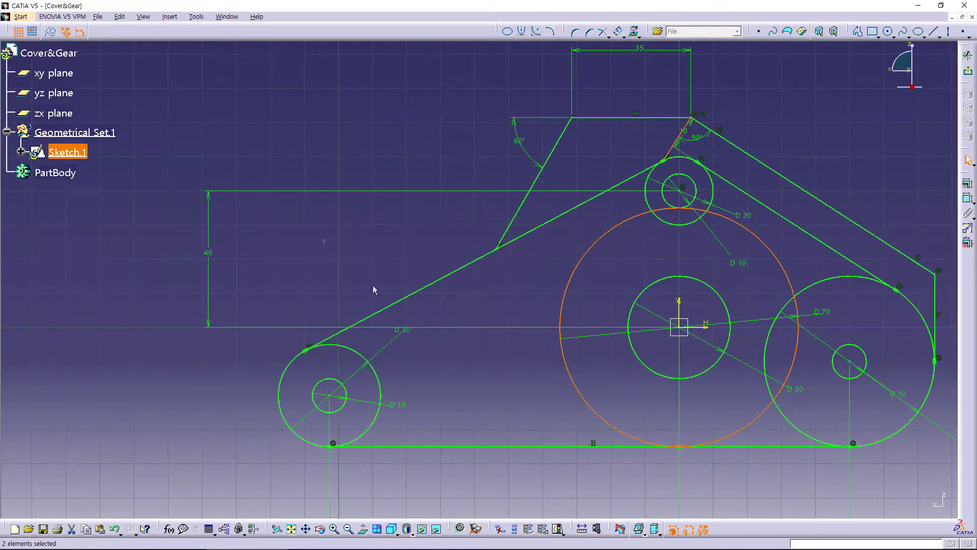
{"action": "left_click", "coordinate": [66, 32]}
{"action": "left_click", "coordinate": [298, 100]}
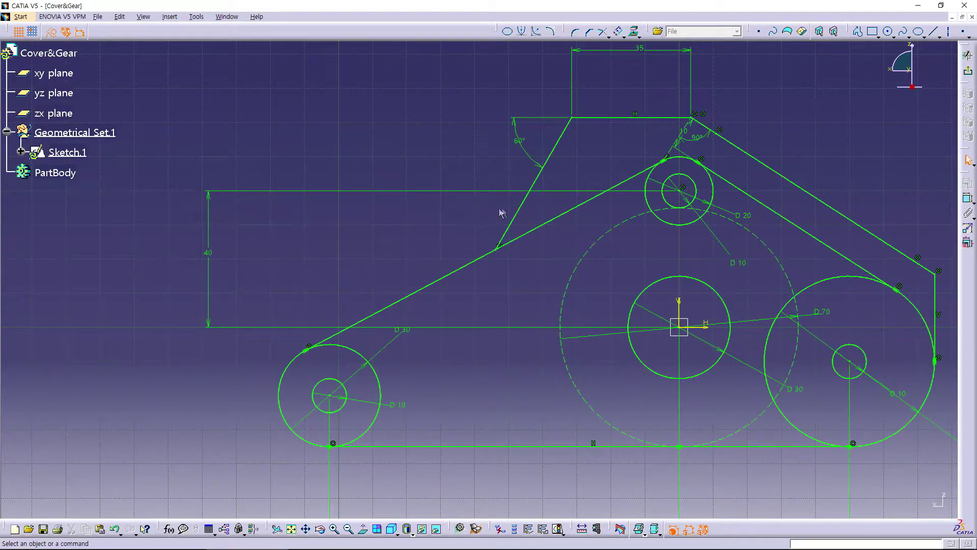
{"action": "left_click", "coordinate": [560, 217]}
{"action": "left_click", "coordinate": [416, 160]}
{"action": "left_click", "coordinate": [539, 227]}
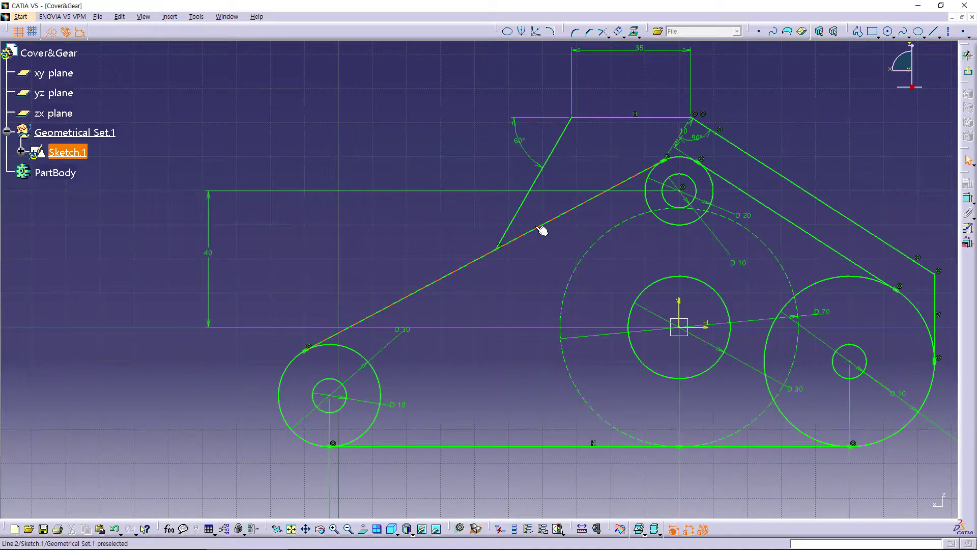
- Break the long left tangent line where the 60° line crosses it
{"action": "left_click", "coordinate": [609, 36]}
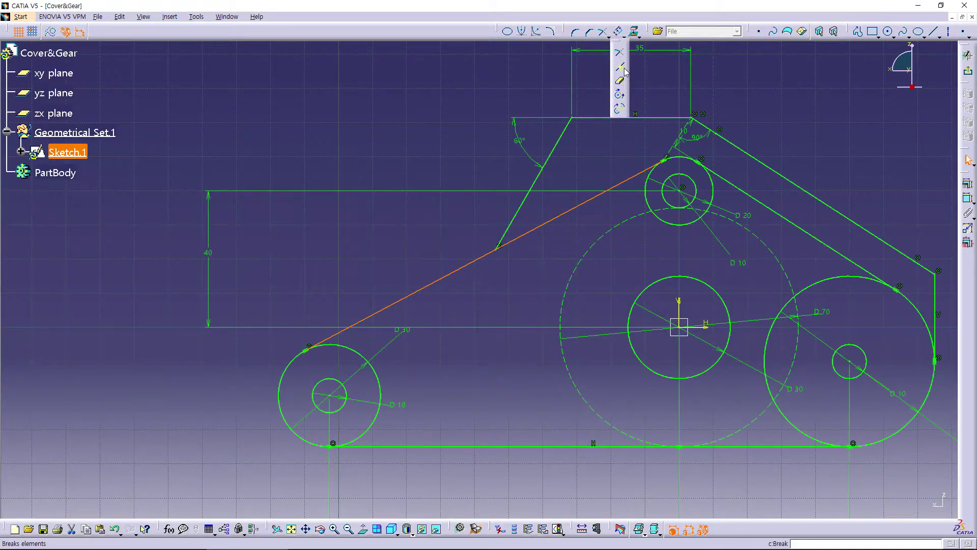
{"action": "left_click", "coordinate": [624, 70]}
{"action": "left_click", "coordinate": [551, 226]}
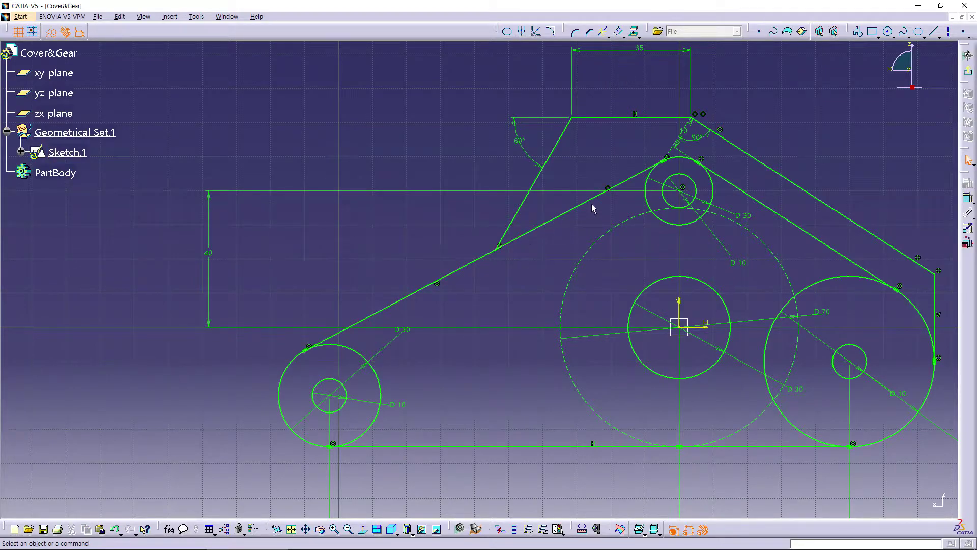
{"action": "left_click", "coordinate": [517, 241]}
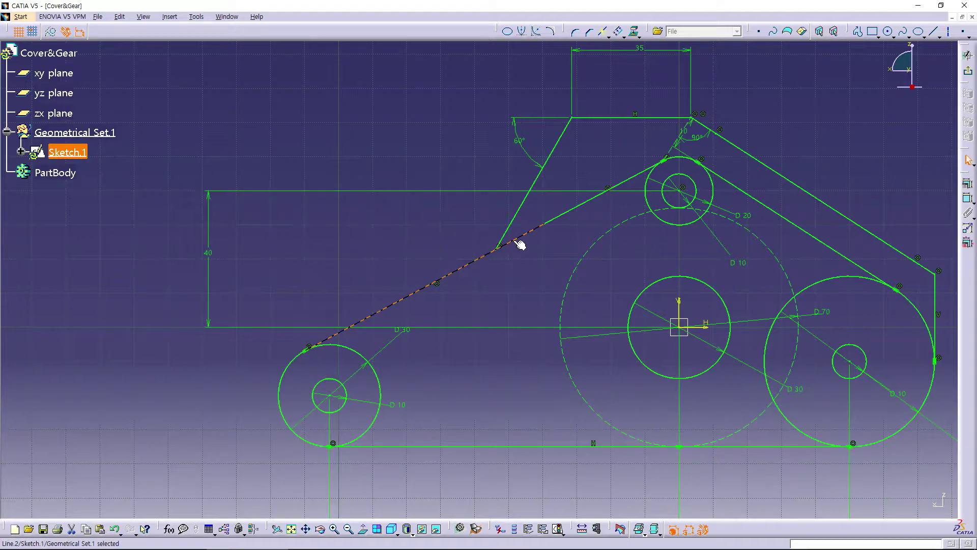
{"action": "left_click", "coordinate": [602, 32]}
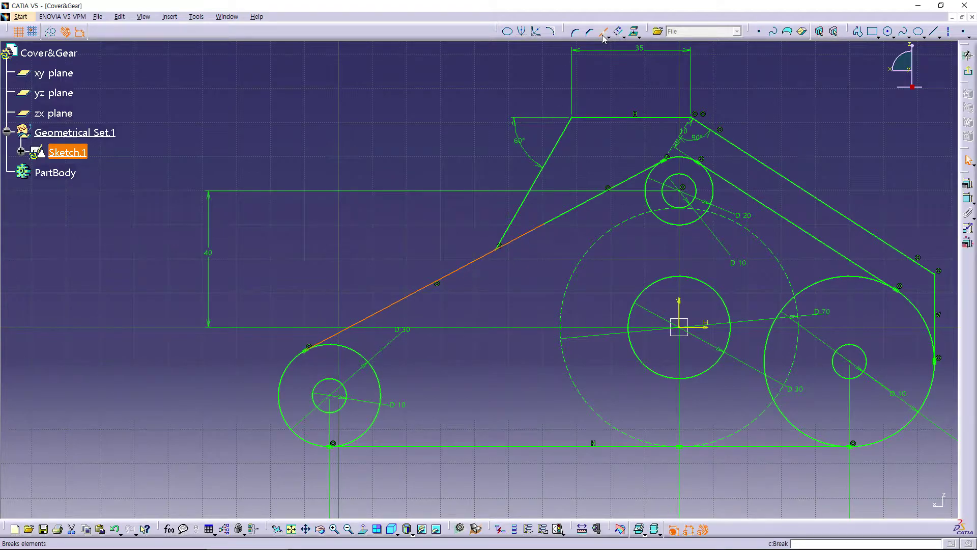
{"action": "left_click", "coordinate": [509, 246]}
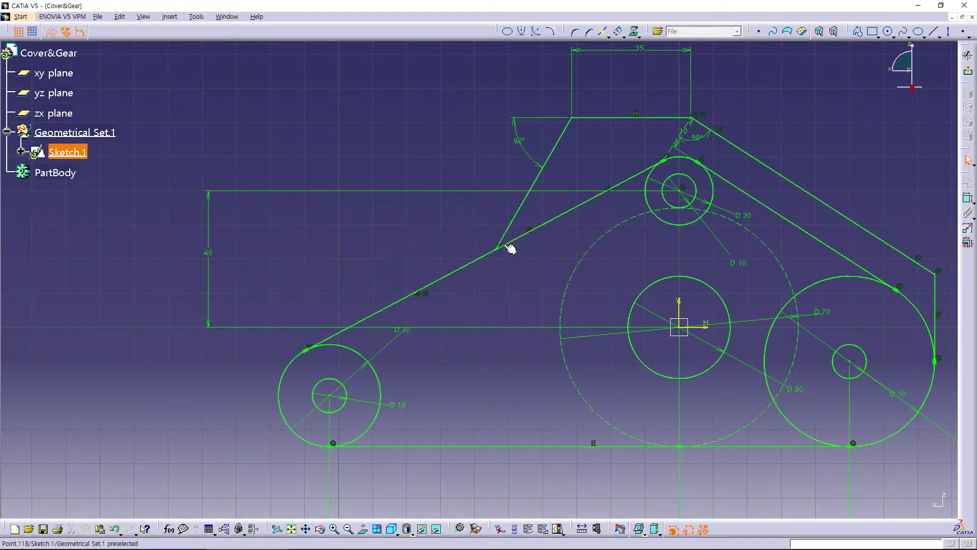
{"action": "left_click", "coordinate": [517, 237]}
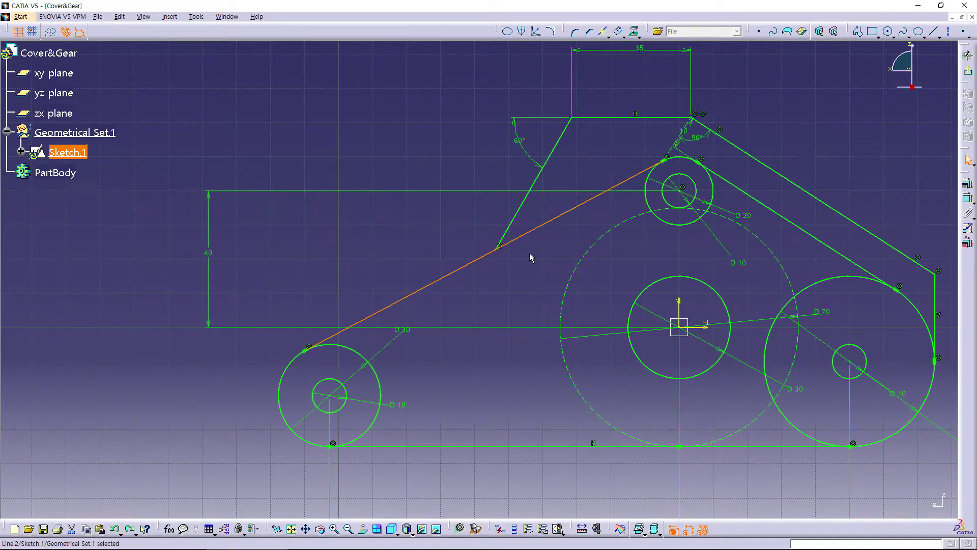
{"action": "left_click", "coordinate": [603, 32]}
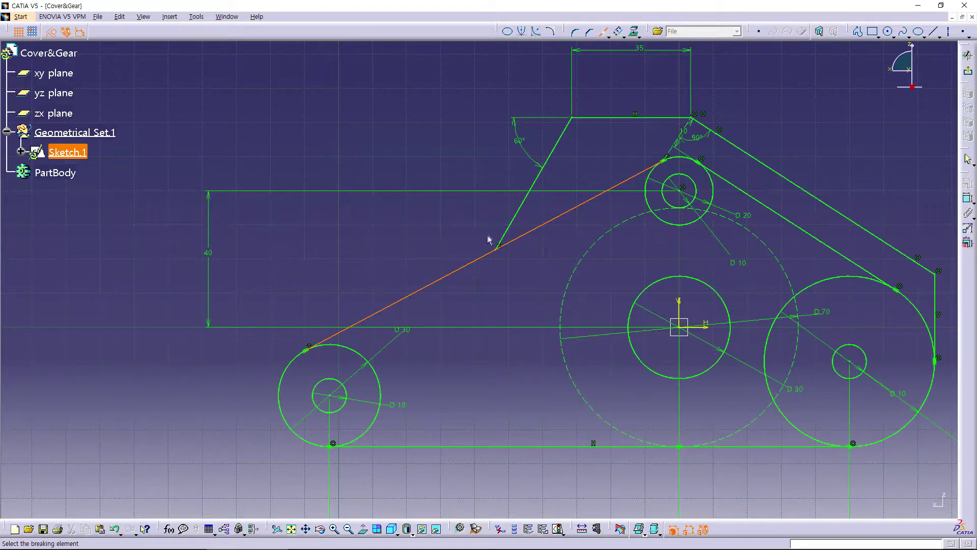
{"action": "left_click", "coordinate": [499, 251]}
- Turn the upper split segment and the right slanted tangent line into construction
{"action": "left_click", "coordinate": [549, 225]}
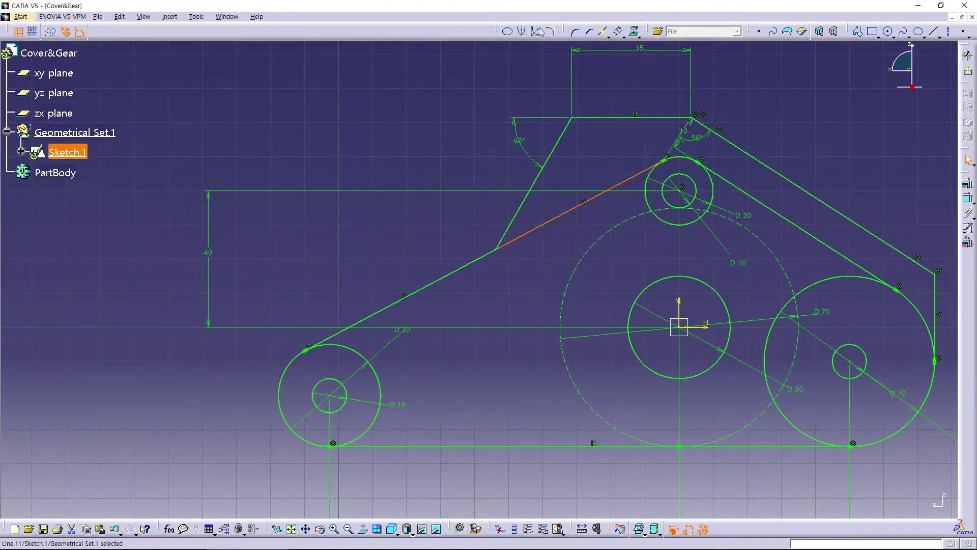
{"action": "left_click", "coordinate": [50, 31]}
{"action": "left_click", "coordinate": [740, 188]}
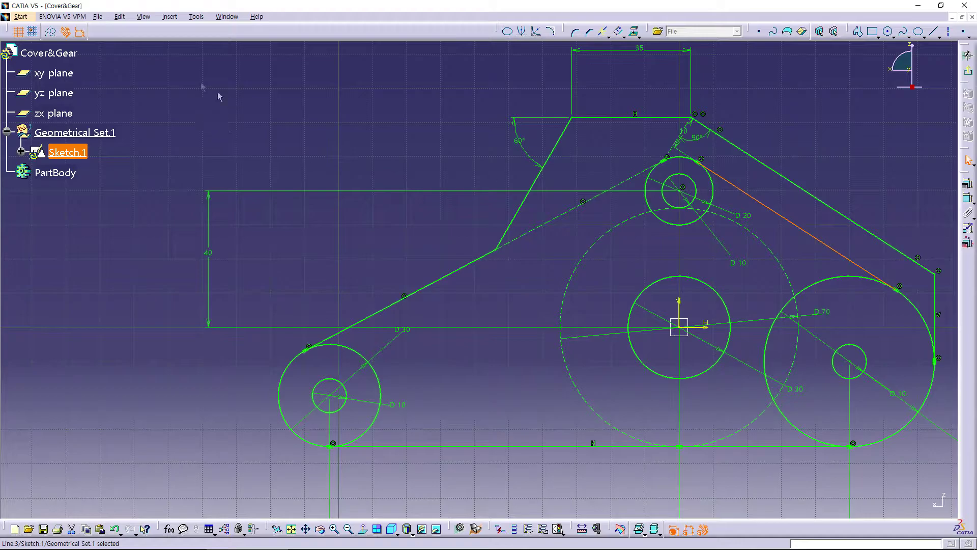
{"action": "left_click", "coordinate": [51, 32]}
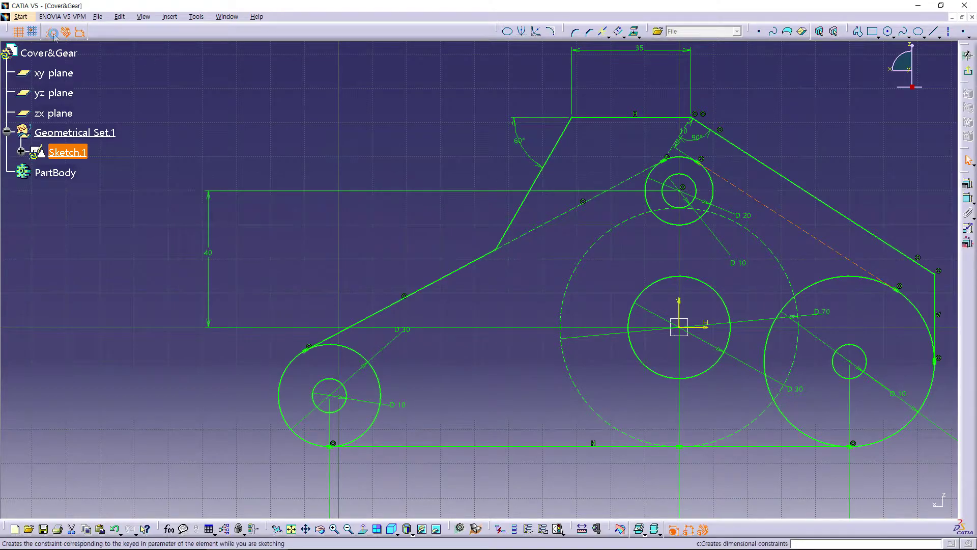
- Turn the small upper circle into construction geometry
{"action": "left_click", "coordinate": [392, 156]}
{"action": "left_click", "coordinate": [697, 160]}
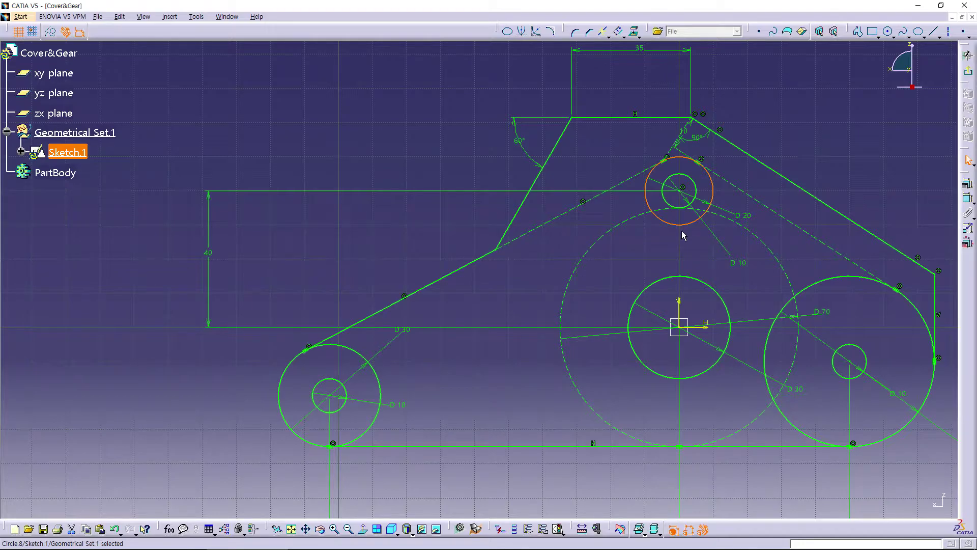
{"action": "left_click", "coordinate": [50, 32]}
- Break the lower-left D30 circle at its tangent points
{"action": "left_click", "coordinate": [370, 362]}
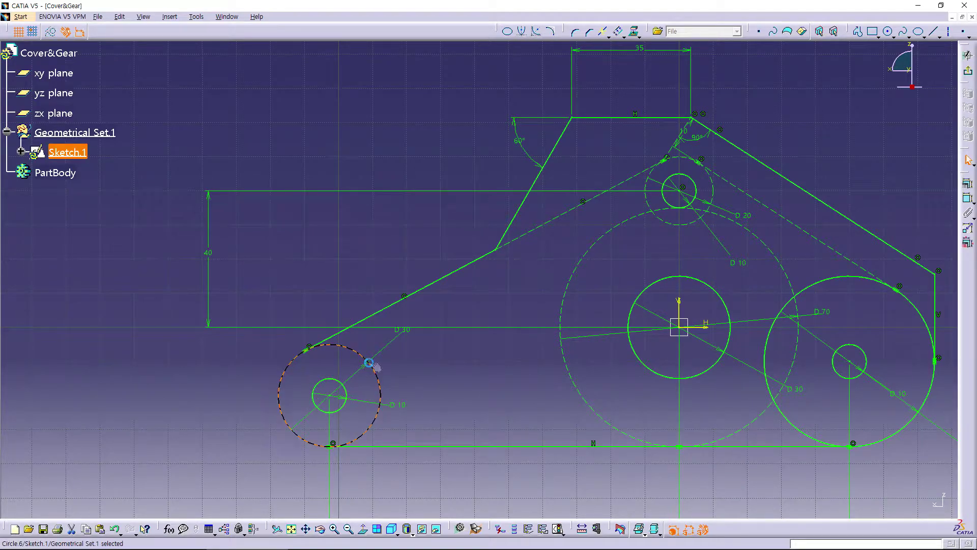
{"action": "left_click", "coordinate": [602, 35]}
{"action": "left_click", "coordinate": [310, 350]}
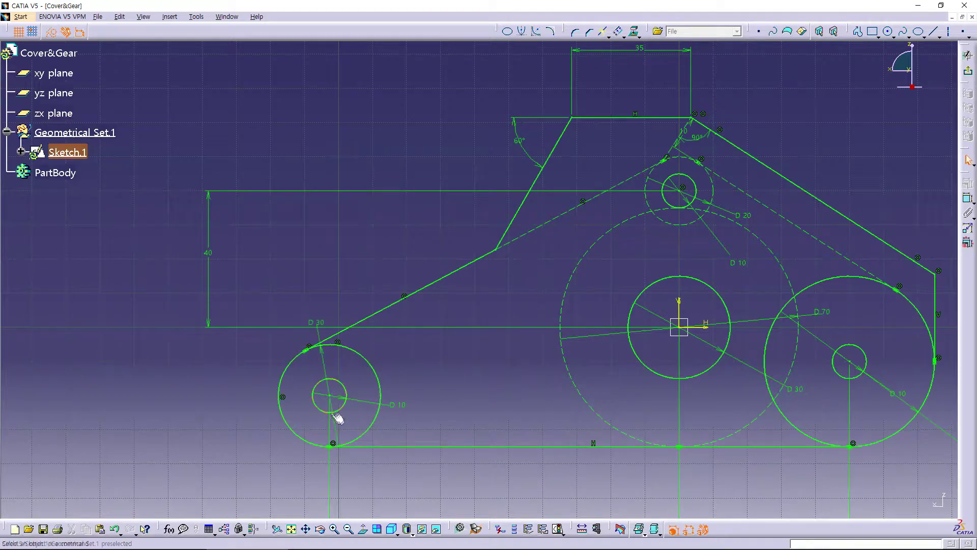
{"action": "left_click", "coordinate": [377, 426]}
{"action": "left_click", "coordinate": [605, 34]}
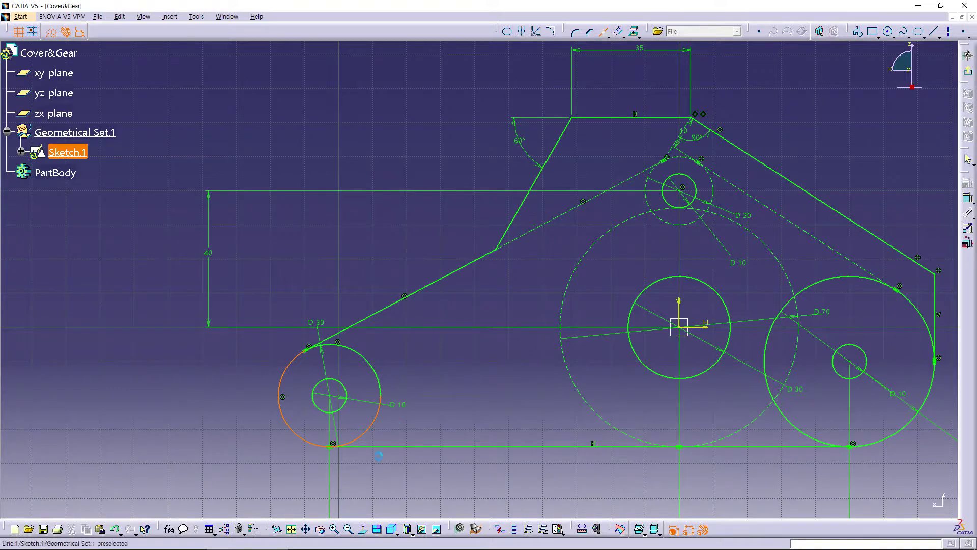
{"action": "left_click", "coordinate": [333, 444]}
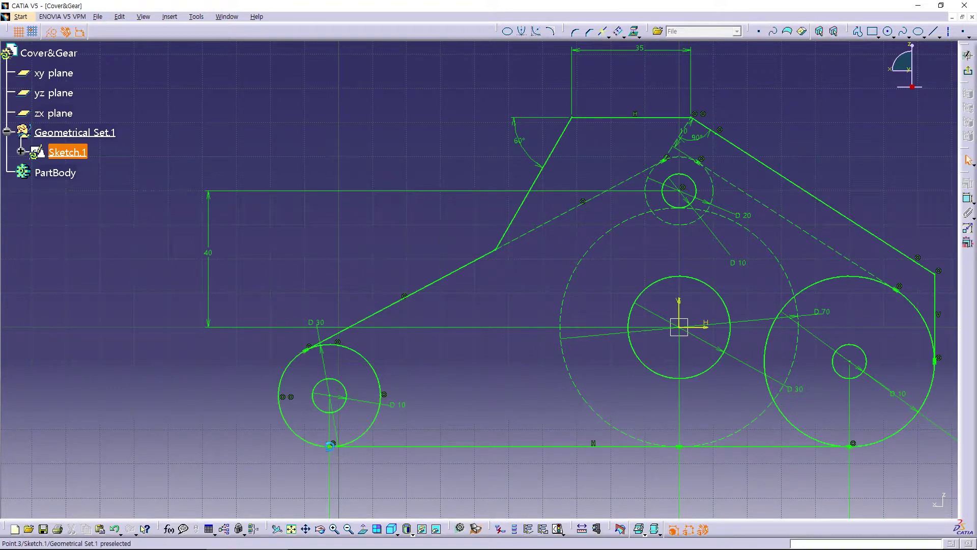
- Convert the lower-left circle's inner right arc to dashed construction geometry
{"action": "left_click", "coordinate": [374, 423]}
{"action": "left_click", "coordinate": [381, 377]}
{"action": "left_click", "coordinate": [50, 34]}
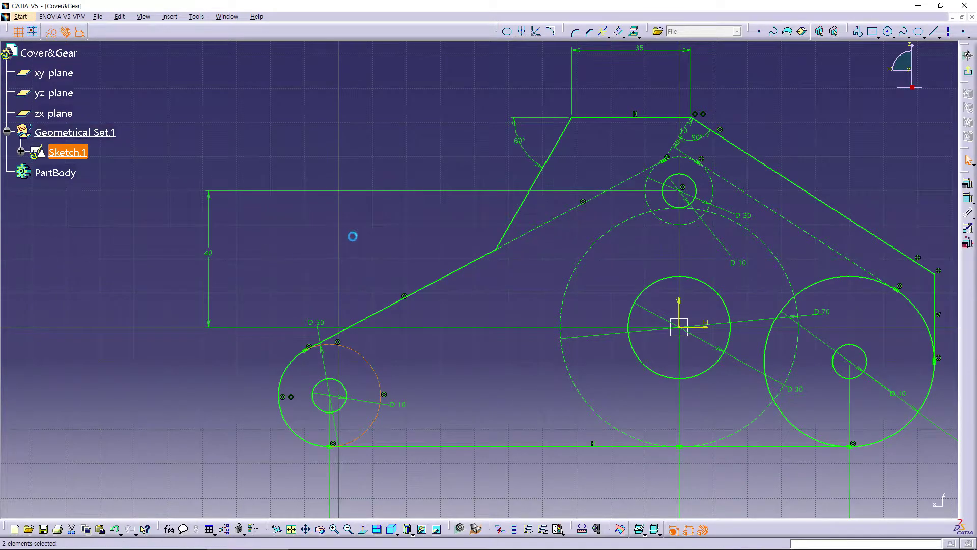
{"action": "mouse_move", "coordinate": [539, 474]}
{"action": "middle_mouse_down"}
{"action": "mouse_move", "coordinate": [375, 371]}
{"action": "mouse_move", "coordinate": [388, 378]}
{"action": "middle_mouse_up"}
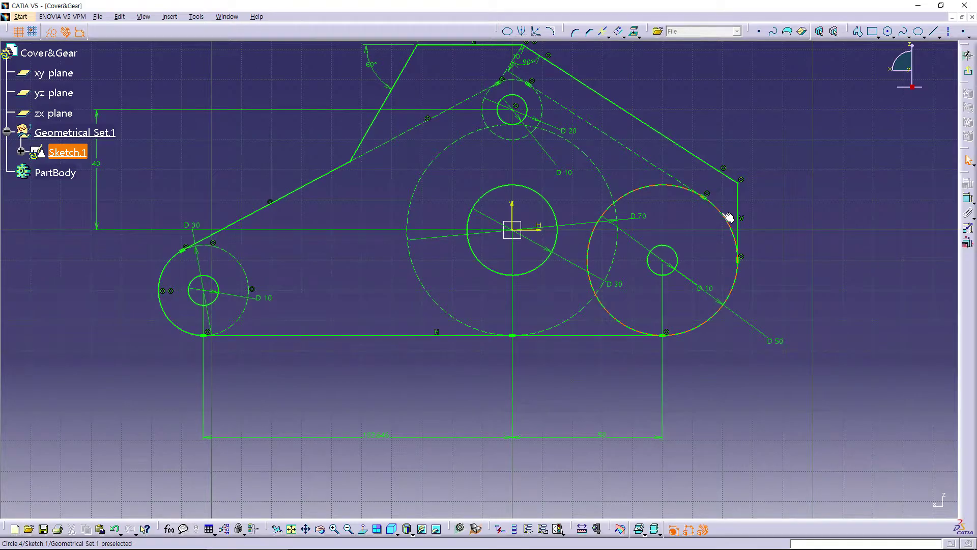
{"action": "mouse_move", "coordinate": [456, 377]}
{"action": "middle_mouse_down"}
{"action": "mouse_move", "coordinate": [469, 404]}
{"action": "mouse_move", "coordinate": [458, 337]}
{"action": "mouse_move", "coordinate": [425, 391]}
{"action": "middle_mouse_up"}
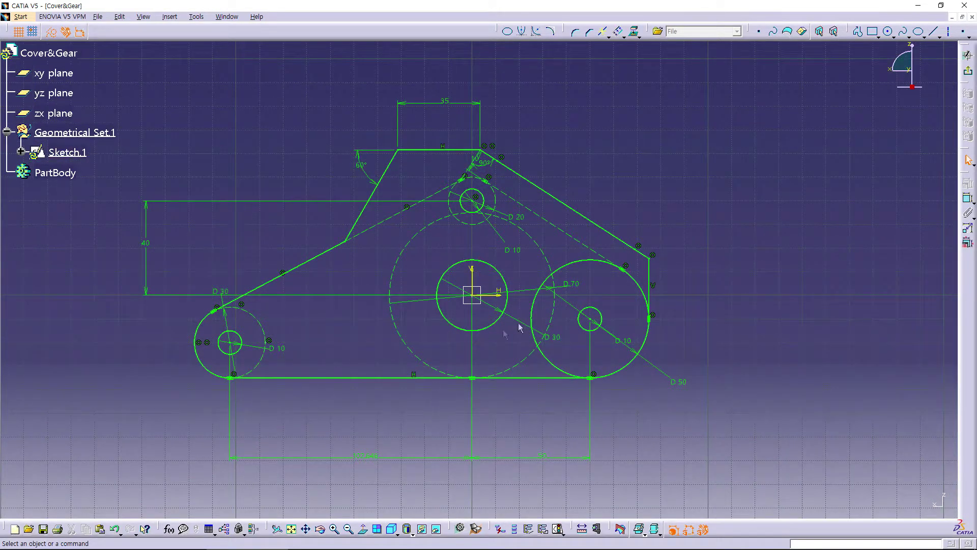
{"action": "left_click", "coordinate": [631, 293]}
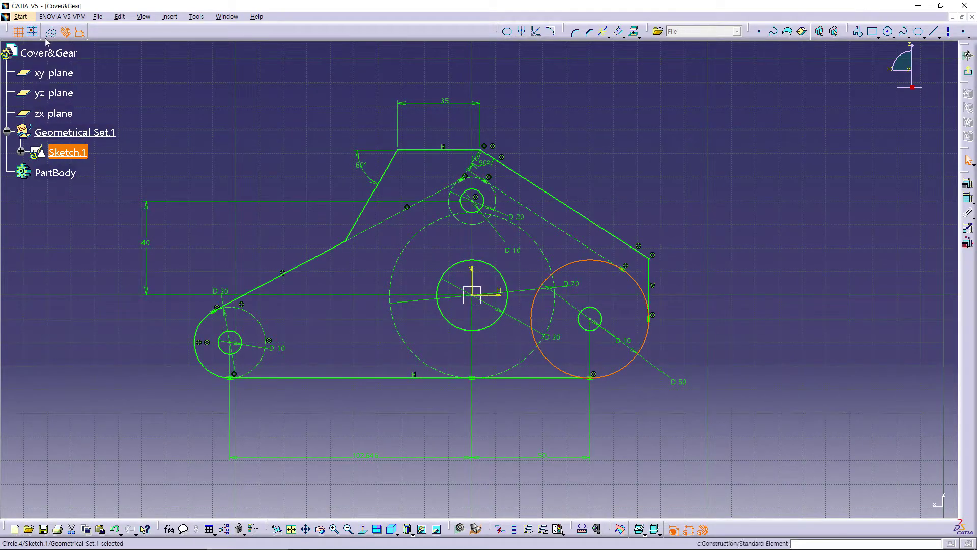
- Break the right D50 circle where it meets the vertical line
{"action": "left_click", "coordinate": [656, 305]}
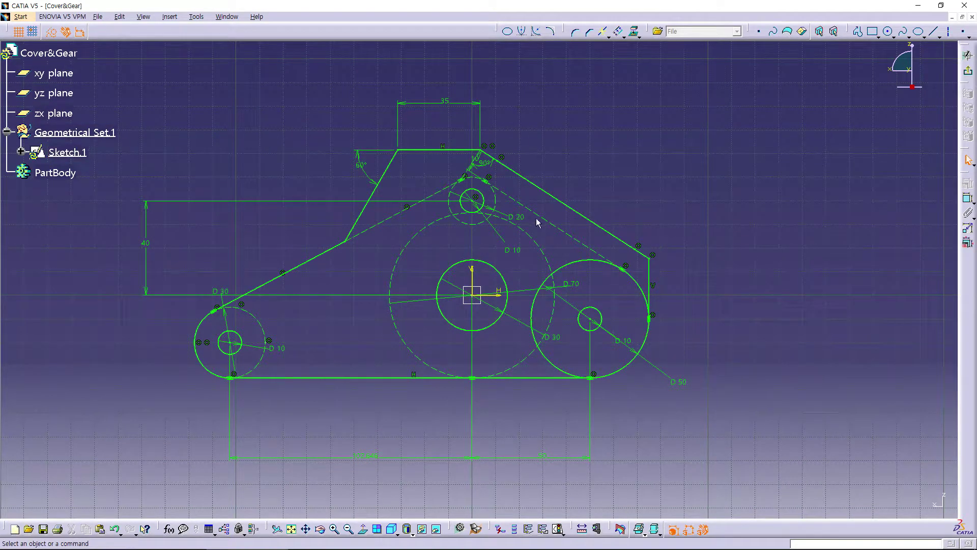
{"action": "left_click", "coordinate": [633, 283]}
{"action": "left_click", "coordinate": [604, 32]}
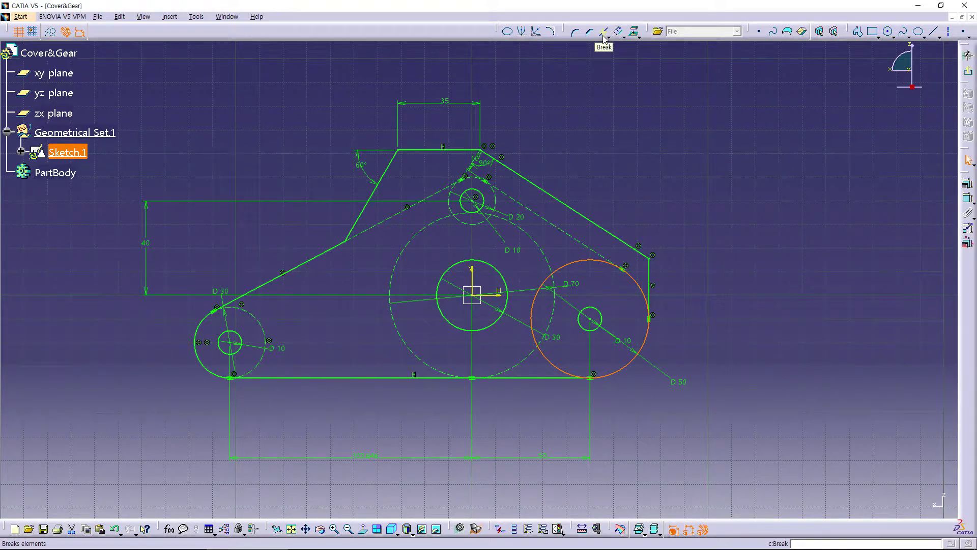
{"action": "left_click", "coordinate": [603, 35]}
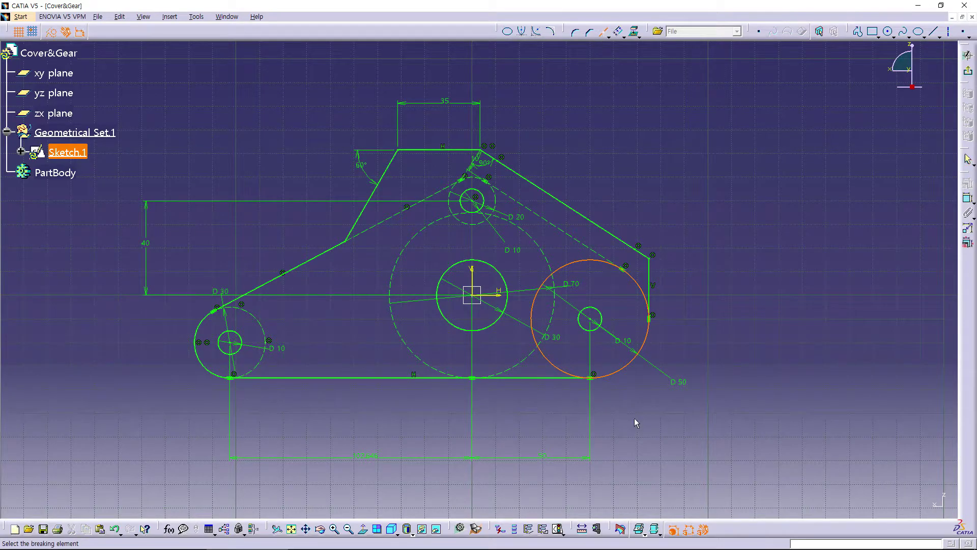
{"action": "left_click", "coordinate": [652, 319]}
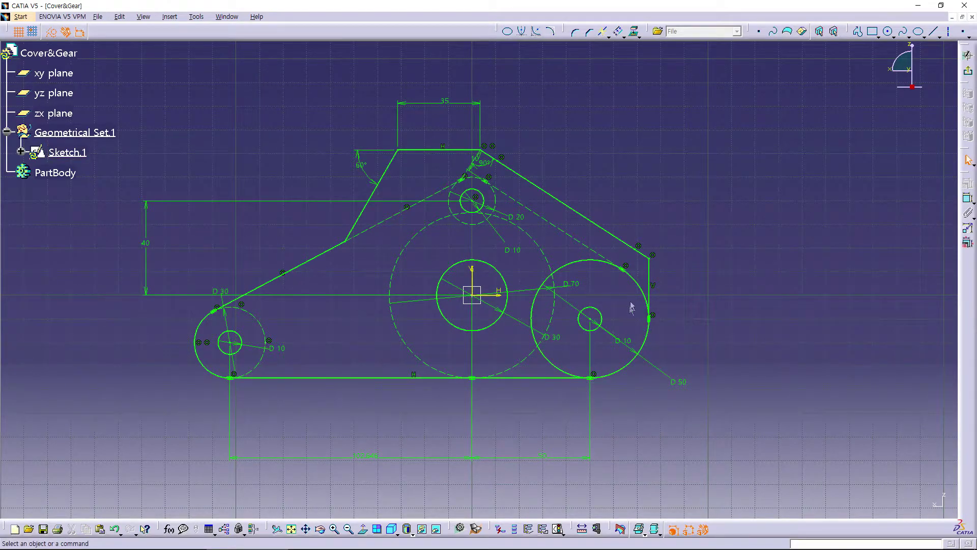
{"action": "left_click", "coordinate": [638, 286]}
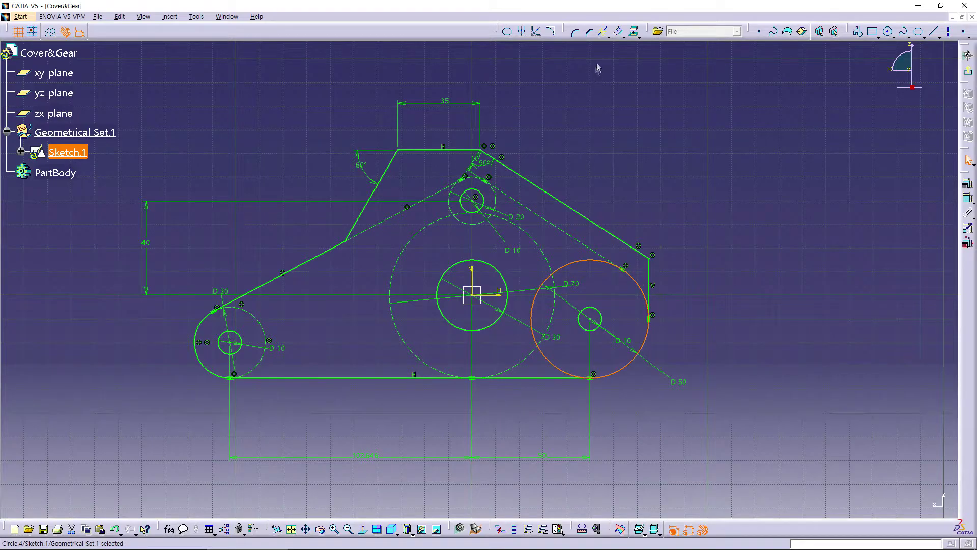
{"action": "left_click", "coordinate": [603, 32]}
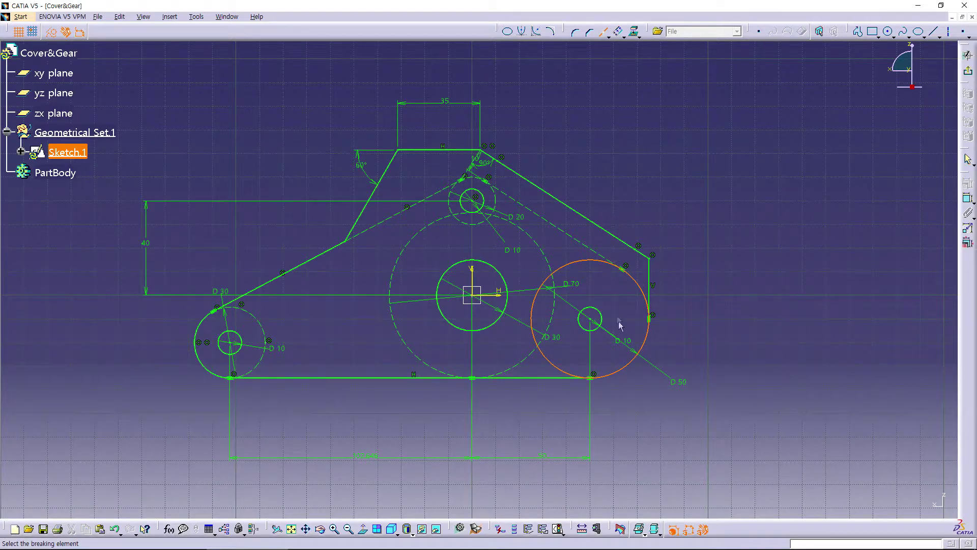
{"action": "left_click", "coordinate": [651, 322]}
- Break the D50 circle at the bottom line and make its inner arc construction
{"action": "left_click", "coordinate": [629, 273]}
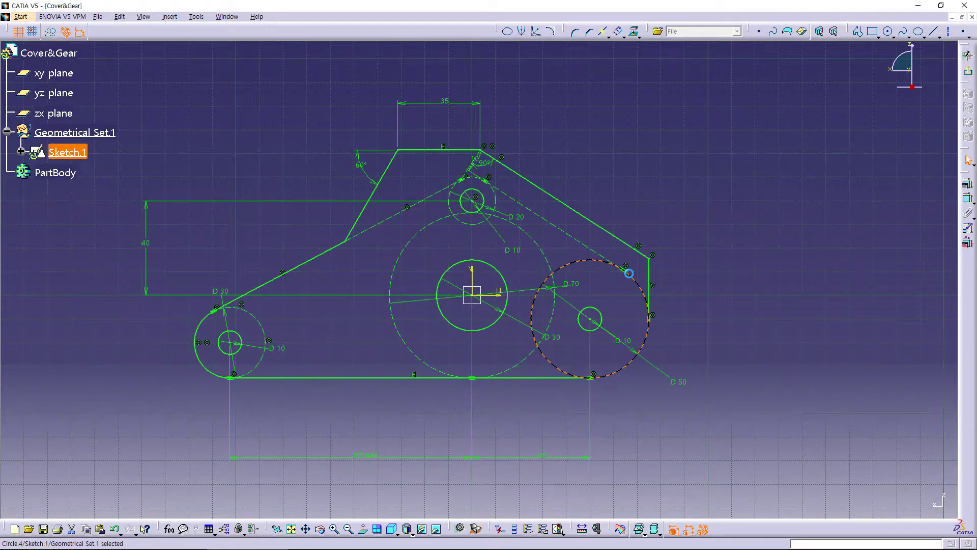
{"action": "left_click", "coordinate": [602, 77]}
{"action": "left_click", "coordinate": [645, 289]}
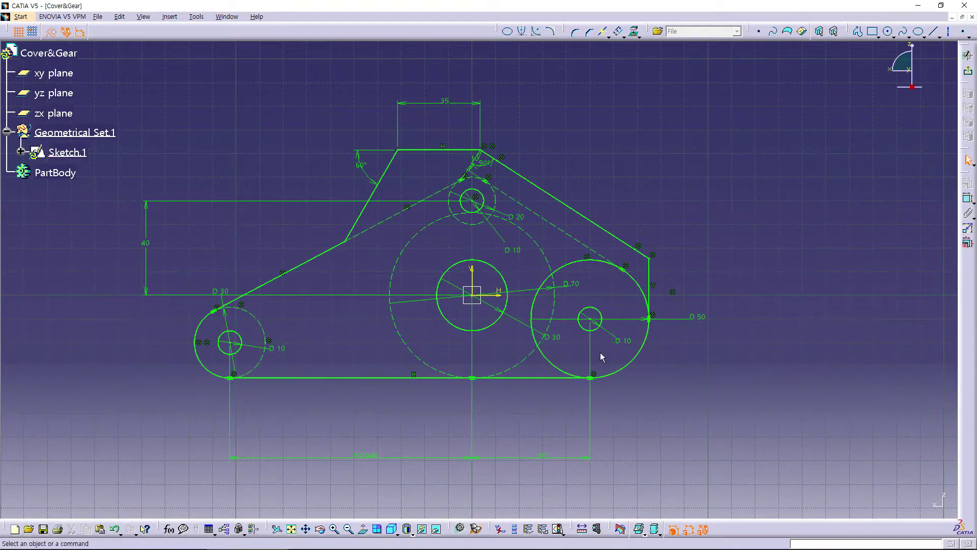
{"action": "left_click", "coordinate": [533, 311]}
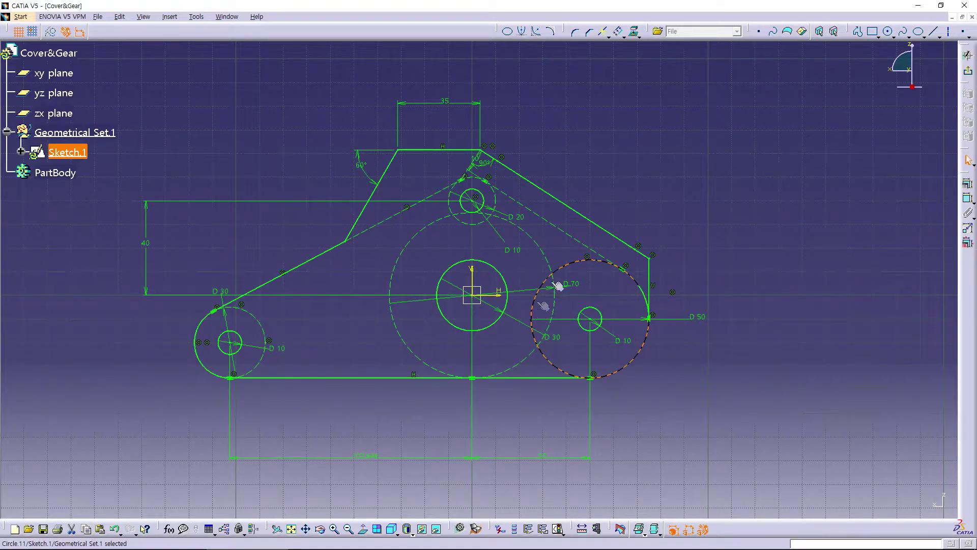
{"action": "left_click", "coordinate": [602, 31]}
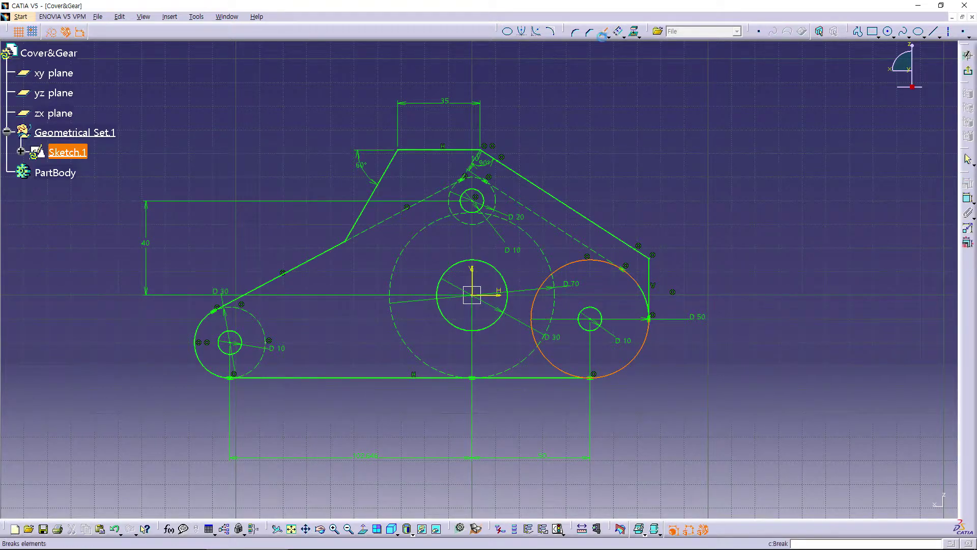
{"action": "left_click", "coordinate": [593, 377]}
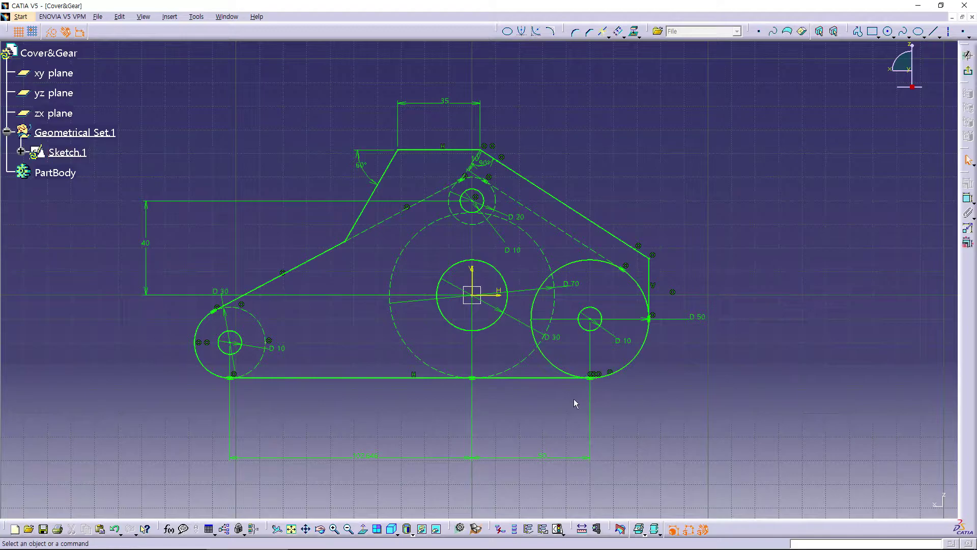
{"action": "left_click", "coordinate": [644, 301]}
{"action": "left_click", "coordinate": [50, 31]}
{"action": "middle_click_drag", "start_coordinate": [762, 275], "coordinate": [759, 304], "text": "ctrl"}
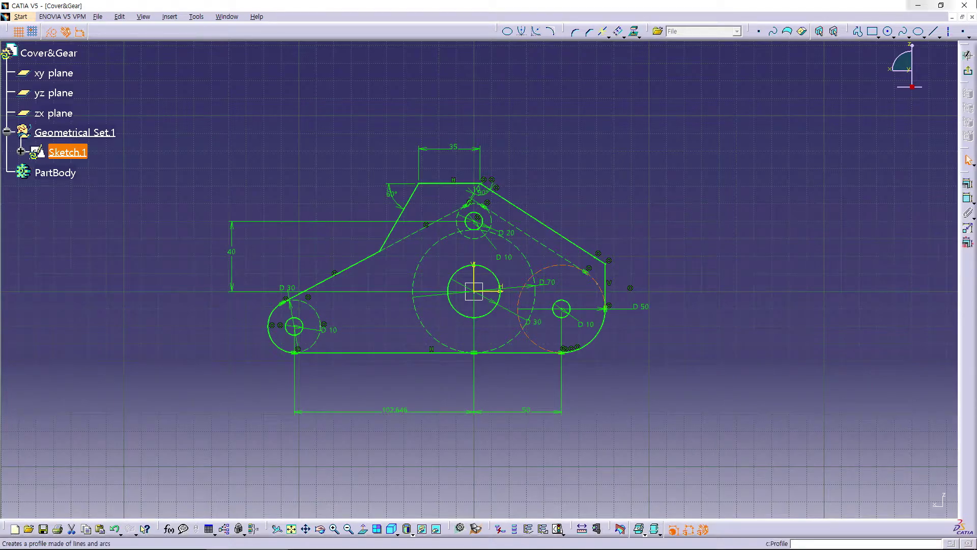
- Exit the sketch and start a Pad from its outline
{"action": "left_click", "coordinate": [968, 73]}
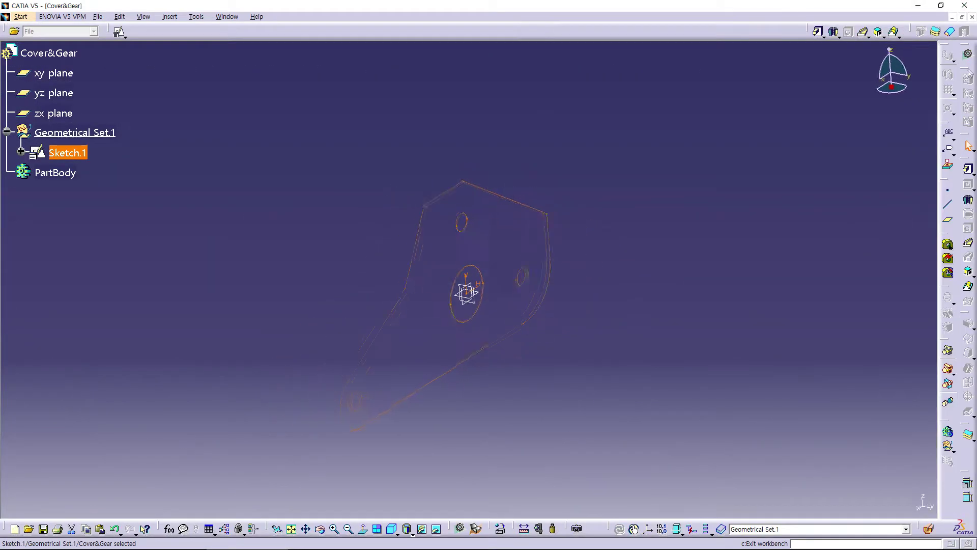
{"action": "mouse_move", "coordinate": [300, 198]}
{"action": "middle_mouse_down"}
{"action": "mouse_move", "coordinate": [497, 272]}
{"action": "mouse_move", "coordinate": [384, 242]}
{"action": "mouse_move", "coordinate": [264, 233]}
{"action": "mouse_move", "coordinate": [295, 234]}
{"action": "middle_mouse_up"}
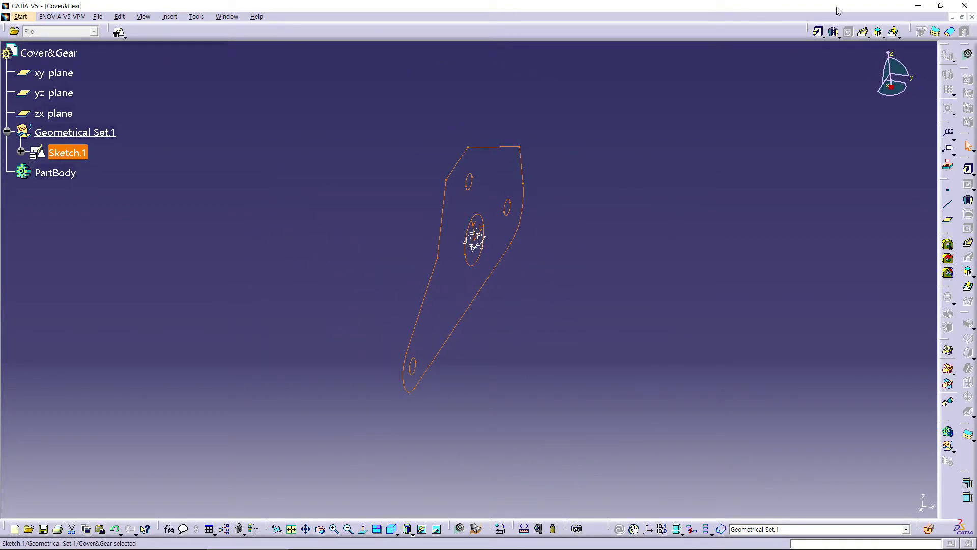
{"action": "left_click", "coordinate": [822, 33]}
{"action": "left_click", "coordinate": [818, 32]}
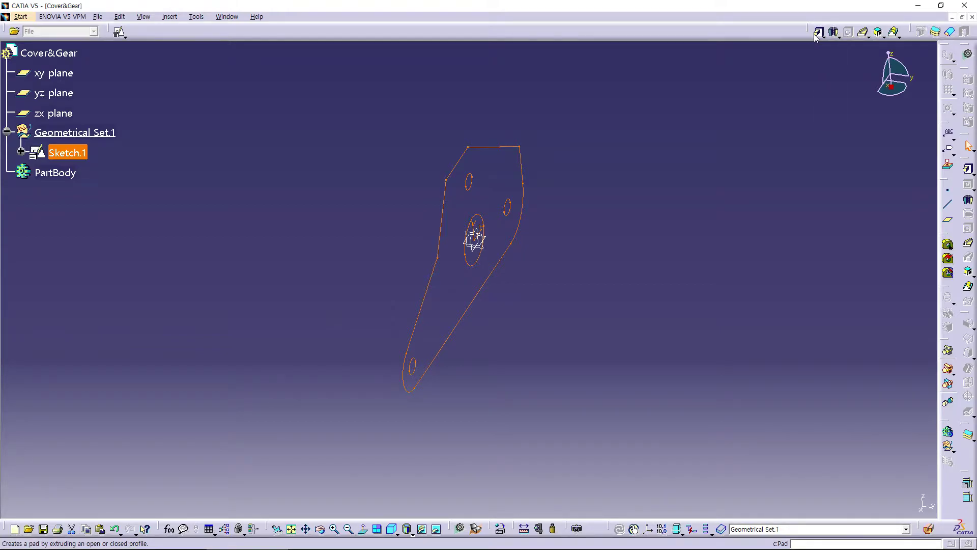
{"action": "left_click", "coordinate": [585, 305]}
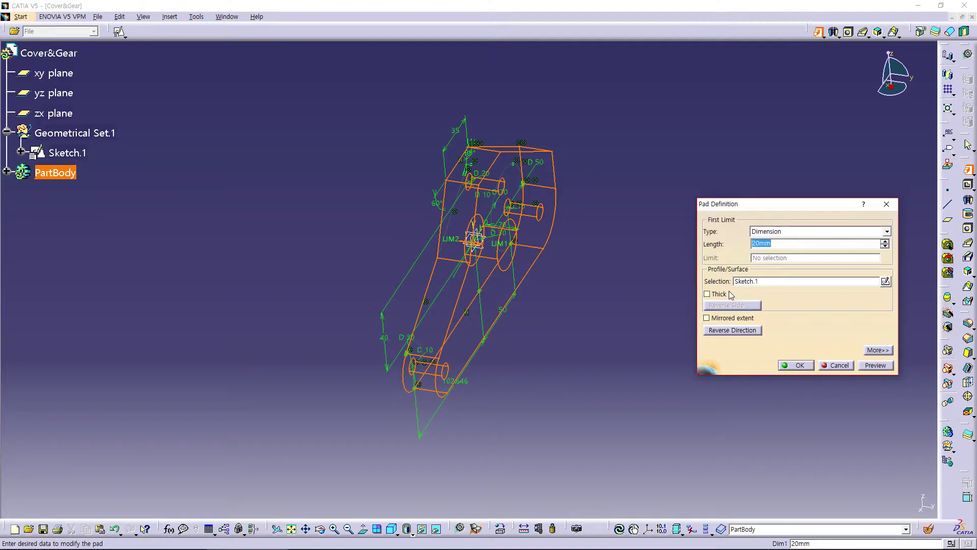
- Pad the outline with a 25 mm first limit and -23 mm second limit
{"action": "left_click", "coordinate": [706, 297]}
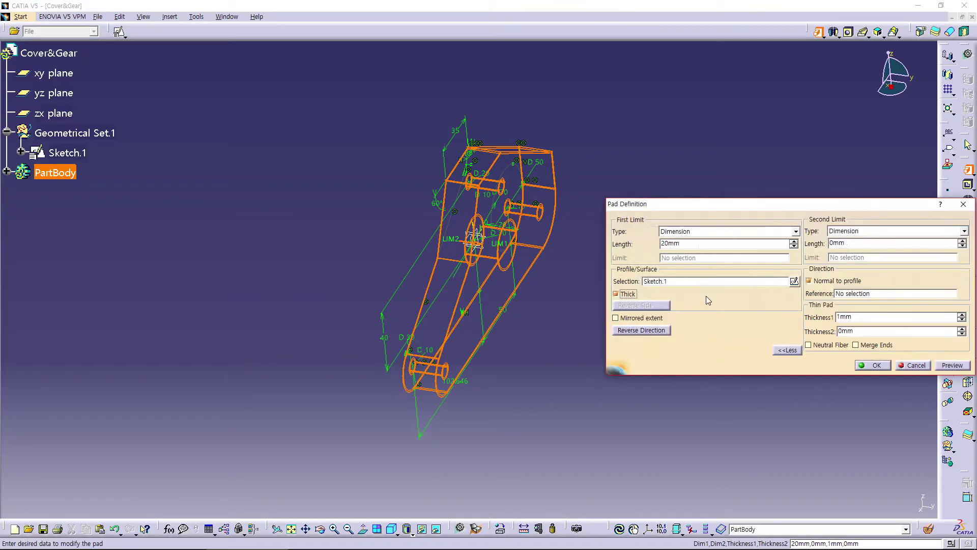
{"action": "left_click", "coordinate": [615, 294]}
{"action": "left_click", "coordinate": [692, 247]}
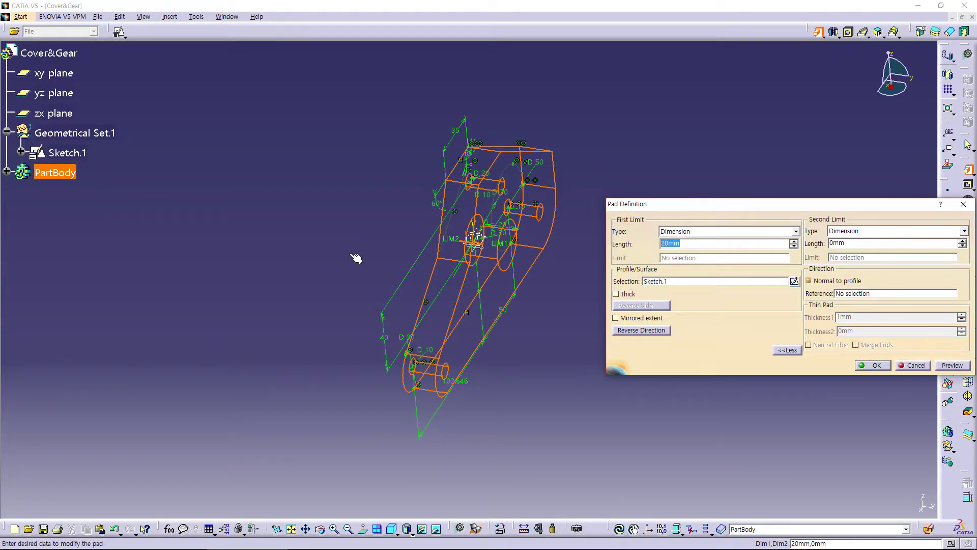
{"action": "type", "text": "25"}
{"action": "key", "text": "Return"}
{"action": "left_click", "coordinate": [880, 243]}
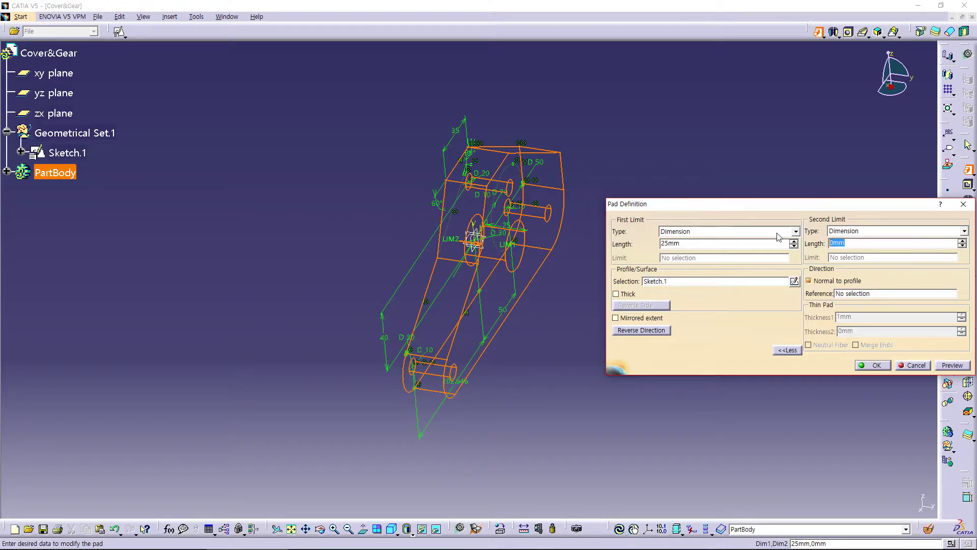
{"action": "type", "text": "-23"}
{"action": "left_click", "coordinate": [868, 366]}
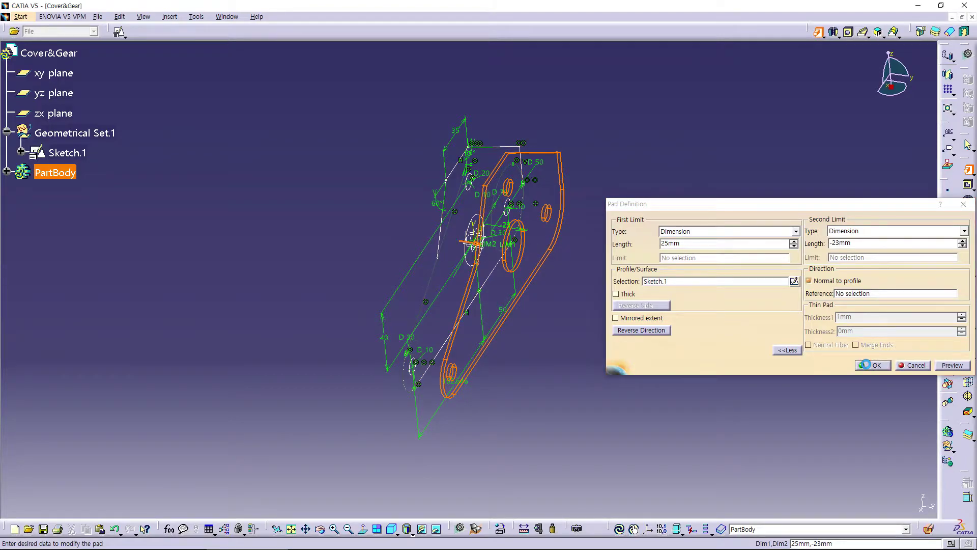
- Orbit the new plate face-on and select its corner edge
{"action": "left_click", "coordinate": [289, 269]}
{"action": "mouse_move", "coordinate": [323, 292]}
{"action": "middle_mouse_down"}
{"action": "mouse_move", "coordinate": [407, 307]}
{"action": "mouse_move", "coordinate": [368, 298]}
{"action": "middle_mouse_up"}
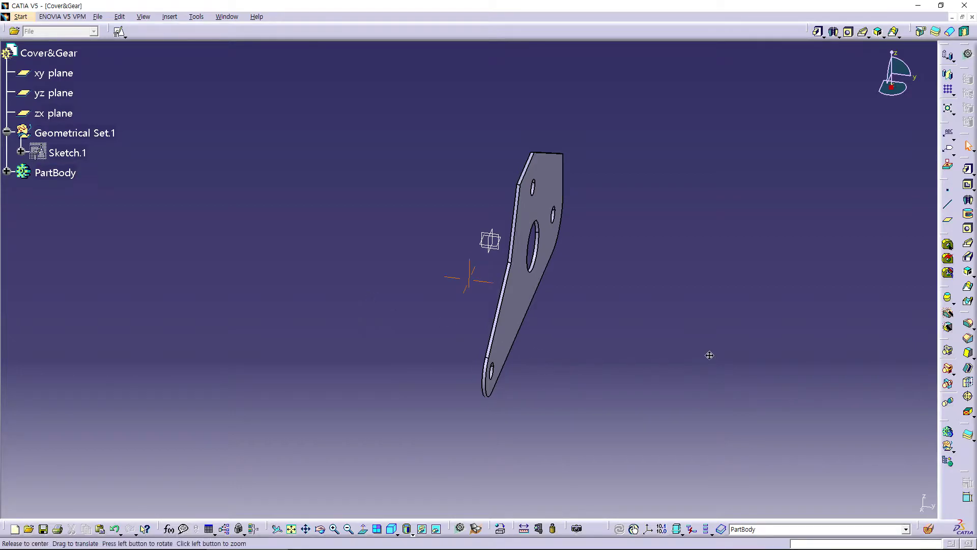
{"action": "mouse_move", "coordinate": [533, 354]}
{"action": "middle_mouse_down", "text": "ctrl"}
{"action": "mouse_move", "coordinate": [651, 358]}
{"action": "mouse_move", "coordinate": [395, 131]}
{"action": "mouse_move", "coordinate": [497, 367]}
{"action": "mouse_move", "coordinate": [511, 331]}
{"action": "mouse_move", "coordinate": [524, 371]}
{"action": "middle_mouse_up", "text": "ctrl"}
{"action": "left_click", "coordinate": [526, 376]}
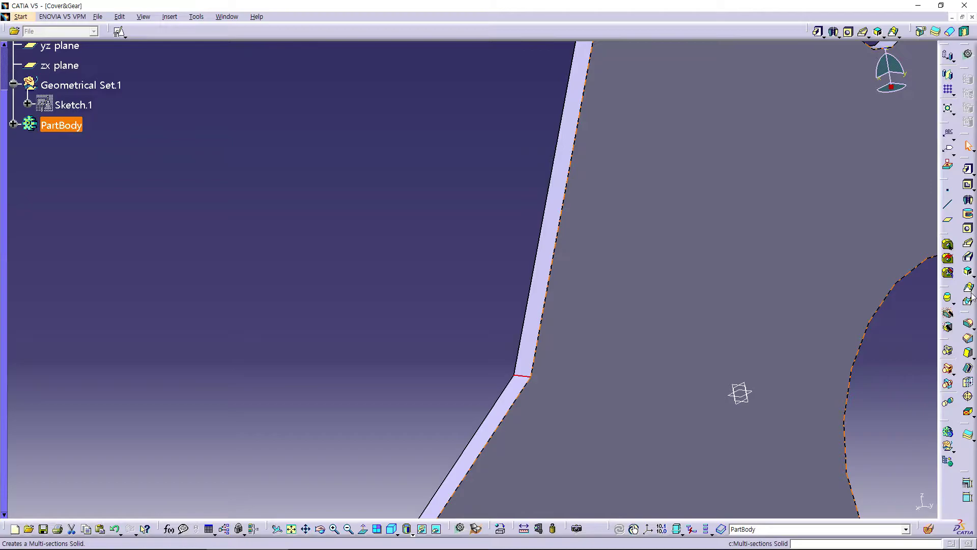
- Round the selected corner edge with a 50 mm fillet
{"action": "left_click", "coordinate": [969, 324]}
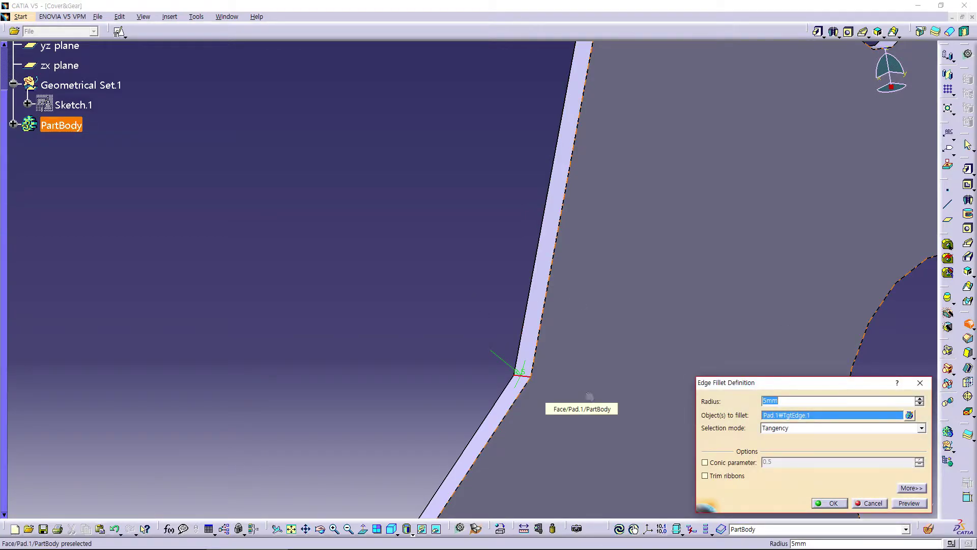
{"action": "type", "text": "50"}
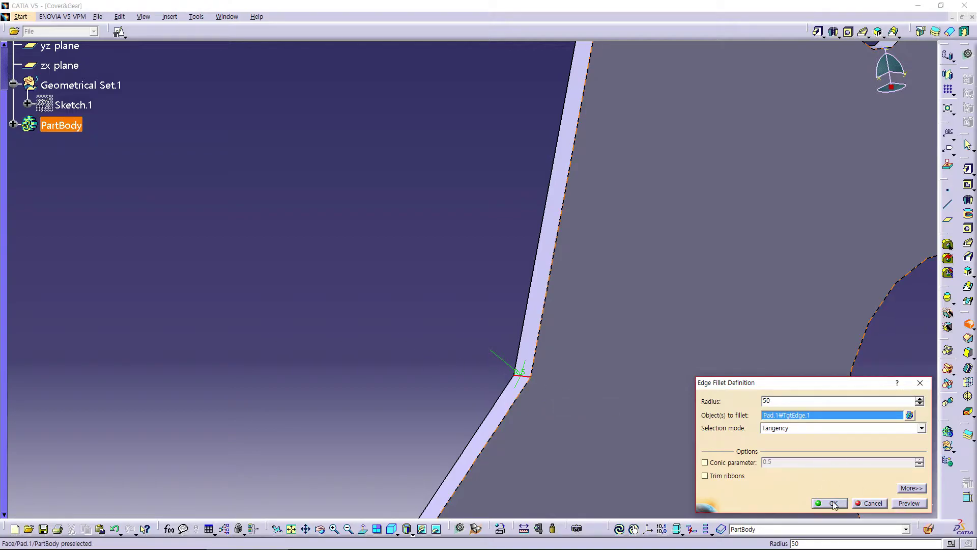
{"action": "key", "text": "Return"}
- Orbit the plate and select Pad.1 for a rectangular pattern
{"action": "mouse_move", "coordinate": [465, 277]}
{"action": "middle_mouse_down"}
{"action": "mouse_move", "coordinate": [600, 399]}
{"action": "mouse_move", "coordinate": [593, 424]}
{"action": "middle_mouse_up"}
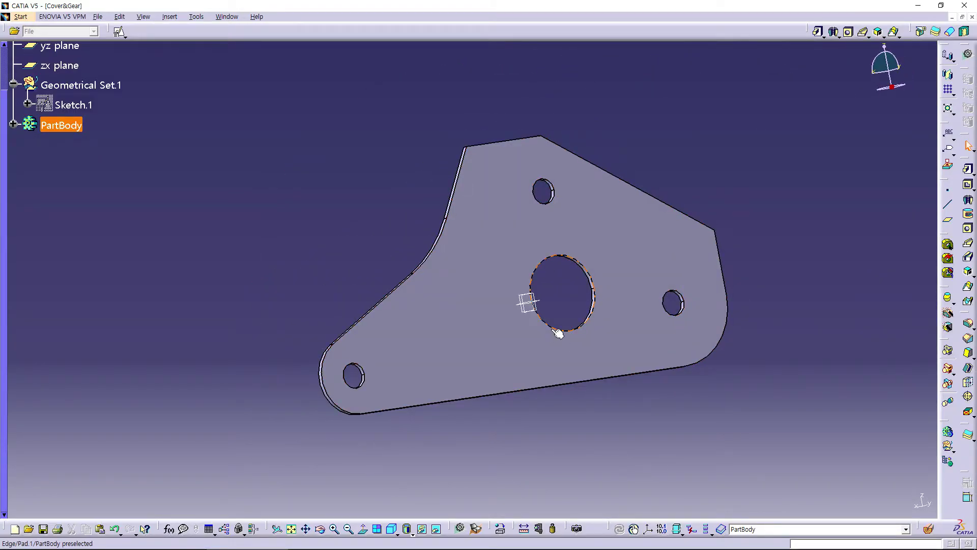
{"action": "middle_click_drag", "start_coordinate": [224, 229], "coordinate": [290, 240]}
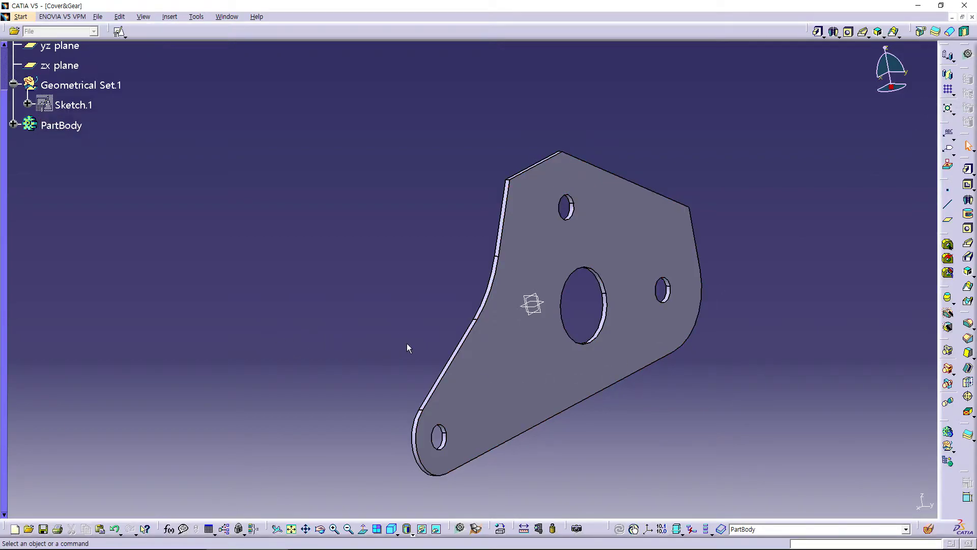
{"action": "middle_click_drag", "start_coordinate": [283, 313], "coordinate": [546, 286]}
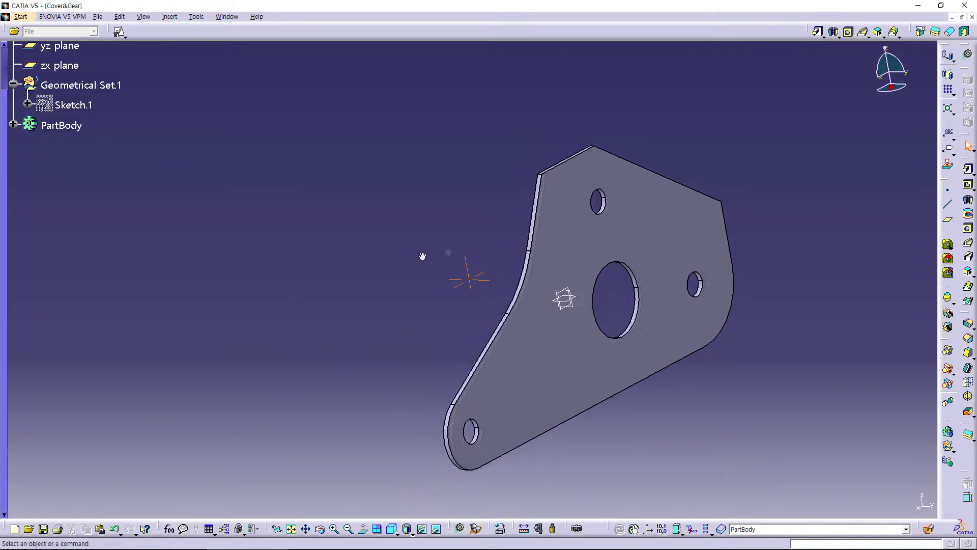
{"action": "left_click", "coordinate": [577, 273]}
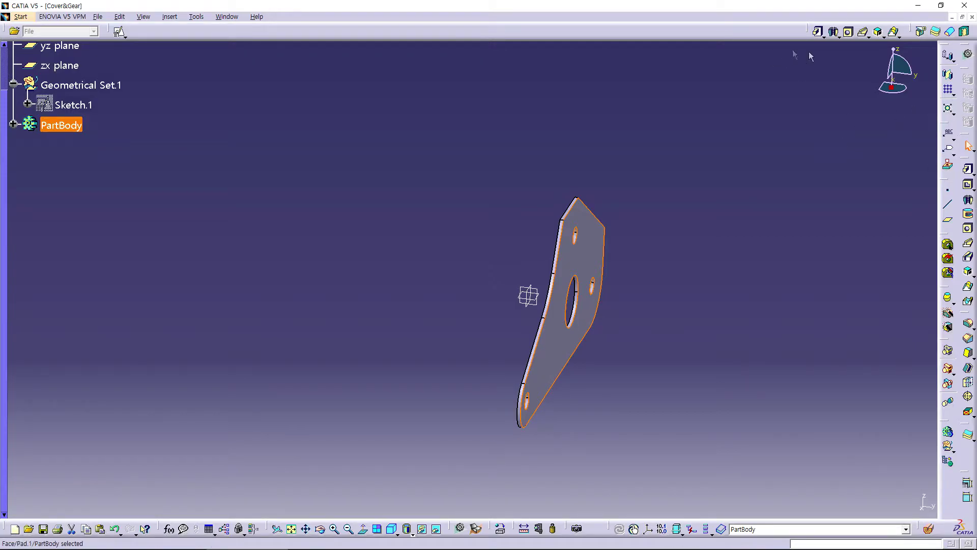
{"action": "left_click", "coordinate": [947, 90]}
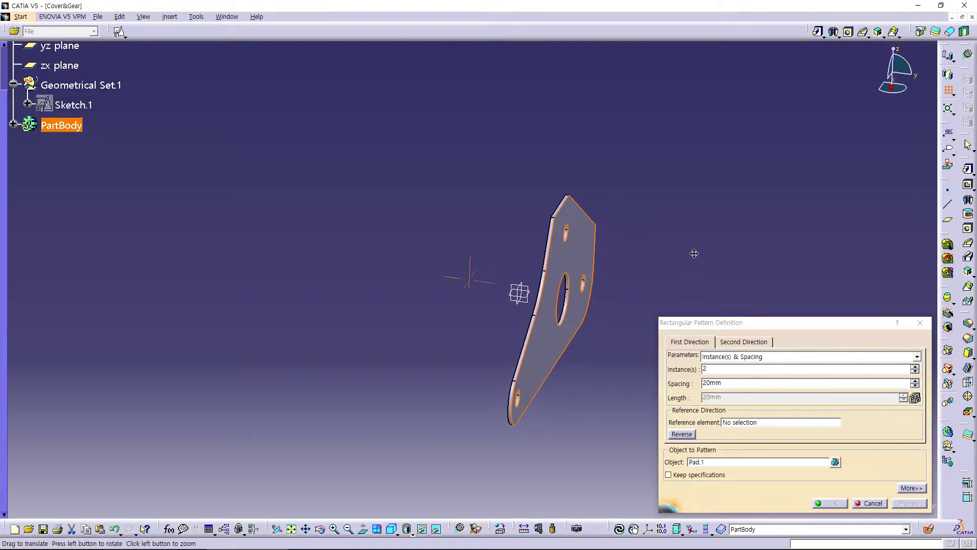
- Set the rectangular pattern spacing to 60 mm
{"action": "middle_click_drag", "start_coordinate": [712, 275], "coordinate": [616, 245]}
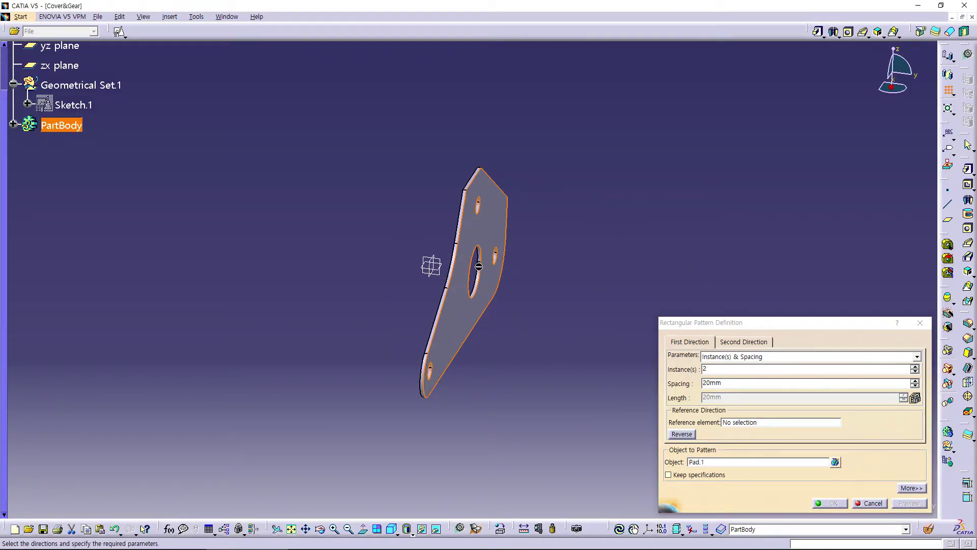
{"action": "middle_click_drag", "start_coordinate": [603, 281], "coordinate": [516, 327]}
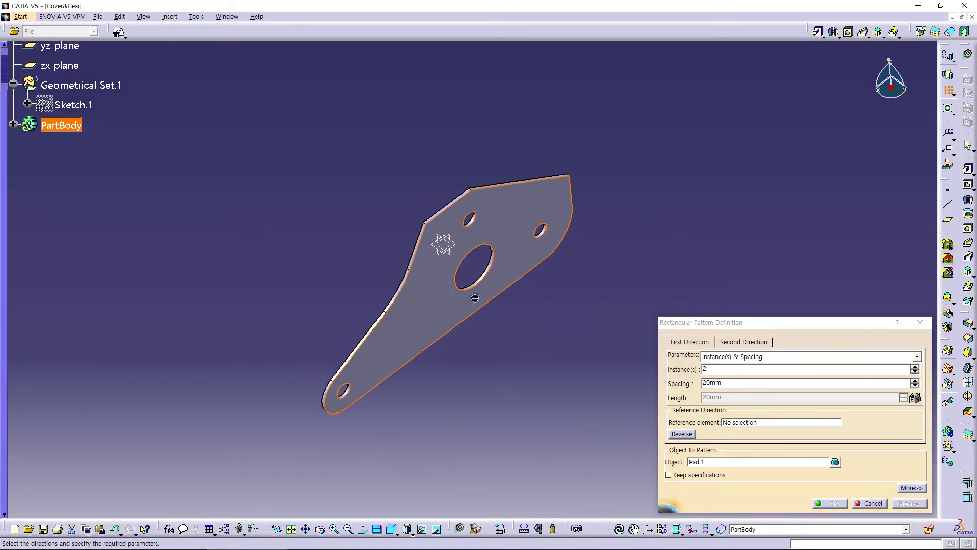
{"action": "double_click", "coordinate": [714, 382]}
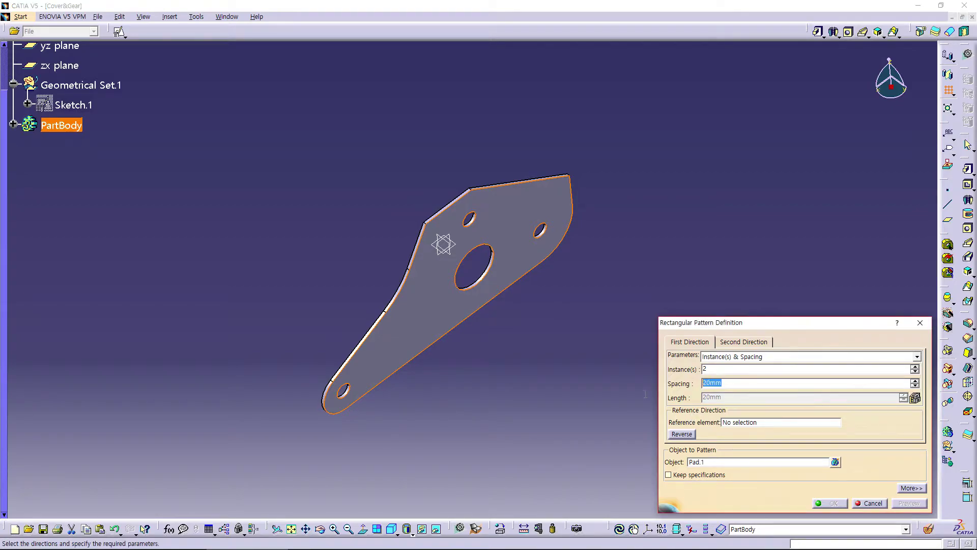
{"action": "type", "text": "60"}
{"action": "key", "text": "Return"}
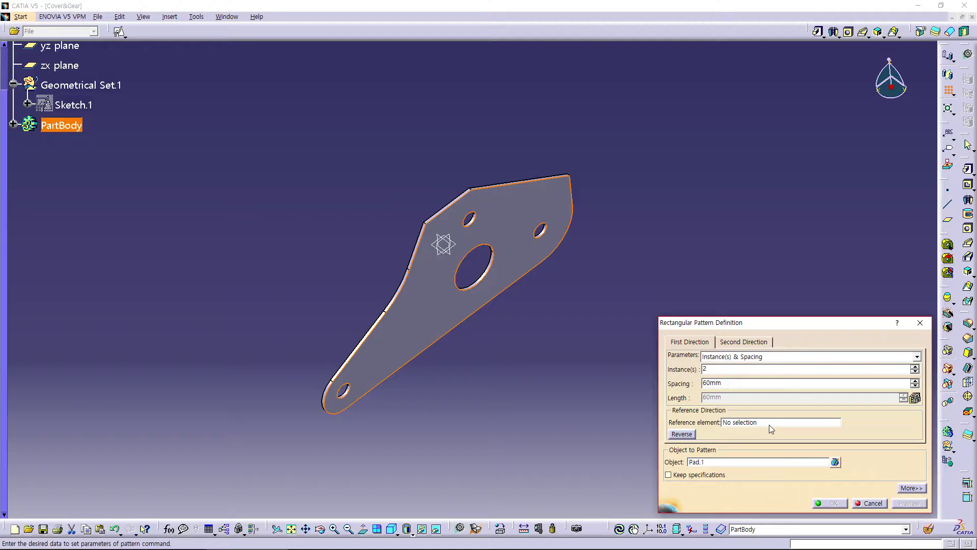
- Use the central hole's axis as pattern direction and confirm the second plate
{"action": "left_click", "coordinate": [769, 425]}
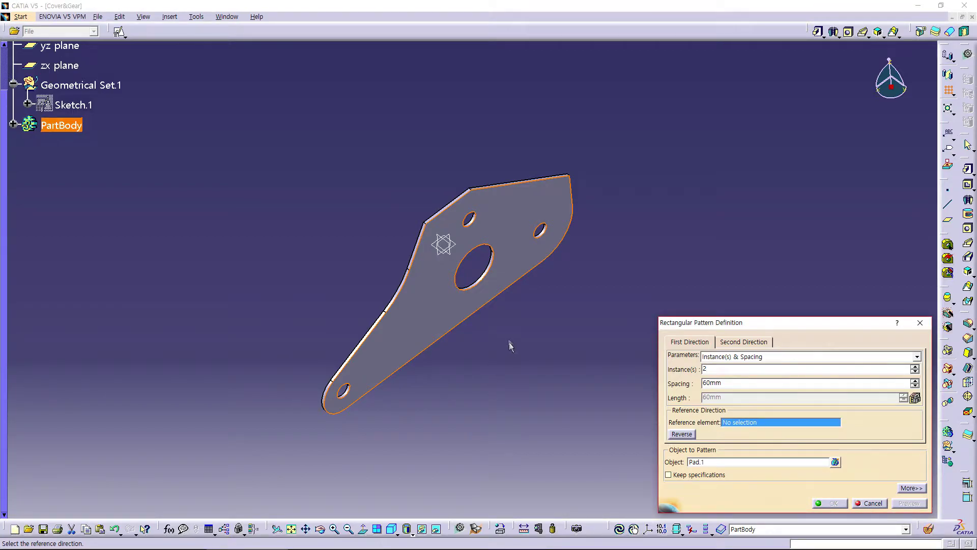
{"action": "mouse_move", "coordinate": [514, 398]}
{"action": "middle_mouse_down"}
{"action": "mouse_move", "coordinate": [535, 343]}
{"action": "mouse_move", "coordinate": [595, 358]}
{"action": "middle_mouse_up"}
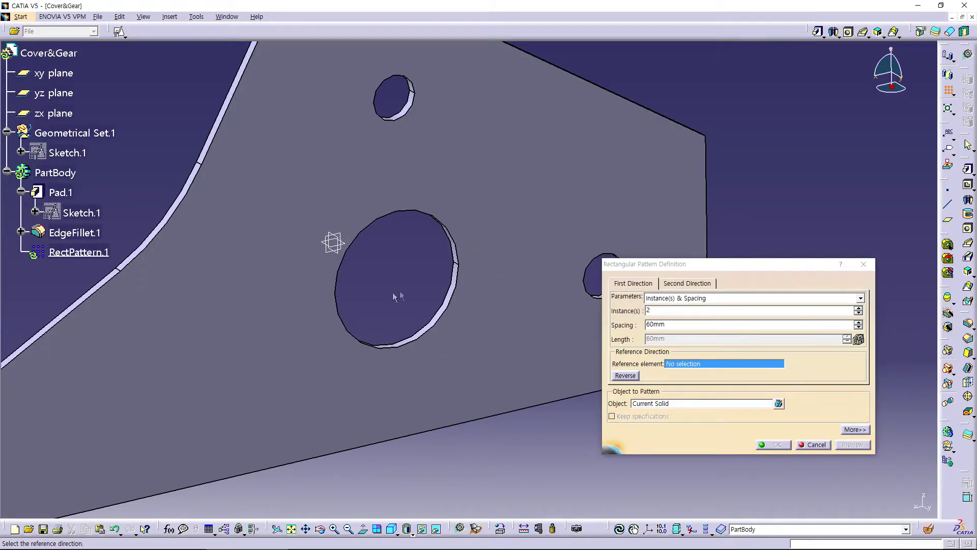
{"action": "left_click", "coordinate": [694, 366]}
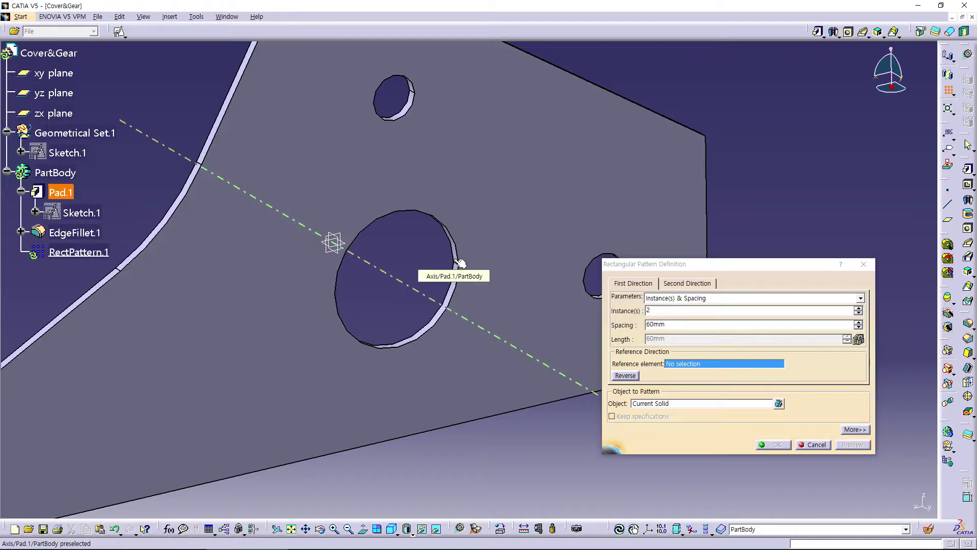
{"action": "left_click", "coordinate": [460, 263]}
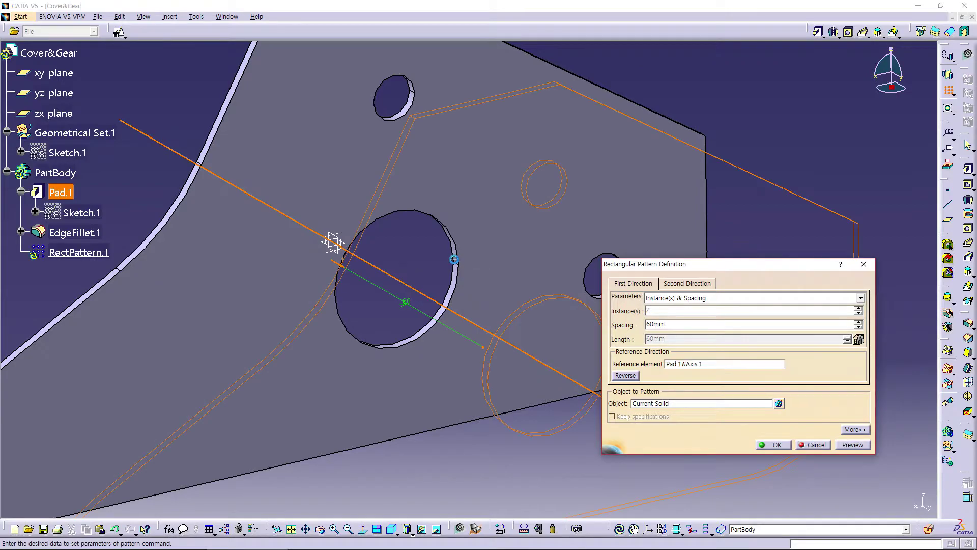
{"action": "mouse_move", "coordinate": [229, 273]}
{"action": "middle_mouse_down"}
{"action": "mouse_move", "coordinate": [389, 320]}
{"action": "mouse_move", "coordinate": [342, 328]}
{"action": "middle_mouse_up"}
{"action": "mouse_move", "coordinate": [360, 375]}
{"action": "middle_mouse_down"}
{"action": "mouse_move", "coordinate": [277, 367]}
{"action": "mouse_move", "coordinate": [320, 381]}
{"action": "mouse_move", "coordinate": [343, 334]}
{"action": "mouse_move", "coordinate": [375, 381]}
{"action": "mouse_move", "coordinate": [458, 398]}
{"action": "mouse_move", "coordinate": [338, 382]}
{"action": "mouse_move", "coordinate": [322, 400]}
{"action": "middle_mouse_up"}
{"action": "middle_click_drag", "start_coordinate": [399, 416], "coordinate": [433, 420]}
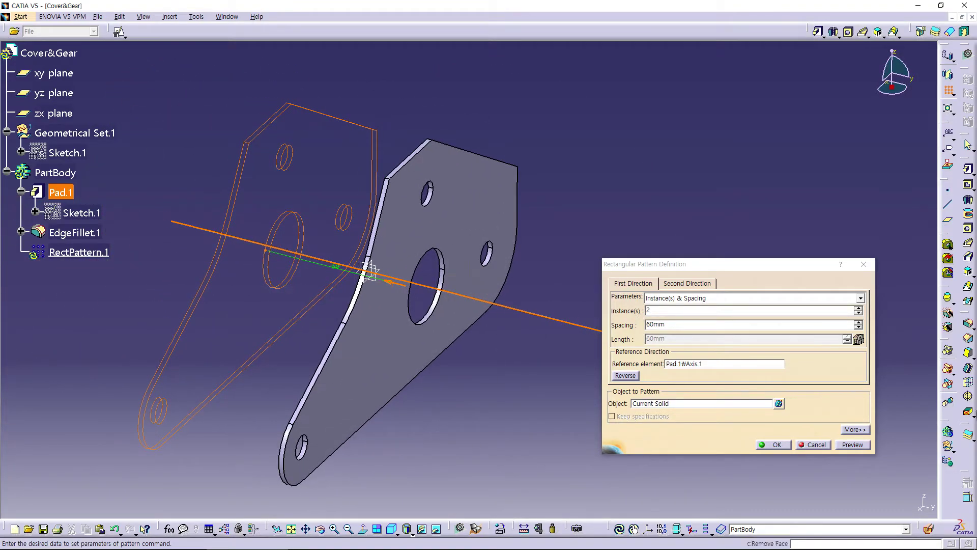
{"action": "left_click", "coordinate": [771, 446]}
{"action": "mouse_move", "coordinate": [575, 368]}
{"action": "middle_mouse_down"}
{"action": "mouse_move", "coordinate": [513, 390]}
{"action": "mouse_move", "coordinate": [621, 394]}
{"action": "mouse_move", "coordinate": [503, 381]}
{"action": "middle_mouse_up"}
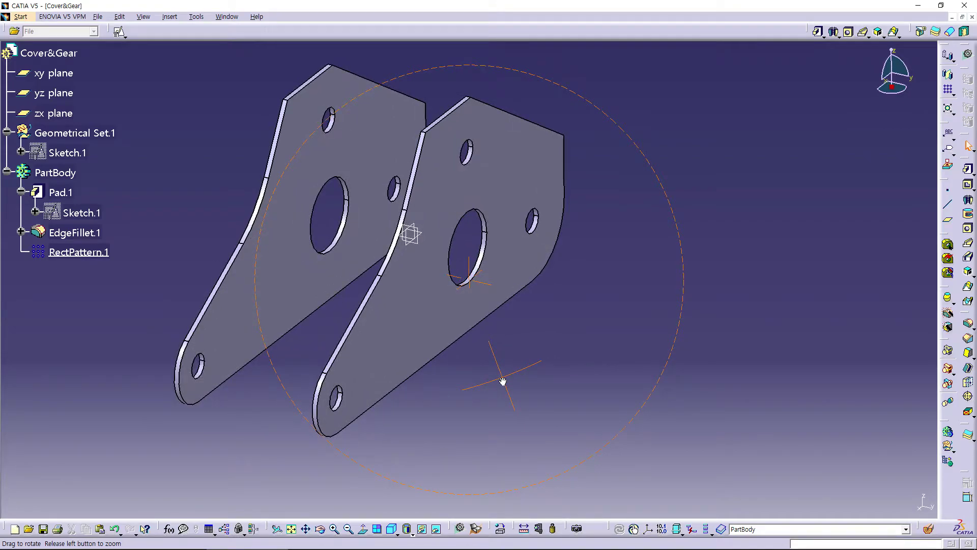
- Start a positioned sketch on the left plate's outer face
{"action": "left_click", "coordinate": [307, 148]}
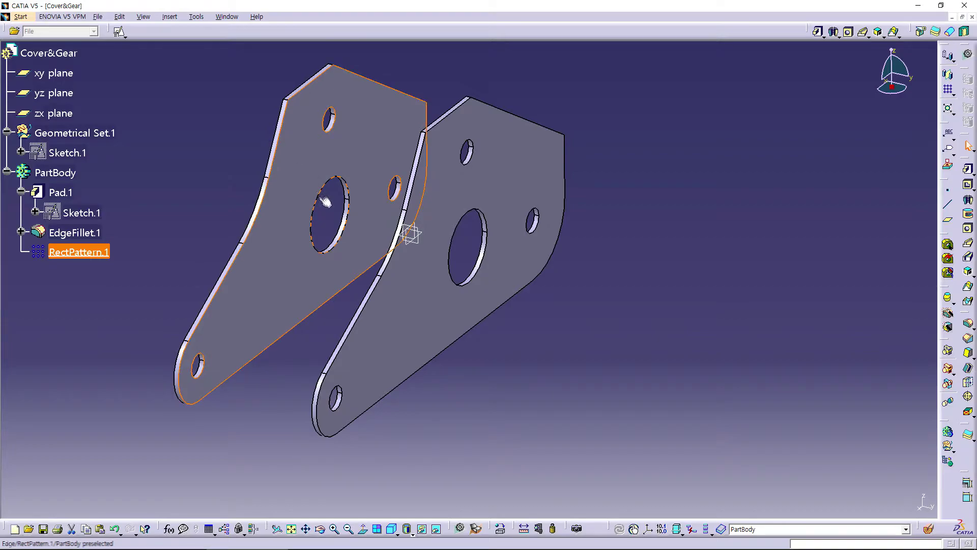
{"action": "left_click", "coordinate": [118, 33]}
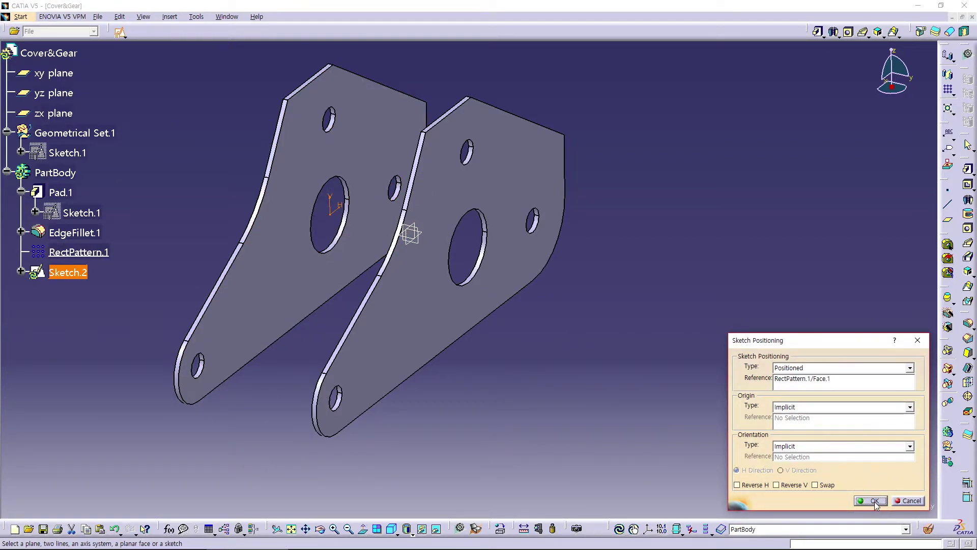
{"action": "left_click", "coordinate": [872, 501]}
- Project the plate's two top edges into Sketch.2 and exit the sketch
{"action": "mouse_move", "coordinate": [480, 273]}
{"action": "middle_mouse_down"}
{"action": "mouse_move", "coordinate": [417, 332]}
{"action": "mouse_move", "coordinate": [404, 371]}
{"action": "middle_mouse_up"}
{"action": "mouse_move", "coordinate": [534, 163]}
{"action": "middle_mouse_down"}
{"action": "mouse_move", "coordinate": [494, 253]}
{"action": "mouse_move", "coordinate": [534, 289]}
{"action": "middle_mouse_up"}
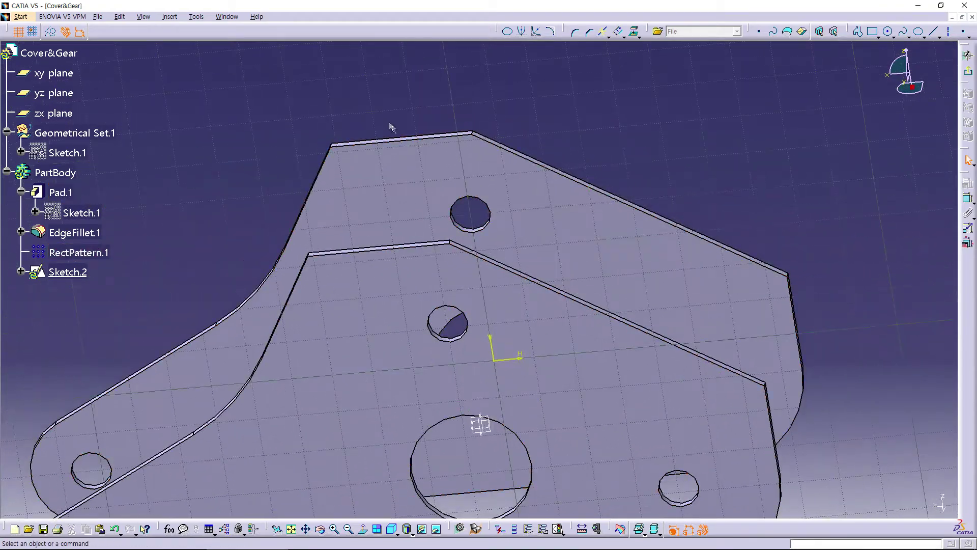
{"action": "left_click", "coordinate": [553, 170], "text": "ctrl"}
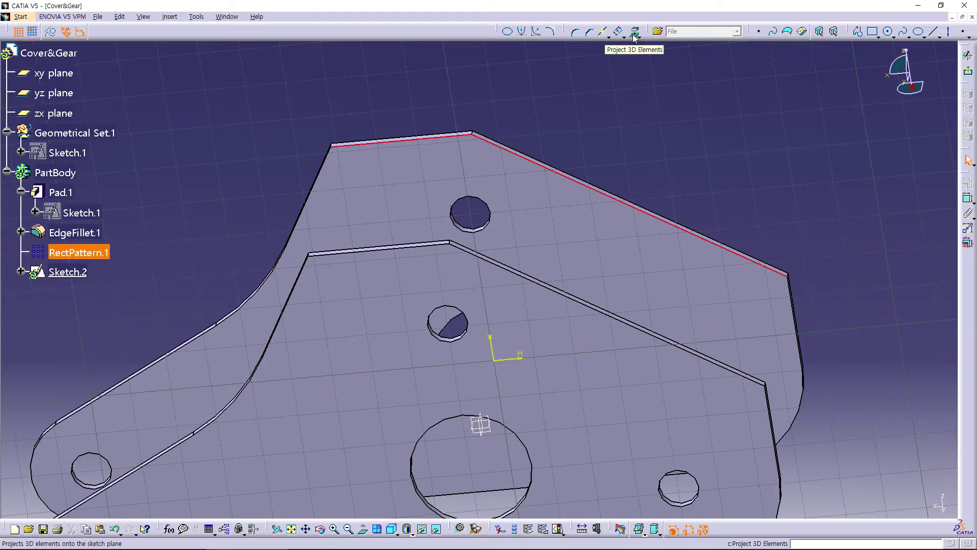
{"action": "left_click", "coordinate": [635, 37]}
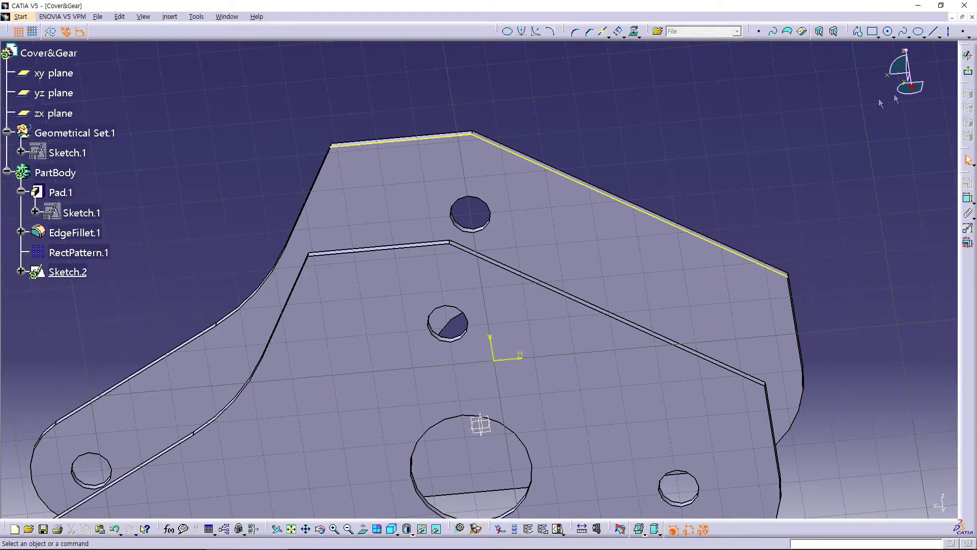
{"action": "left_click", "coordinate": [968, 75]}
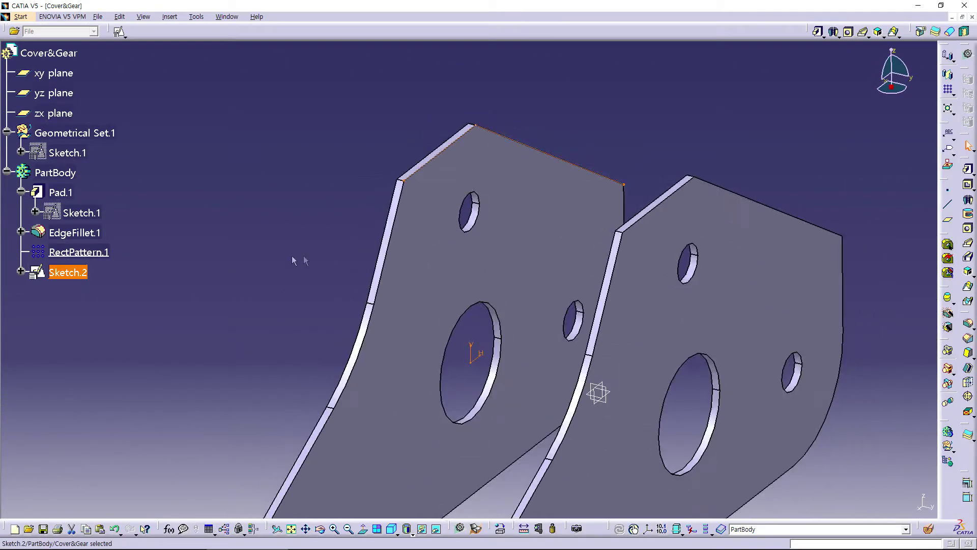
- Pad Sketch.2 up to next as a 2 mm thick pad bridging the plates
{"action": "left_click", "coordinate": [817, 34]}
{"action": "left_click", "coordinate": [548, 301]}
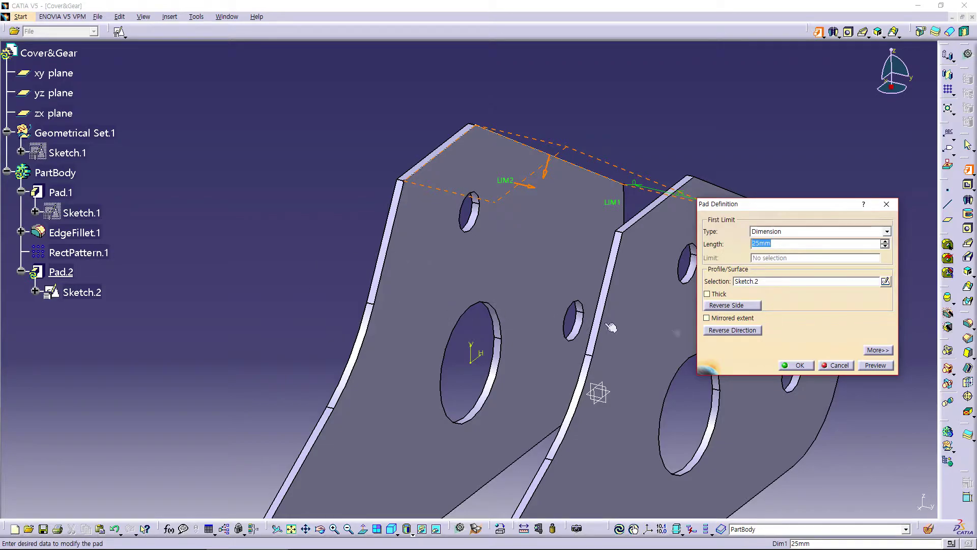
{"action": "left_click", "coordinate": [784, 232]}
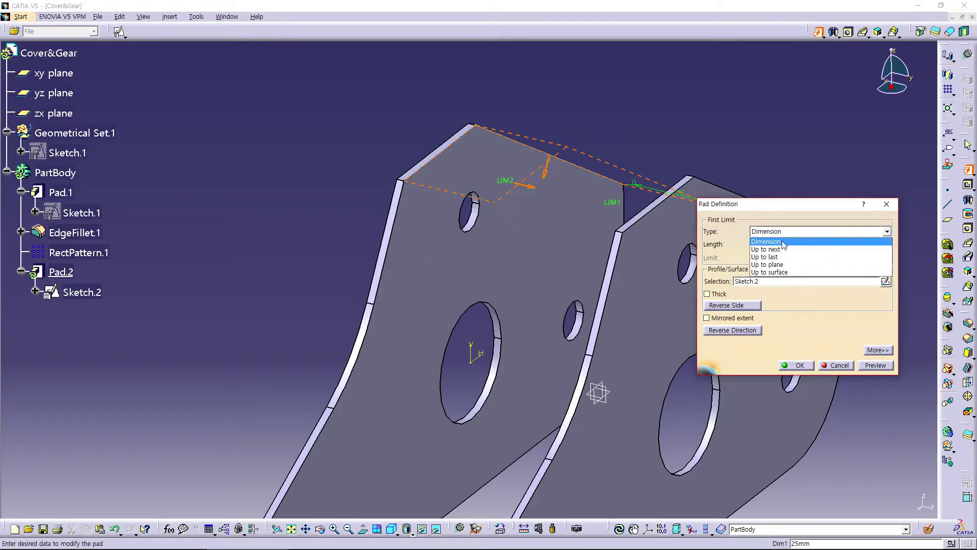
{"action": "left_click", "coordinate": [786, 249]}
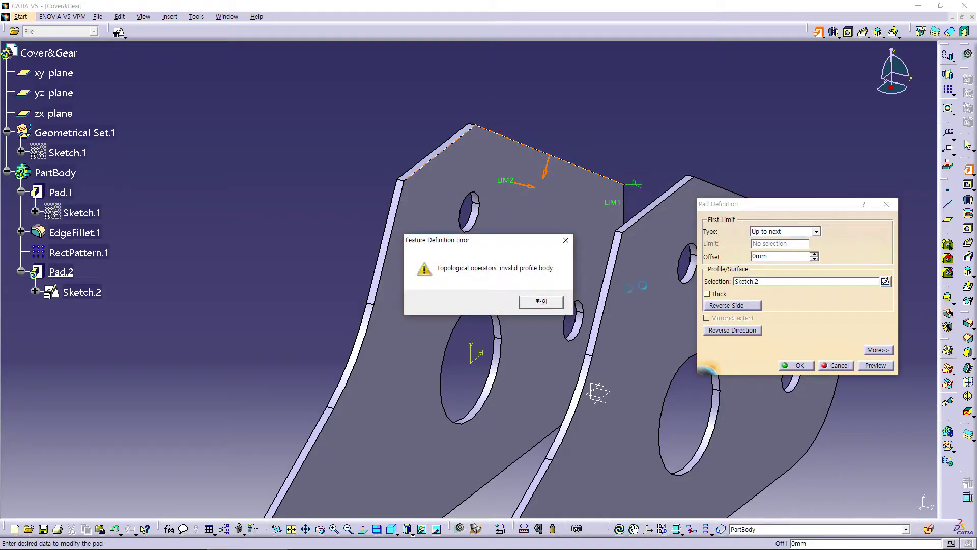
{"action": "left_click", "coordinate": [541, 302]}
{"action": "left_click", "coordinate": [707, 294]}
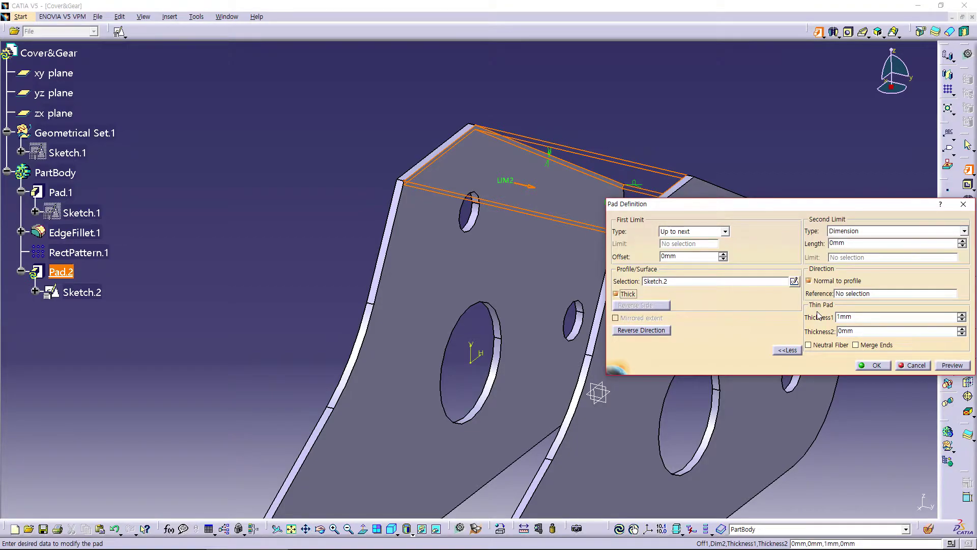
{"action": "double_click", "coordinate": [844, 316]}
{"action": "type", "text": "2"}
{"action": "left_click", "coordinate": [873, 365]}
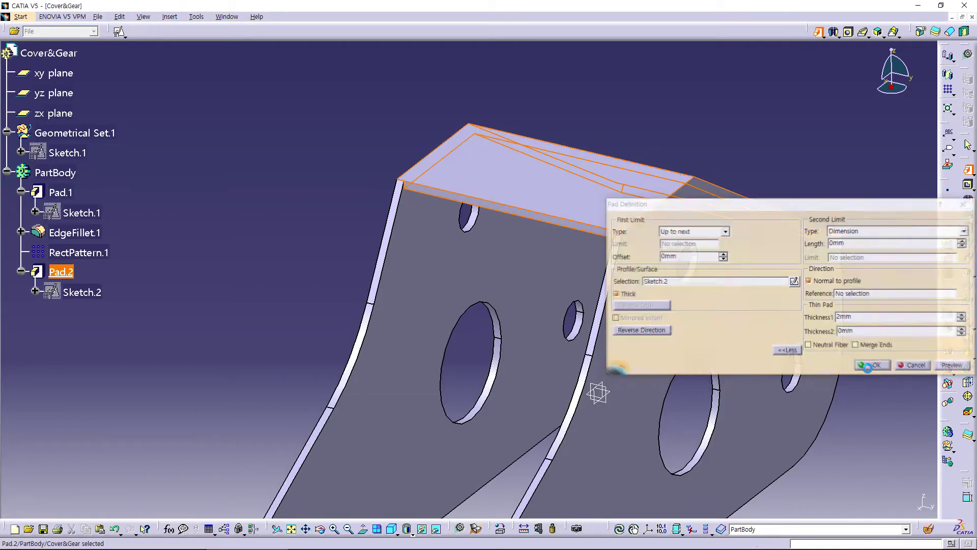
{"action": "mouse_move", "coordinate": [487, 408]}
{"action": "middle_mouse_down"}
{"action": "mouse_move", "coordinate": [425, 368]}
{"action": "mouse_move", "coordinate": [466, 341]}
{"action": "middle_mouse_up"}
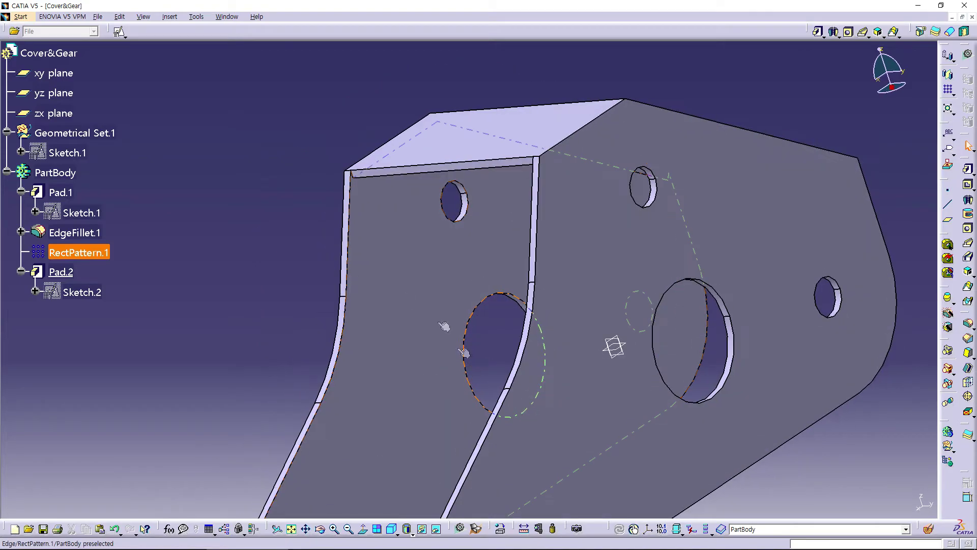
- Review Pad.1 unchanged, then insert Body.2 as the in-work body
{"action": "double_click", "coordinate": [489, 143]}
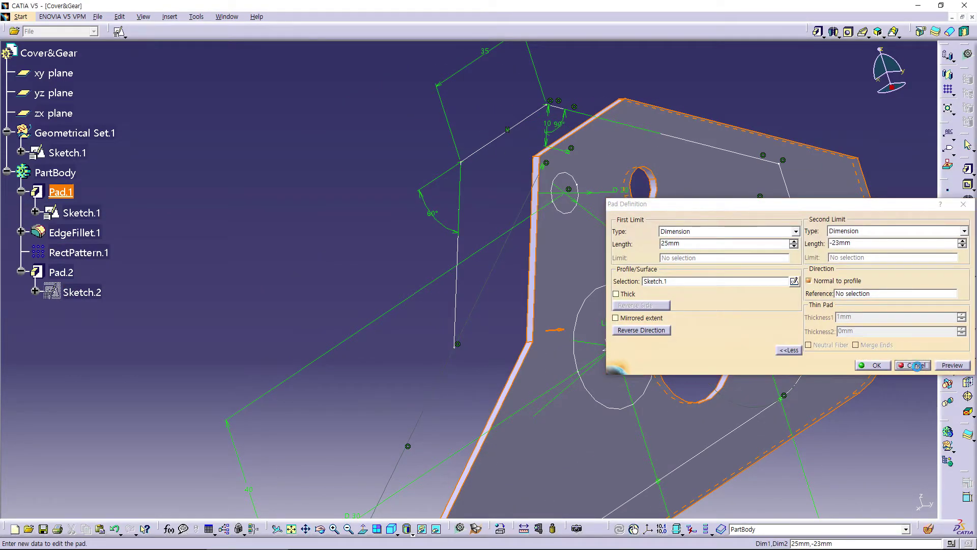
{"action": "left_click", "coordinate": [914, 365]}
{"action": "mouse_move", "coordinate": [283, 274]}
{"action": "middle_mouse_down"}
{"action": "mouse_move", "coordinate": [293, 389]}
{"action": "mouse_move", "coordinate": [659, 354]}
{"action": "mouse_move", "coordinate": [691, 329]}
{"action": "mouse_move", "coordinate": [626, 388]}
{"action": "middle_mouse_up"}
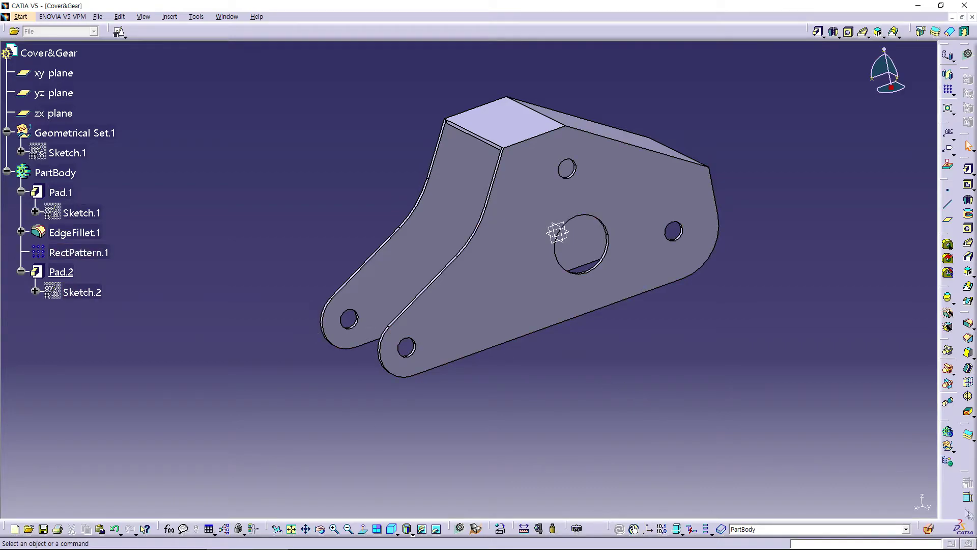
{"action": "left_click", "coordinate": [948, 433]}
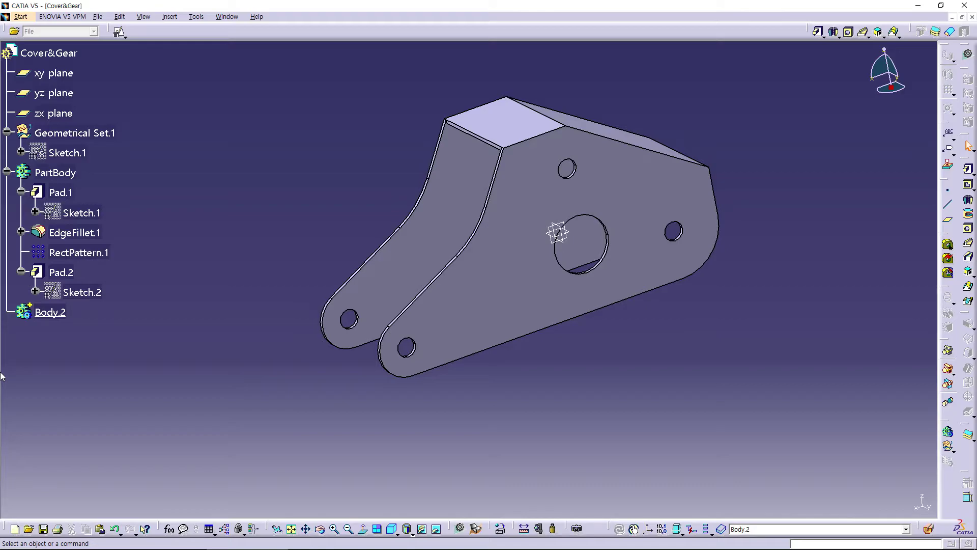
- Start a positioned sketch on the plate's outer face
{"action": "left_click", "coordinate": [77, 253]}
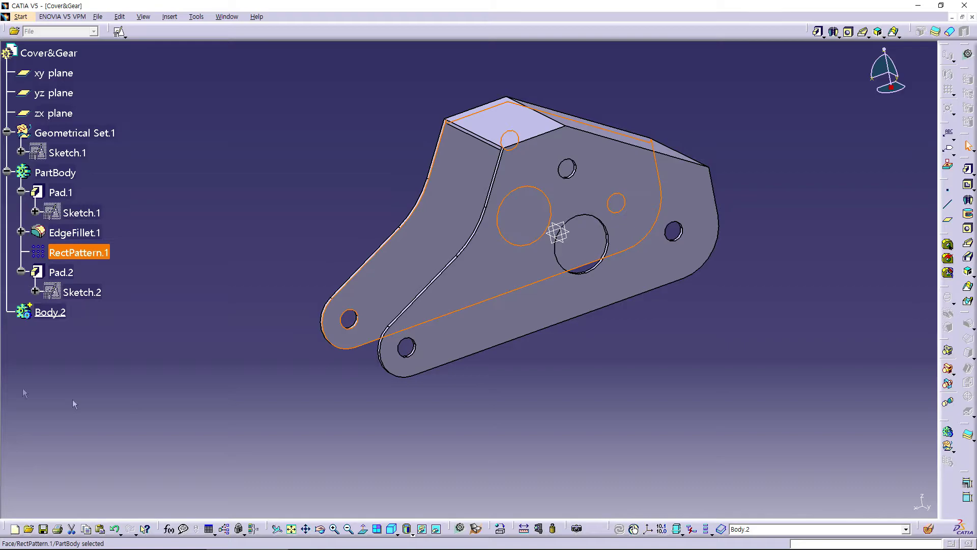
{"action": "left_click", "coordinate": [119, 31]}
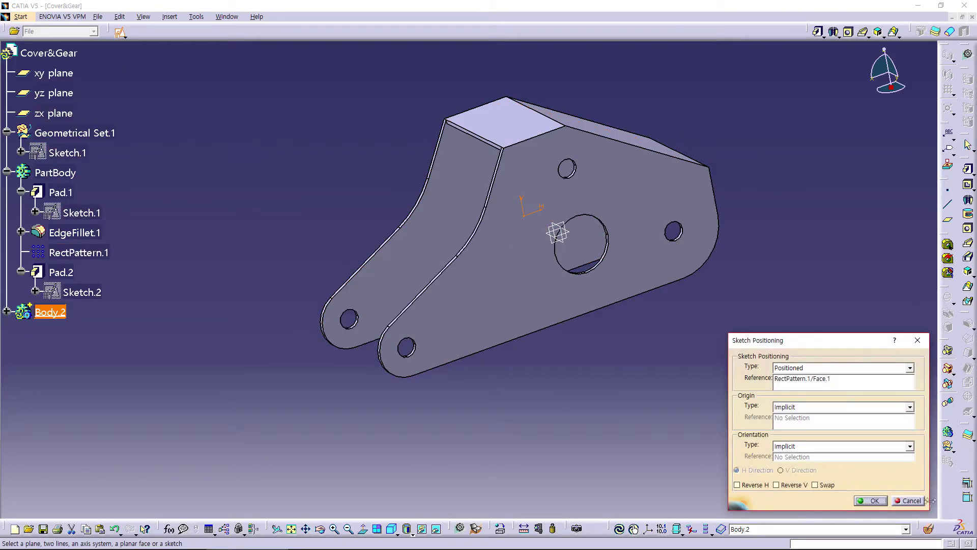
{"action": "left_click", "coordinate": [872, 501]}
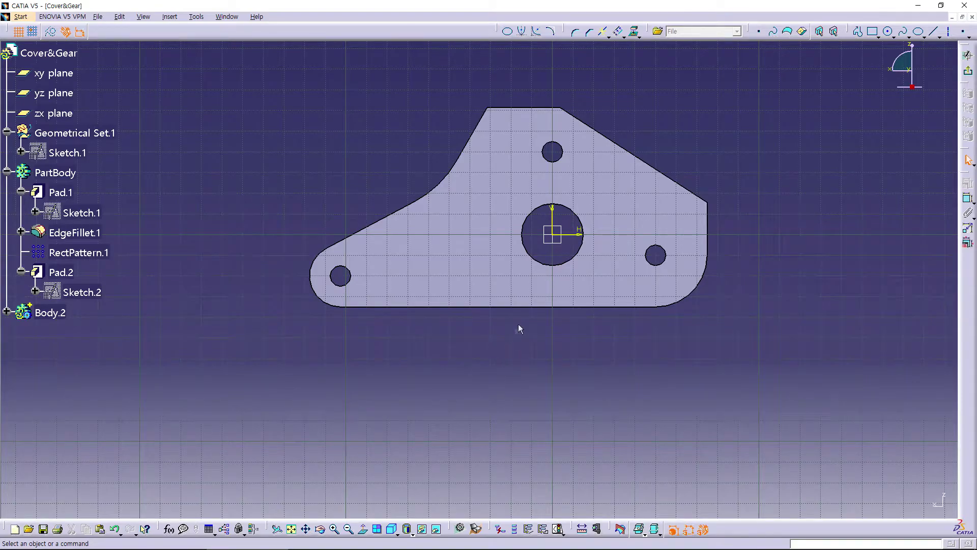
- Project the upper, central, right and left hole outlines into the sketch
{"action": "left_click", "coordinate": [563, 158]}
{"action": "left_click", "coordinate": [574, 258]}
{"action": "left_click", "coordinate": [664, 267]}
{"action": "left_click", "coordinate": [345, 284]}
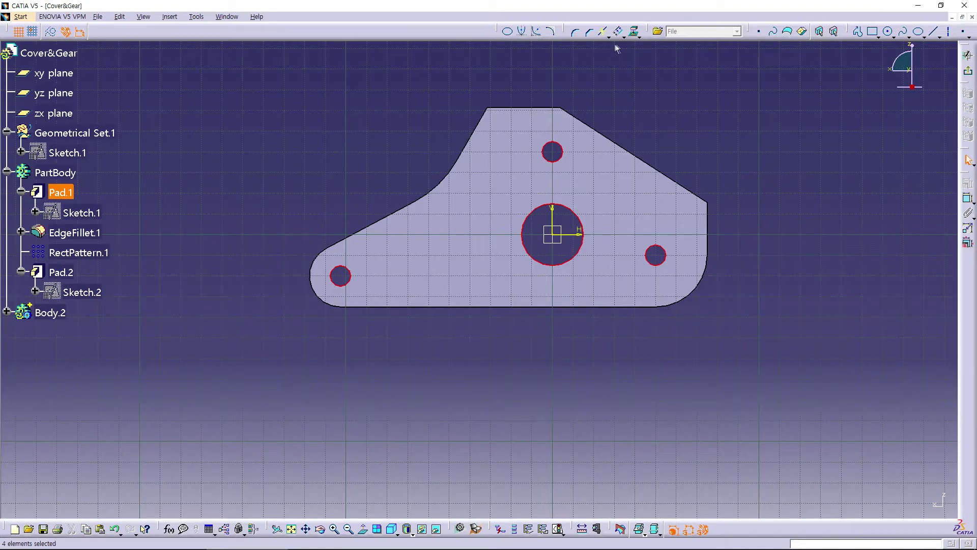
{"action": "left_click", "coordinate": [635, 34]}
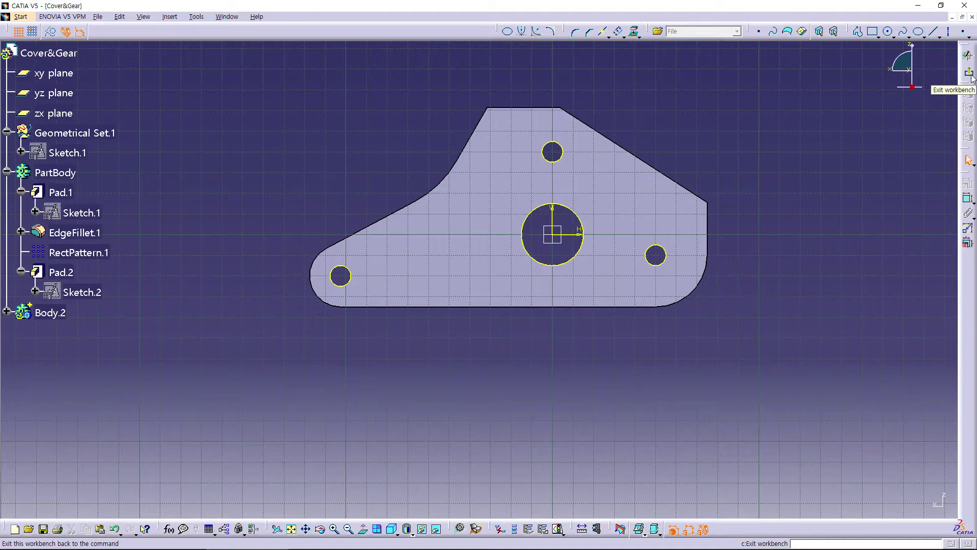
- Pad Sketch.3 without Thick: 60 mm first limit, 2 mm second limit
{"action": "left_click", "coordinate": [969, 74]}
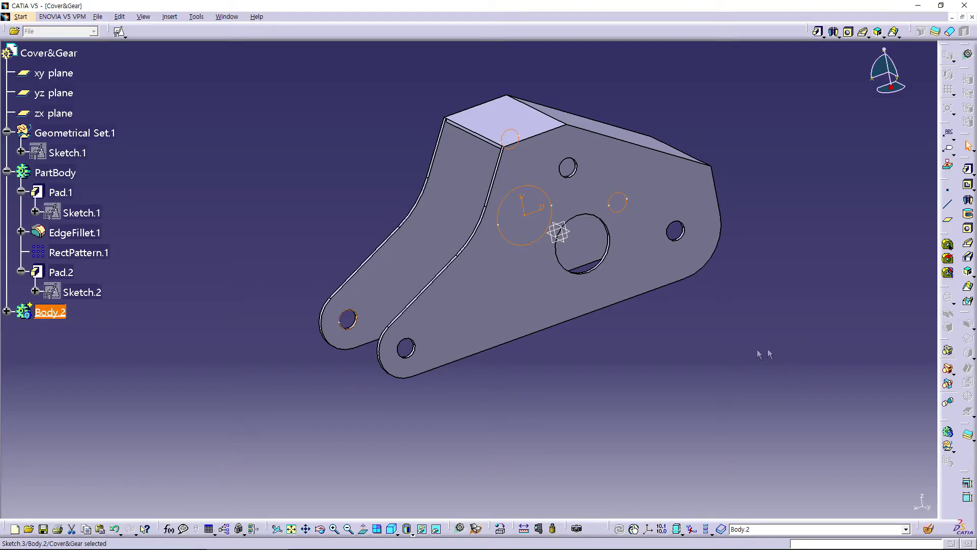
{"action": "left_click", "coordinate": [818, 33]}
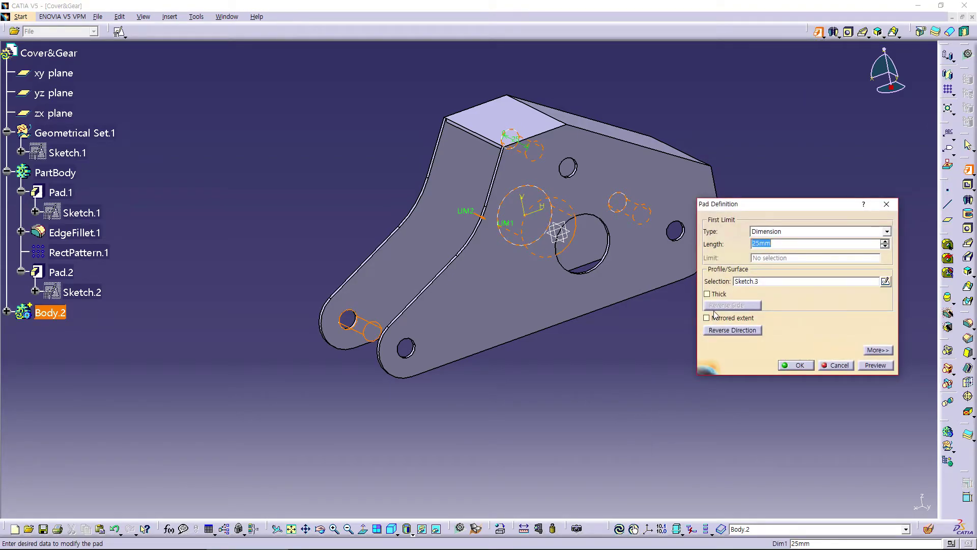
{"action": "left_click", "coordinate": [707, 294]}
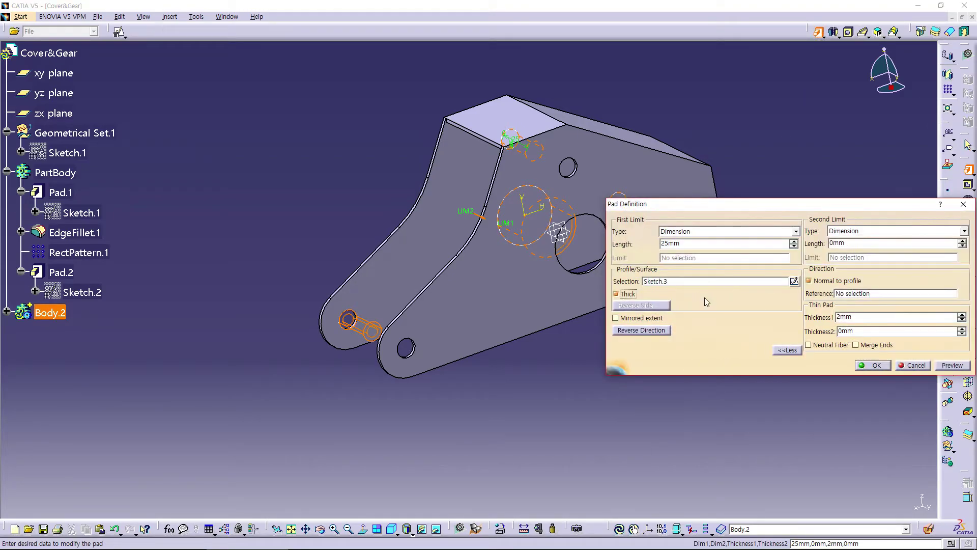
{"action": "left_click", "coordinate": [628, 294]}
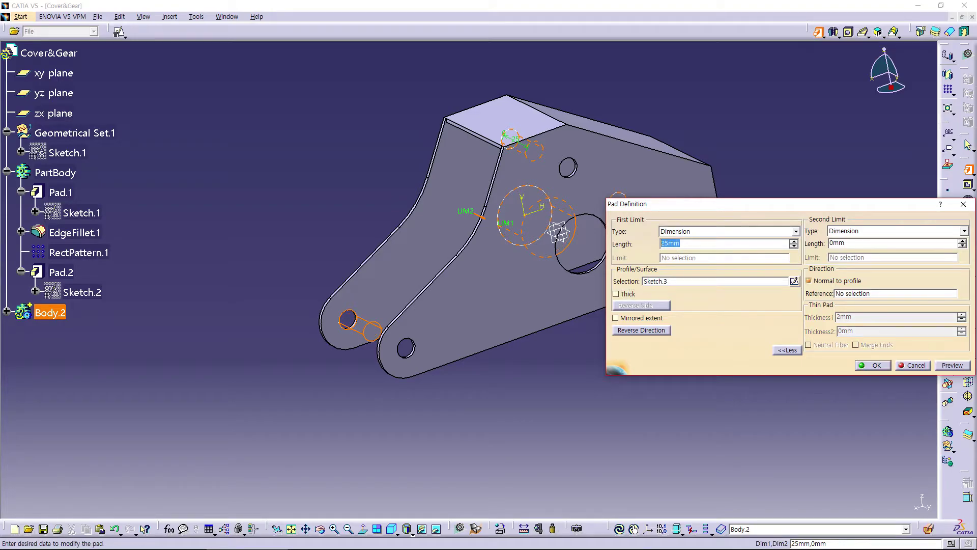
{"action": "type", "text": "60"}
{"action": "key", "text": "Tab"}
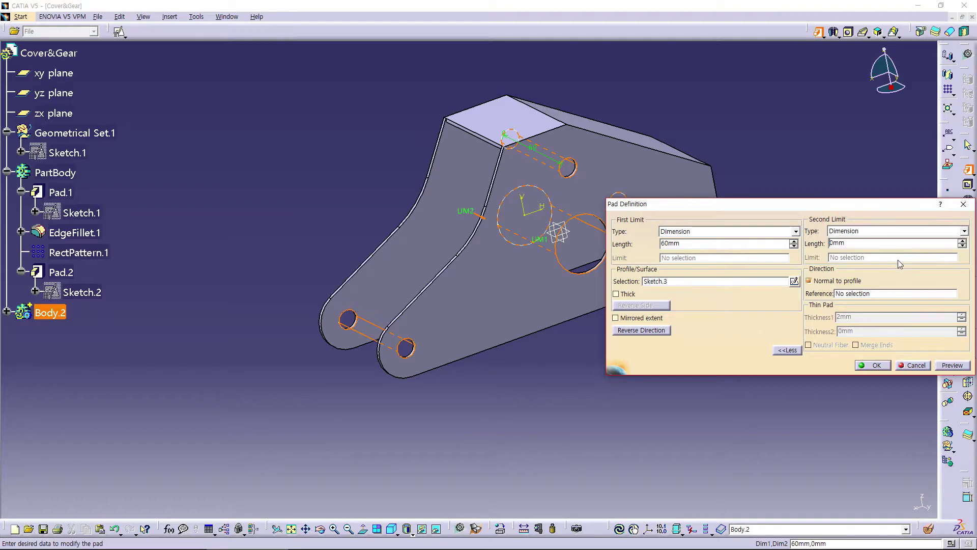
{"action": "double_click", "coordinate": [837, 243]}
{"action": "type", "text": "2"}
{"action": "mouse_move", "coordinate": [559, 387]}
{"action": "middle_mouse_down"}
{"action": "mouse_move", "coordinate": [636, 363]}
{"action": "mouse_move", "coordinate": [479, 349]}
{"action": "mouse_move", "coordinate": [556, 367]}
{"action": "mouse_move", "coordinate": [486, 355]}
{"action": "middle_mouse_up"}
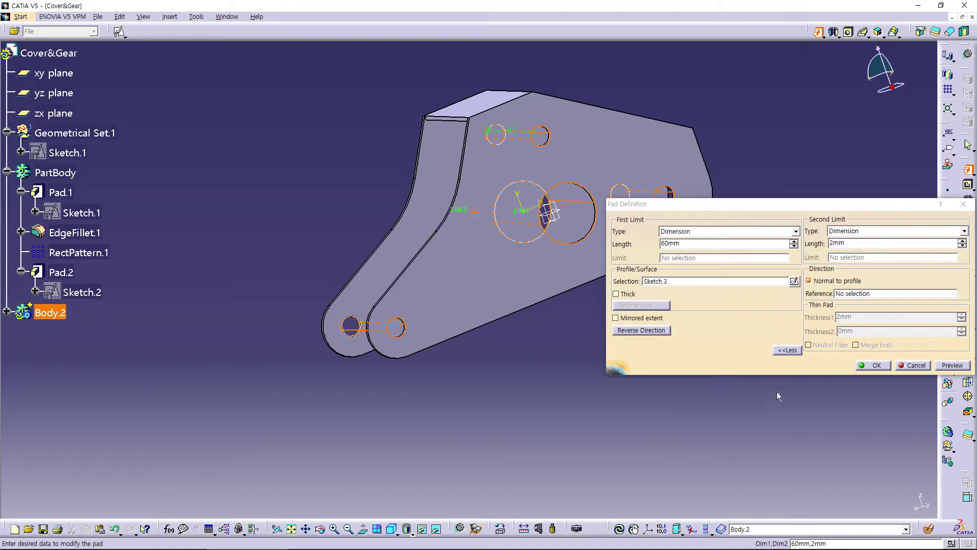
{"action": "left_click", "coordinate": [871, 365]}
{"action": "mouse_move", "coordinate": [727, 400]}
{"action": "middle_mouse_down"}
{"action": "mouse_move", "coordinate": [703, 334]}
{"action": "mouse_move", "coordinate": [713, 349]}
{"action": "mouse_move", "coordinate": [622, 331]}
{"action": "mouse_move", "coordinate": [580, 362]}
{"action": "middle_mouse_up"}
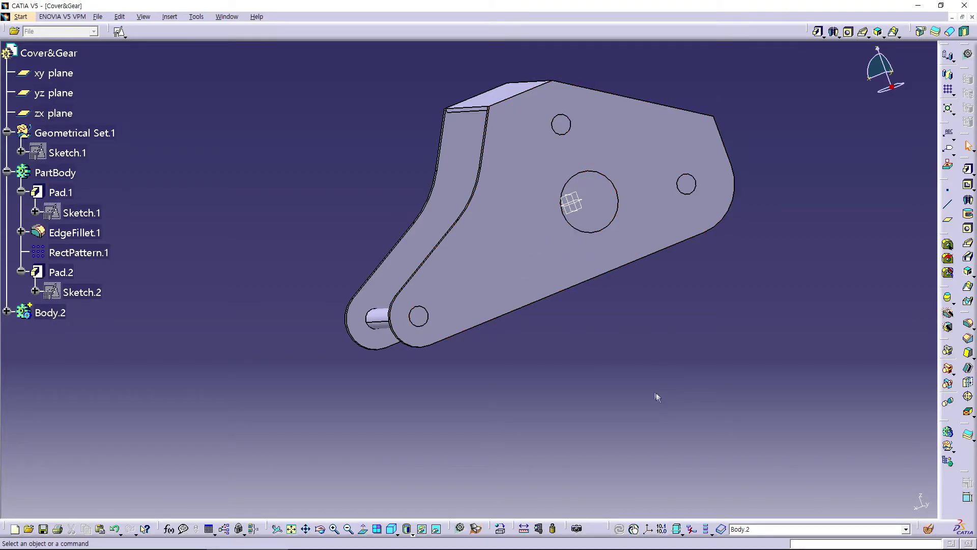
- Create a positioned sketch on the Pad.1 plate face at the central boss
{"action": "middle_click_drag", "start_coordinate": [656, 392], "coordinate": [521, 395]}
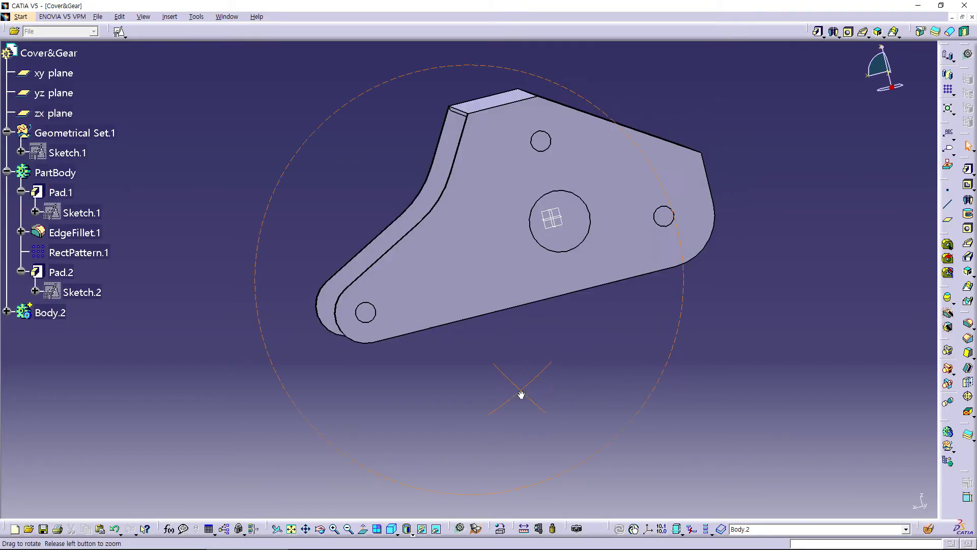
{"action": "left_click", "coordinate": [582, 236]}
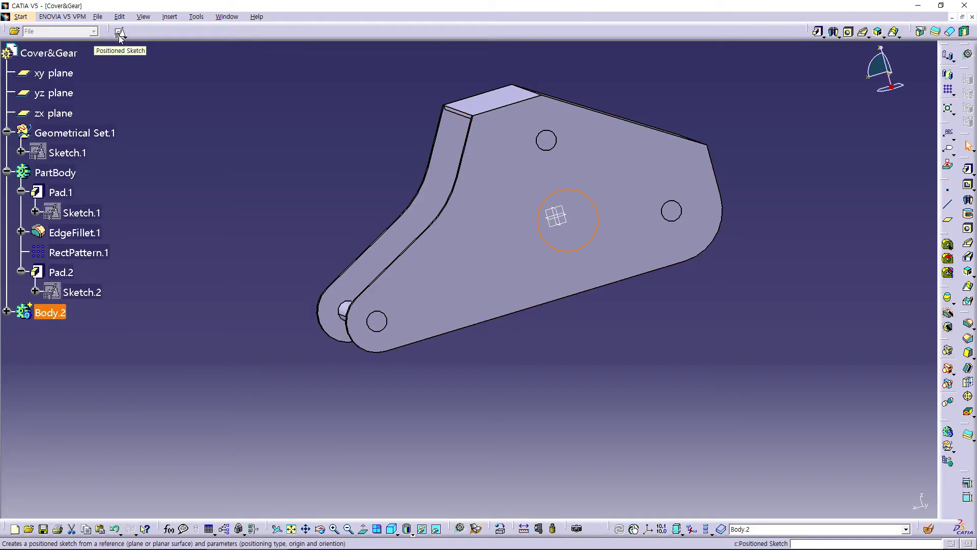
{"action": "left_click", "coordinate": [505, 280]}
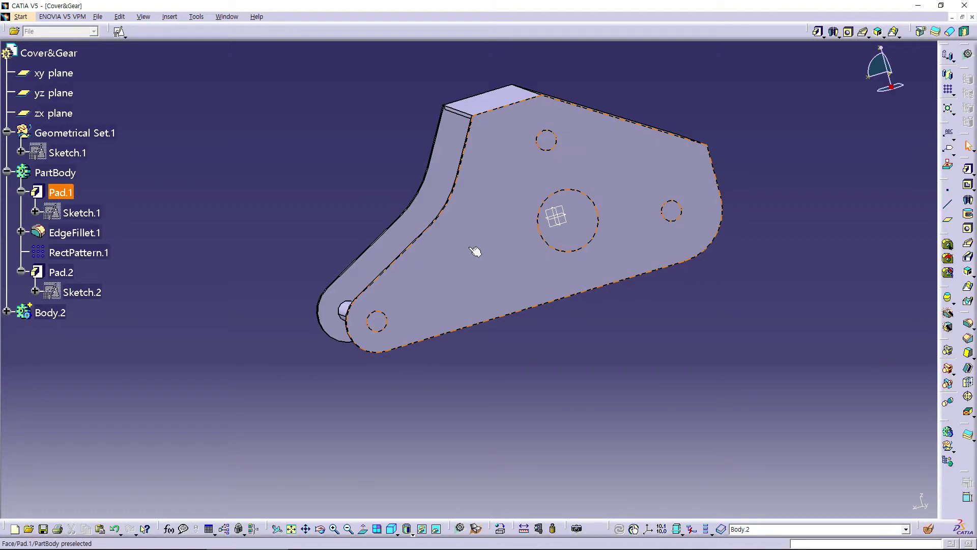
{"action": "left_click", "coordinate": [119, 32]}
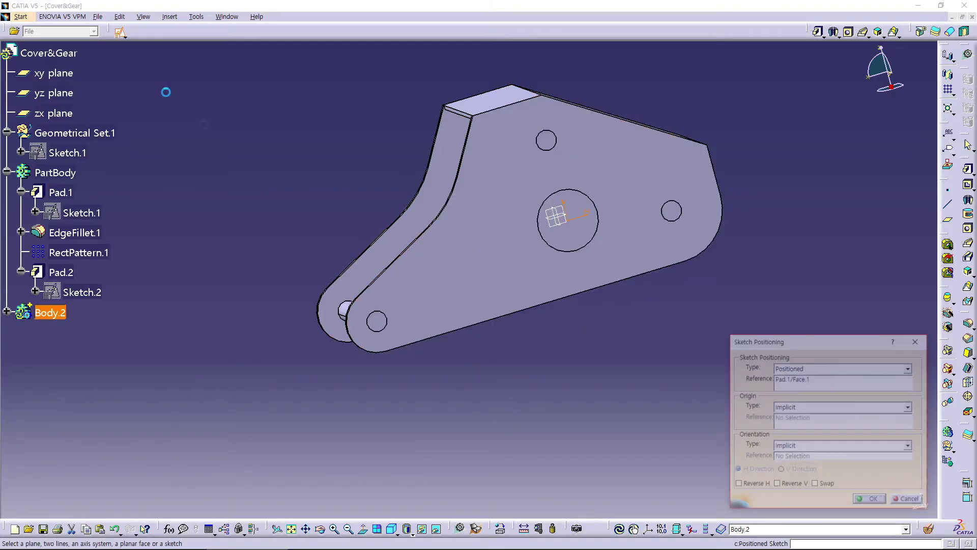
{"action": "left_click", "coordinate": [866, 502]}
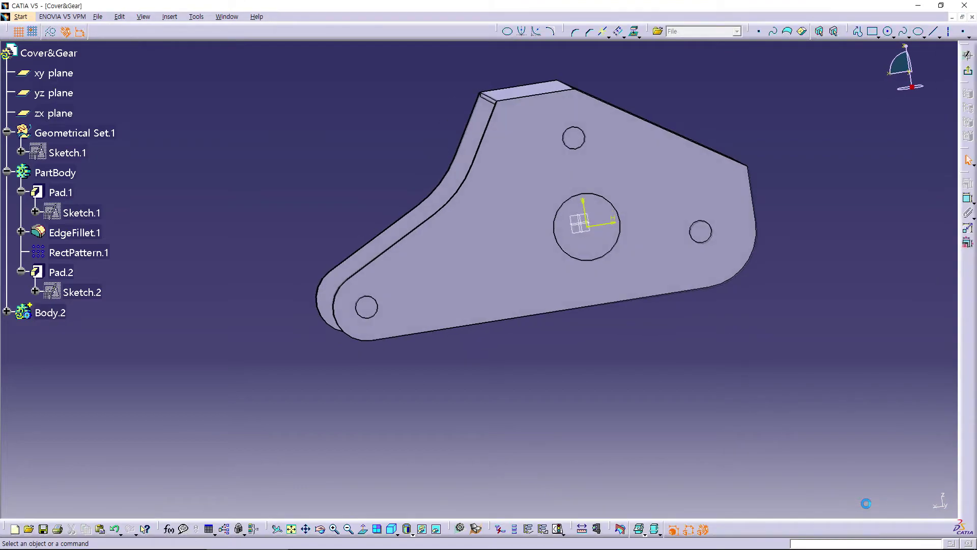
- Draw a circle at the origin, constrain it to diameter 10 mm, and exit the sketch
{"action": "left_click", "coordinate": [888, 31]}
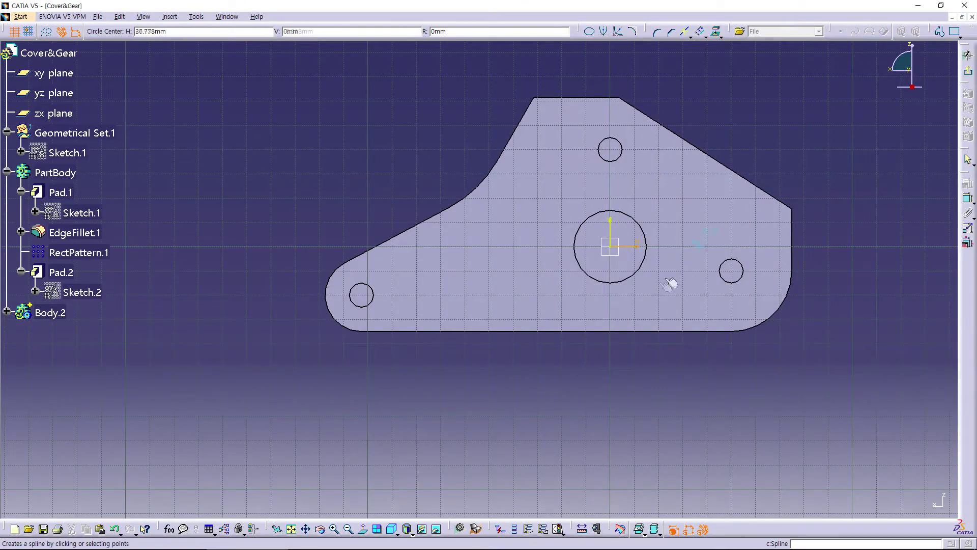
{"action": "left_click", "coordinate": [611, 247]}
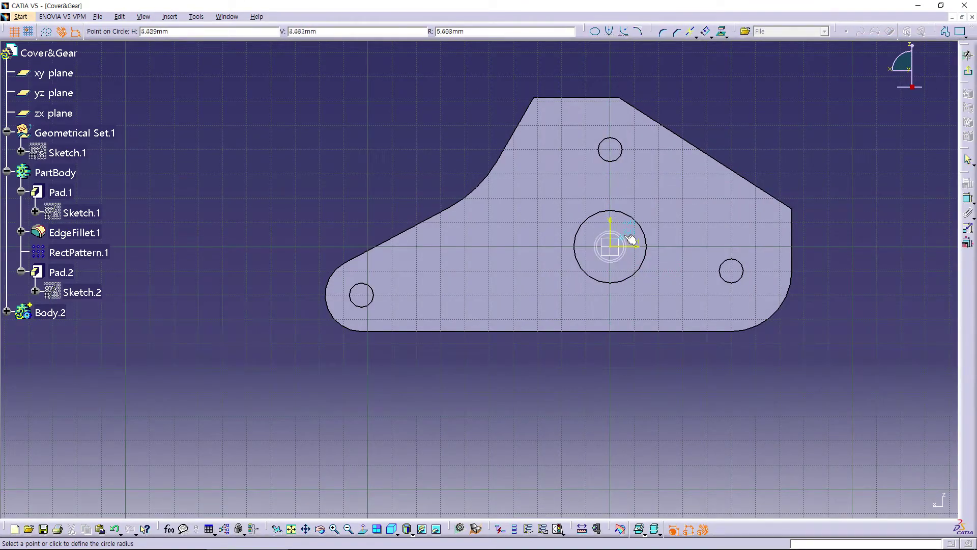
{"action": "left_click", "coordinate": [866, 359]}
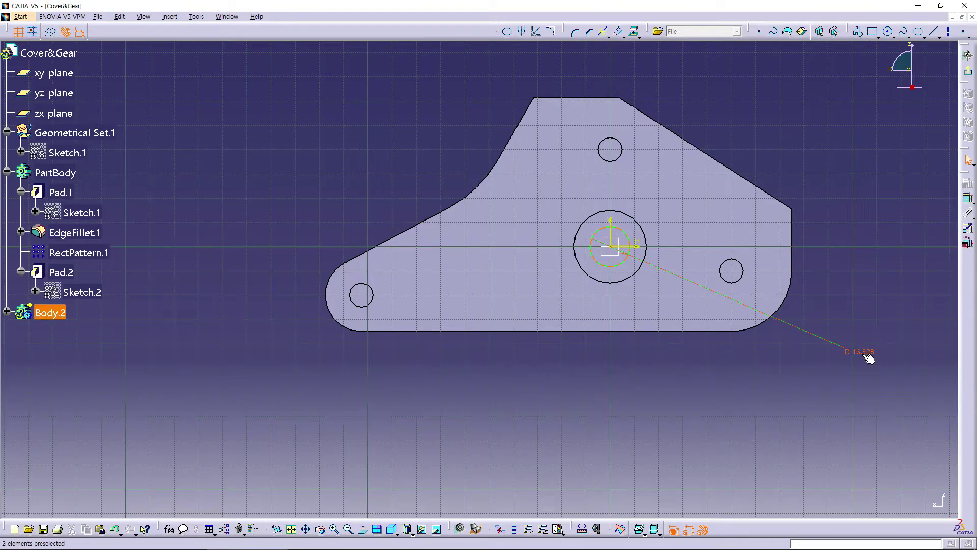
{"action": "double_click", "coordinate": [863, 358]}
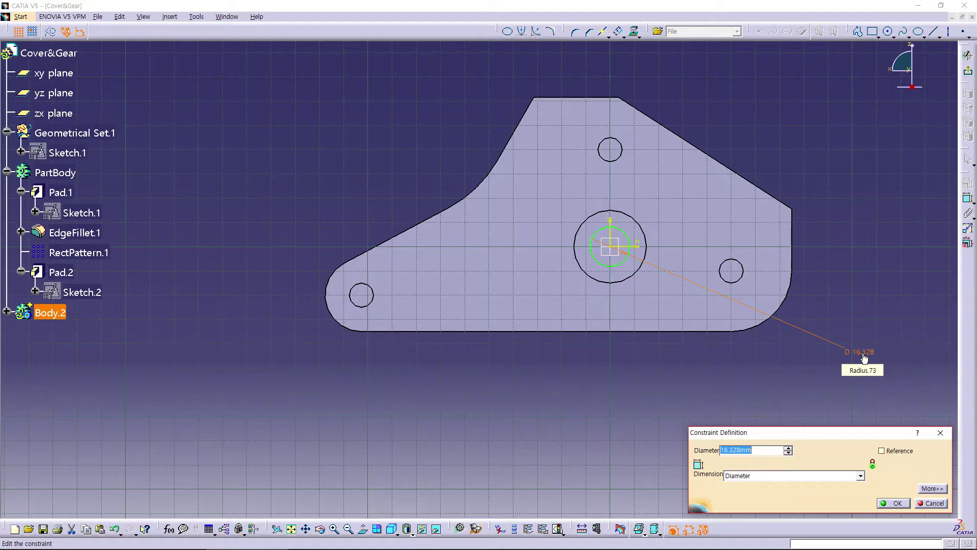
{"action": "type", "text": "10"}
{"action": "key", "text": "Return"}
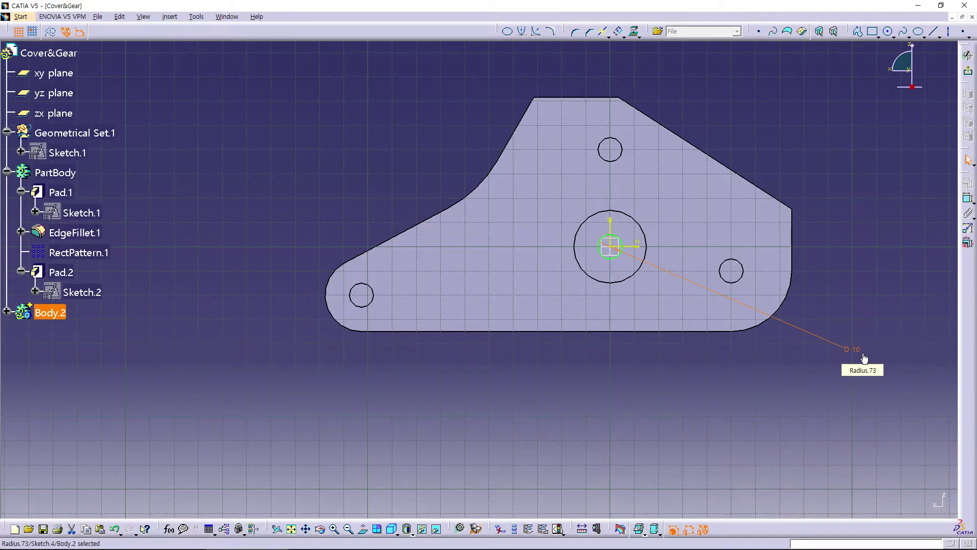
{"action": "left_click", "coordinate": [618, 254]}
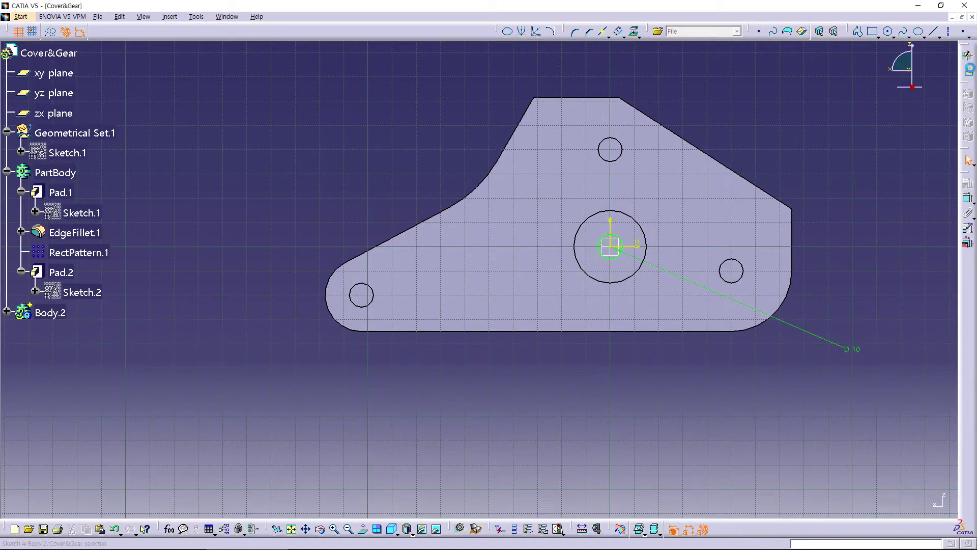
{"action": "left_click", "coordinate": [968, 55]}
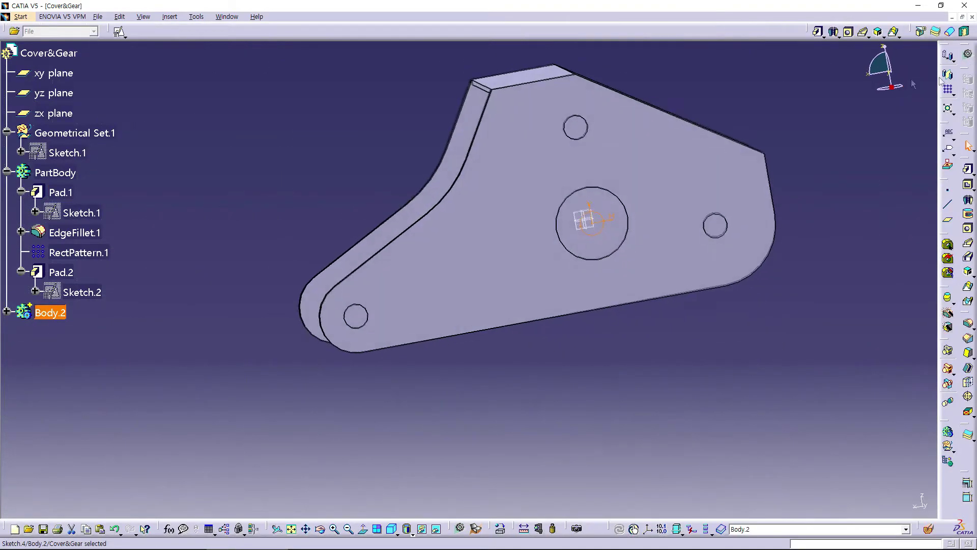
- Pocket the D 10 sketch with type Up to next to bore the central hub
{"action": "left_click", "coordinate": [823, 34]}
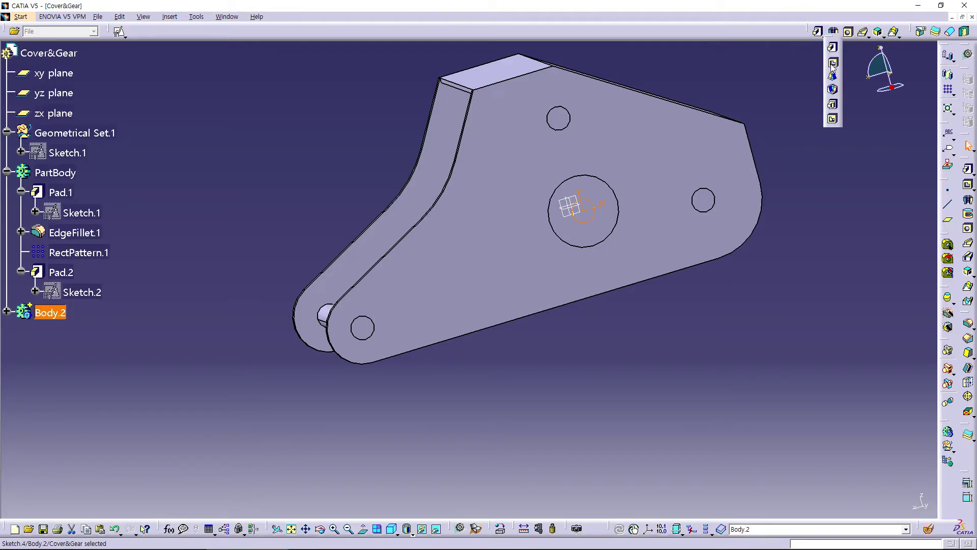
{"action": "left_click", "coordinate": [832, 63]}
{"action": "middle_click_drag", "start_coordinate": [283, 221], "coordinate": [509, 238]}
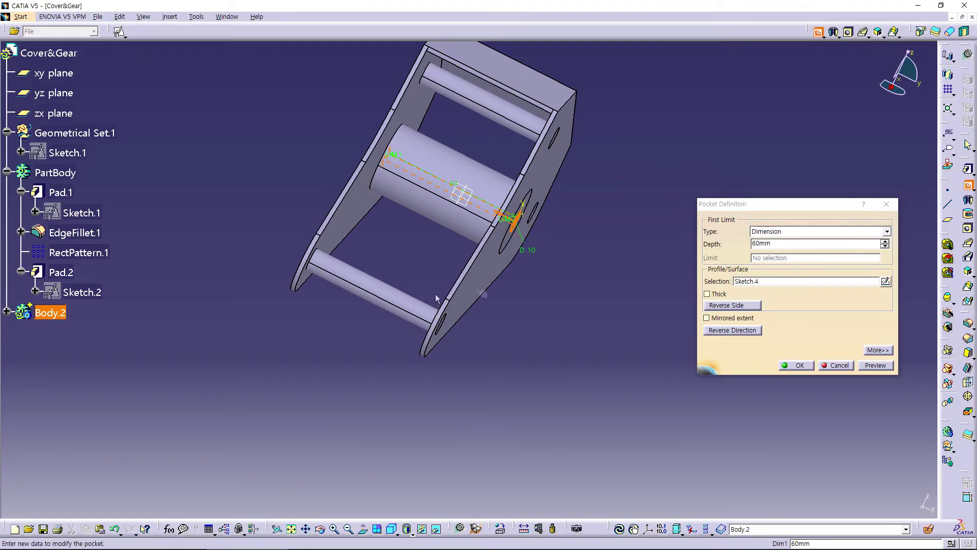
{"action": "mouse_move", "coordinate": [415, 400]}
{"action": "middle_mouse_down"}
{"action": "mouse_move", "coordinate": [493, 421]}
{"action": "mouse_move", "coordinate": [431, 412]}
{"action": "middle_mouse_up"}
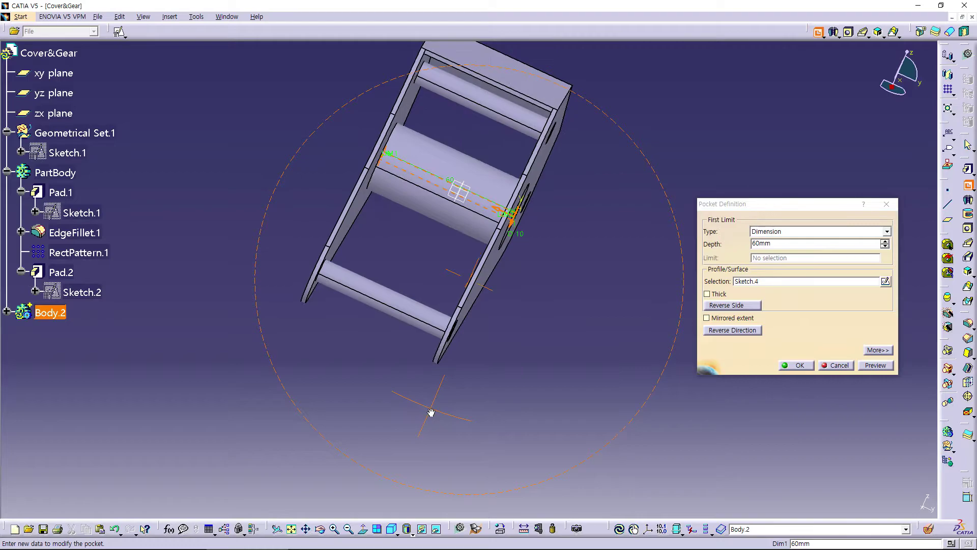
{"action": "left_click", "coordinate": [763, 232]}
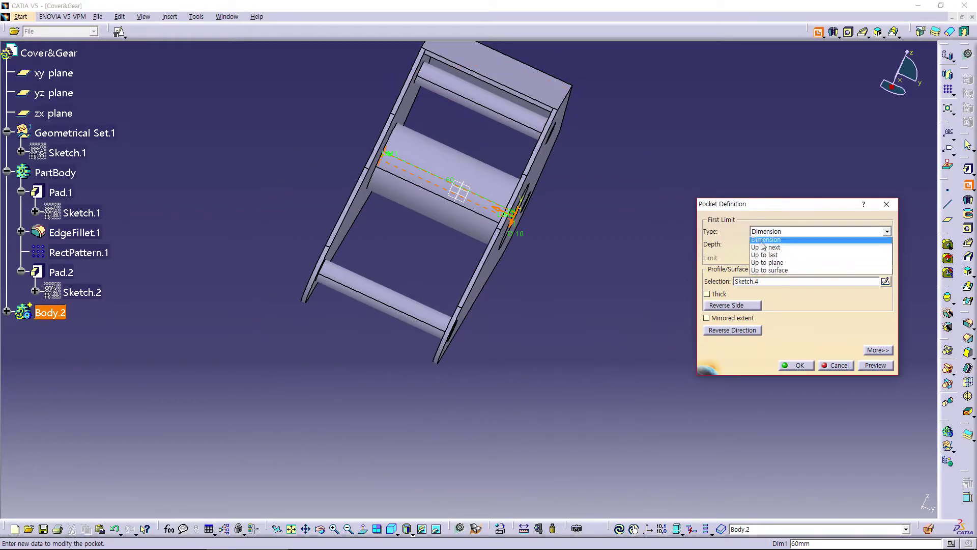
{"action": "left_click", "coordinate": [764, 250]}
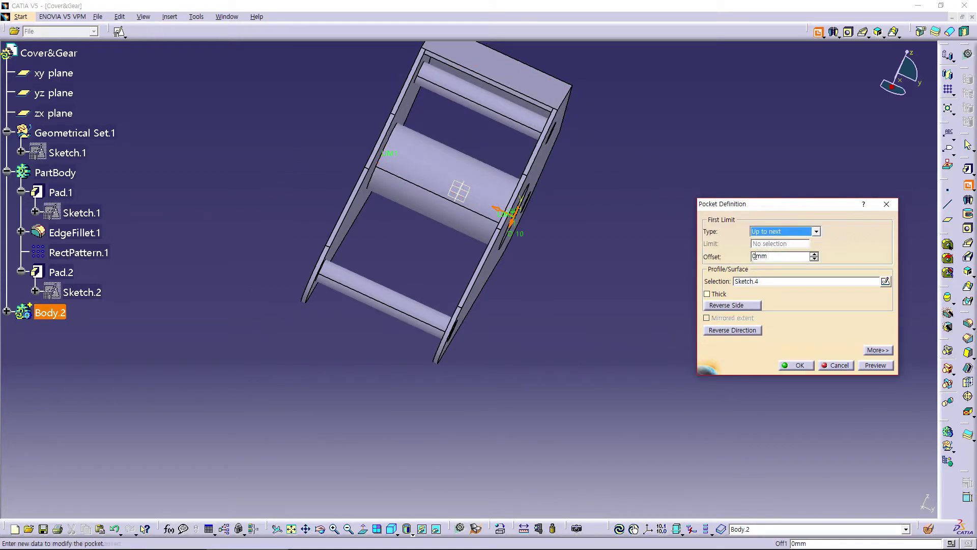
{"action": "left_click", "coordinate": [799, 364]}
{"action": "mouse_move", "coordinate": [787, 349]}
{"action": "middle_mouse_down"}
{"action": "mouse_move", "coordinate": [275, 236]}
{"action": "mouse_move", "coordinate": [408, 258]}
{"action": "mouse_move", "coordinate": [833, 211]}
{"action": "mouse_move", "coordinate": [613, 229]}
{"action": "mouse_move", "coordinate": [397, 275]}
{"action": "middle_mouse_up"}
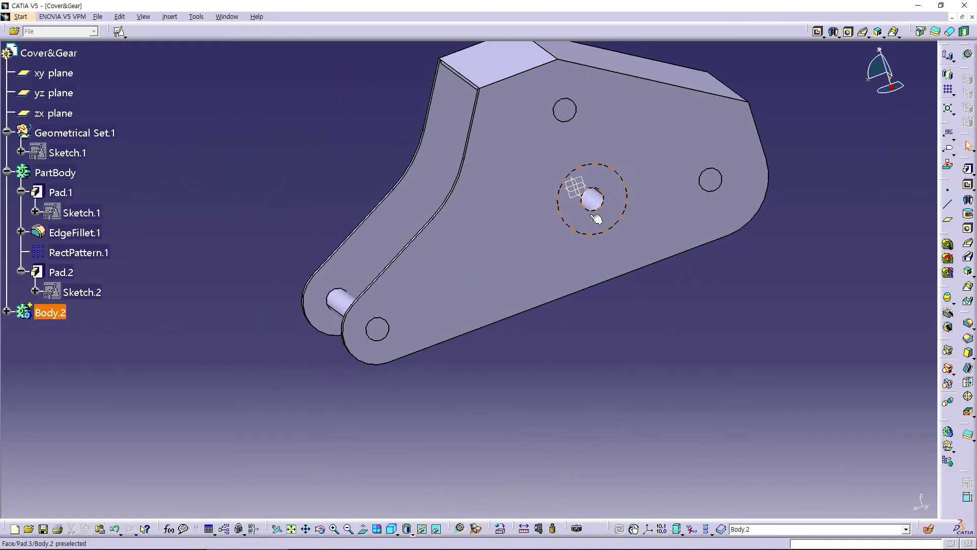
- On the plate face, sketch a circle at the origin with diameter 15 mm as Sketch.5
{"action": "left_click", "coordinate": [486, 259]}
{"action": "left_click", "coordinate": [118, 32]}
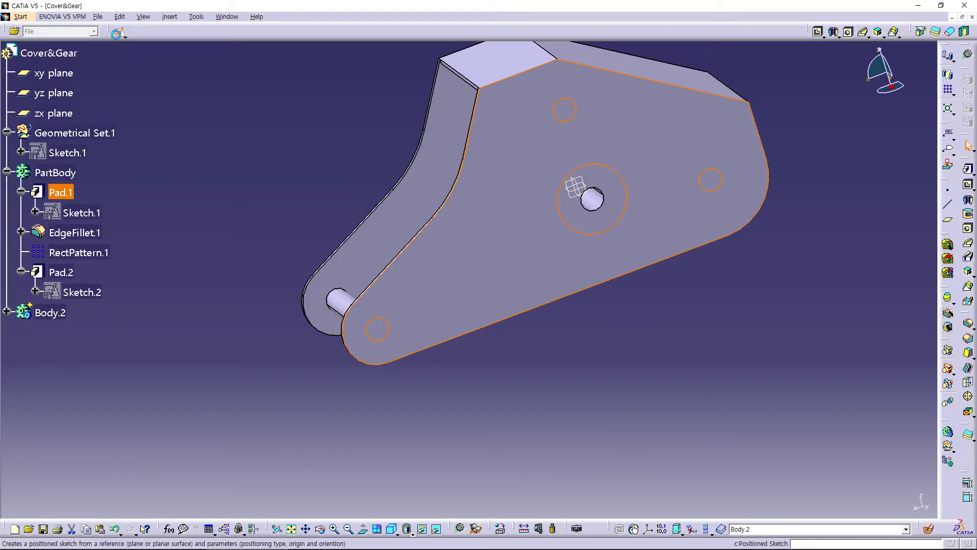
{"action": "left_click", "coordinate": [871, 501]}
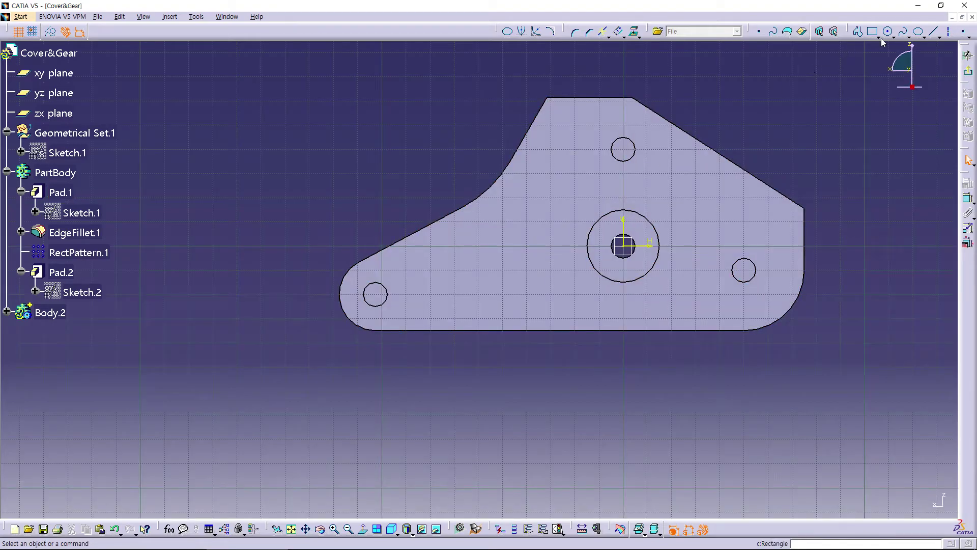
{"action": "left_click", "coordinate": [887, 31]}
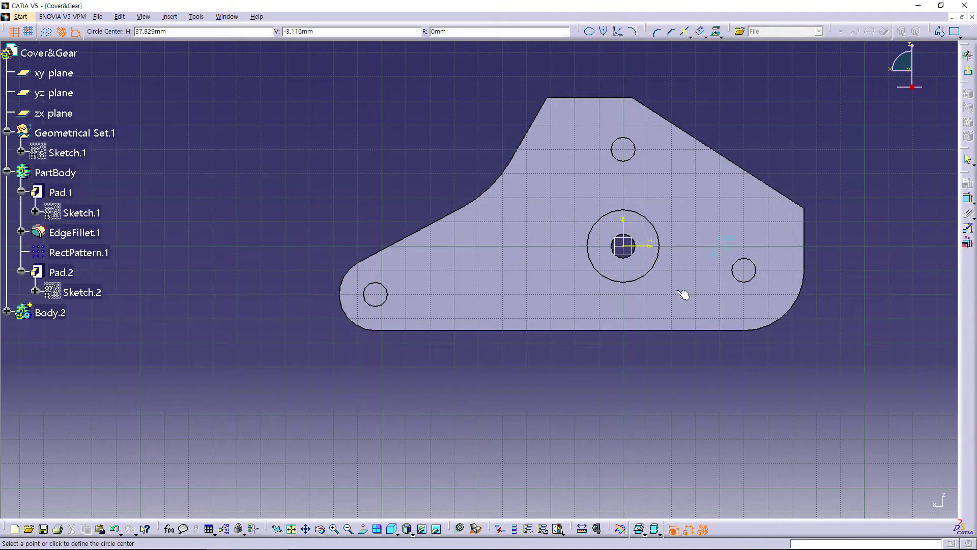
{"action": "left_click", "coordinate": [623, 246]}
{"action": "left_click", "coordinate": [639, 261]}
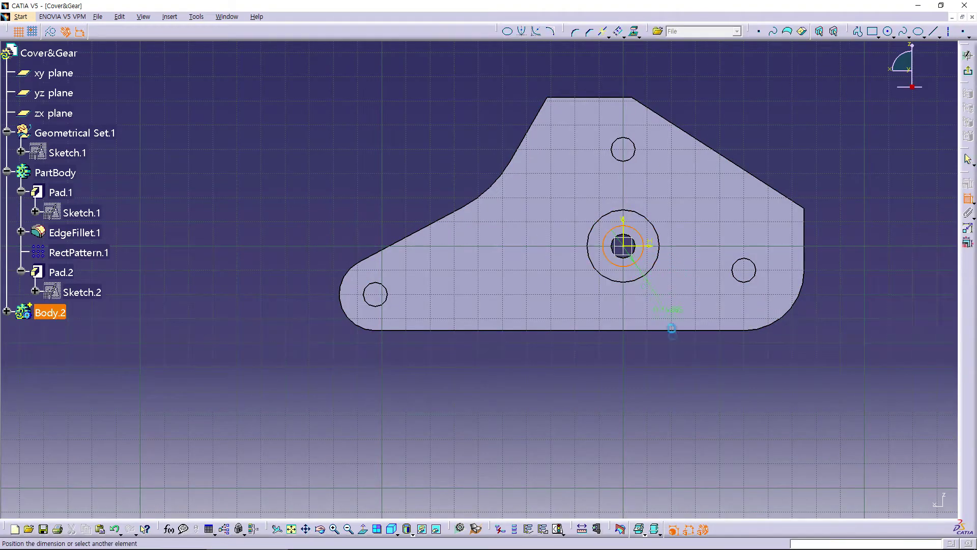
{"action": "left_click", "coordinate": [676, 375]}
{"action": "double_click", "coordinate": [683, 379]}
{"action": "type", "text": "15"}
{"action": "key", "text": "Return"}
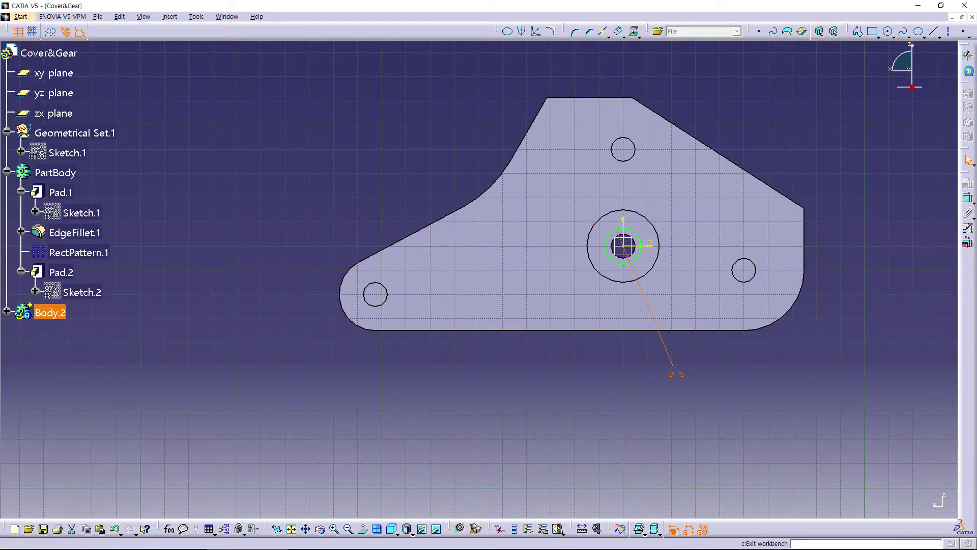
{"action": "left_click", "coordinate": [968, 73]}
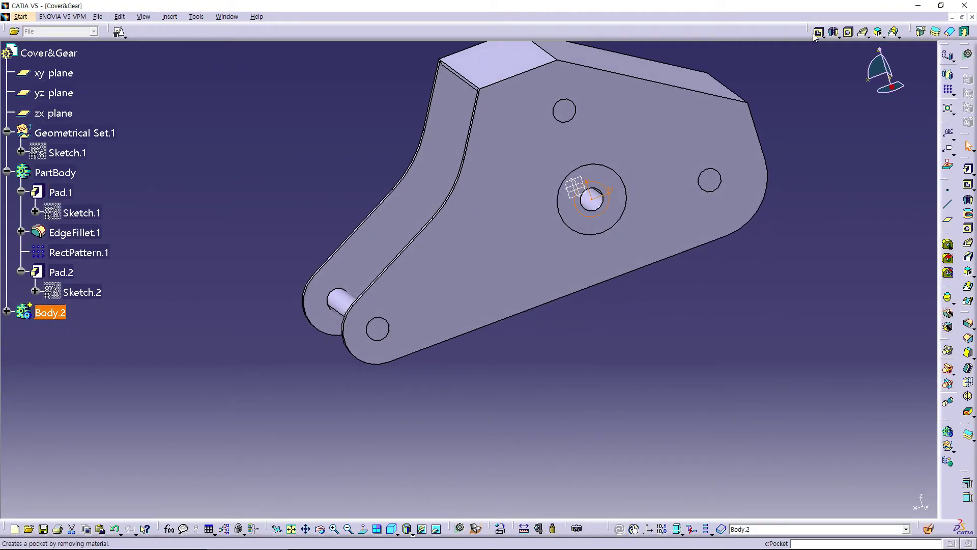
- Start a pocket from Sketch.5 and dismiss the invalid profile error
{"action": "left_click", "coordinate": [818, 31]}
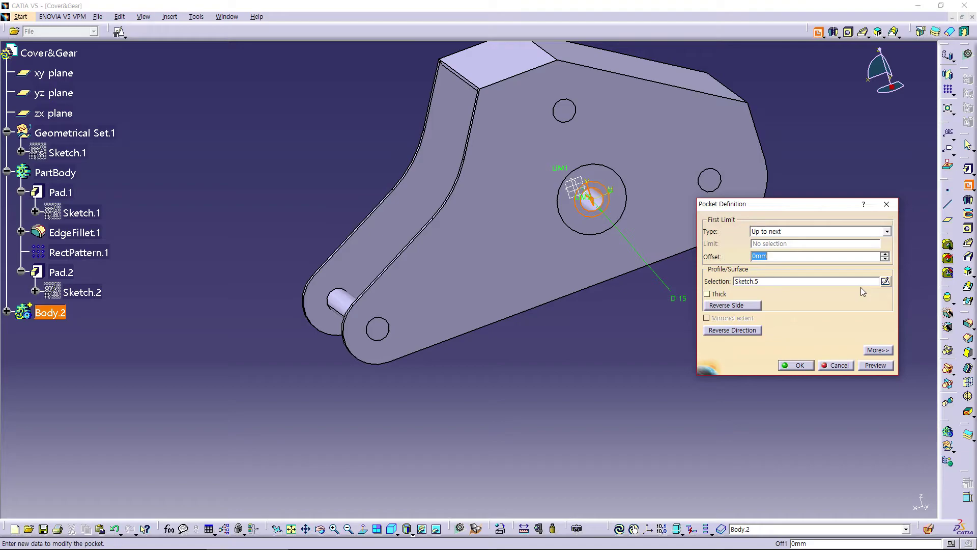
{"action": "type", "text": "5"}
{"action": "key", "text": "Return"}
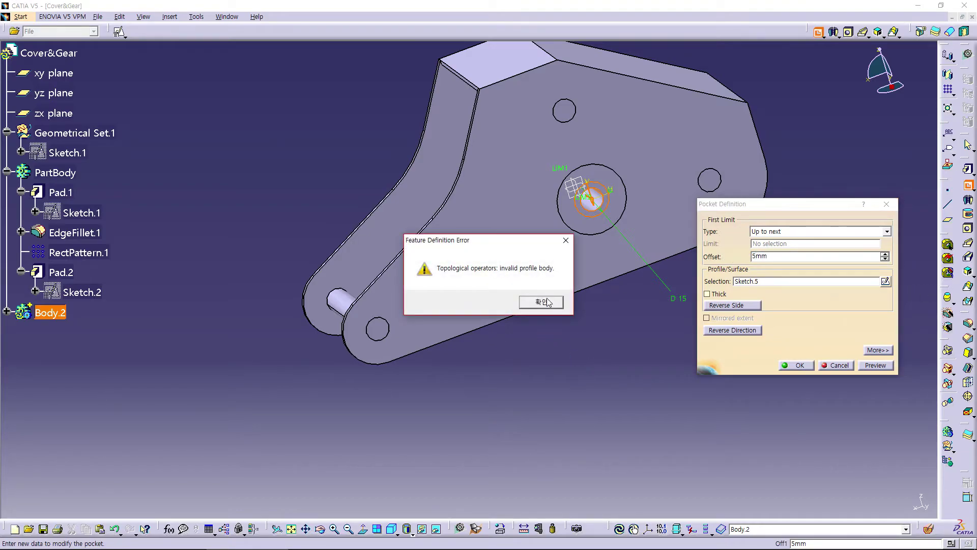
{"action": "left_click", "coordinate": [541, 302]}
- Set the pocket type to Dimension with 5 mm depth and confirm Pocket.2
{"action": "left_click", "coordinate": [845, 232]}
{"action": "left_click", "coordinate": [765, 241]}
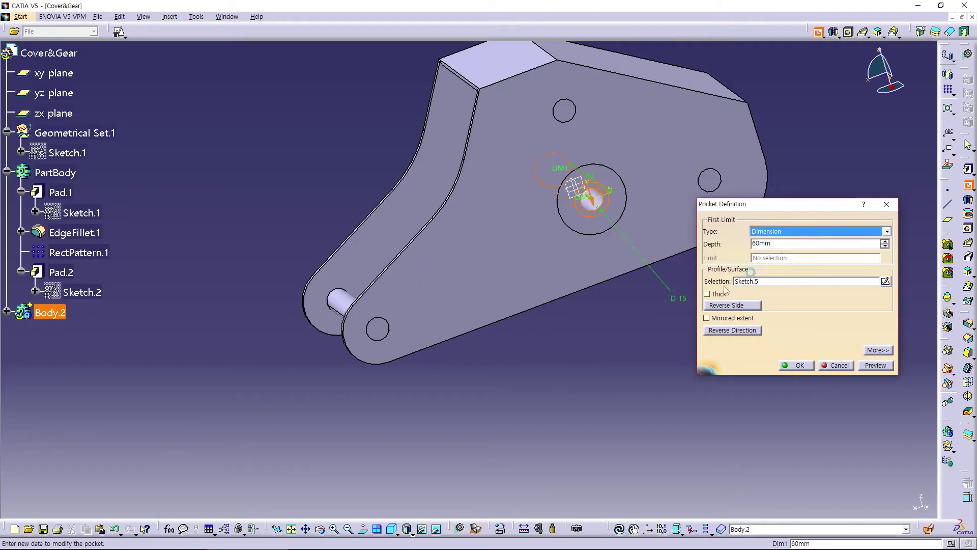
{"action": "middle_click_drag", "start_coordinate": [517, 414], "coordinate": [625, 394]}
{"action": "double_click", "coordinate": [763, 243]}
{"action": "type", "text": "5"}
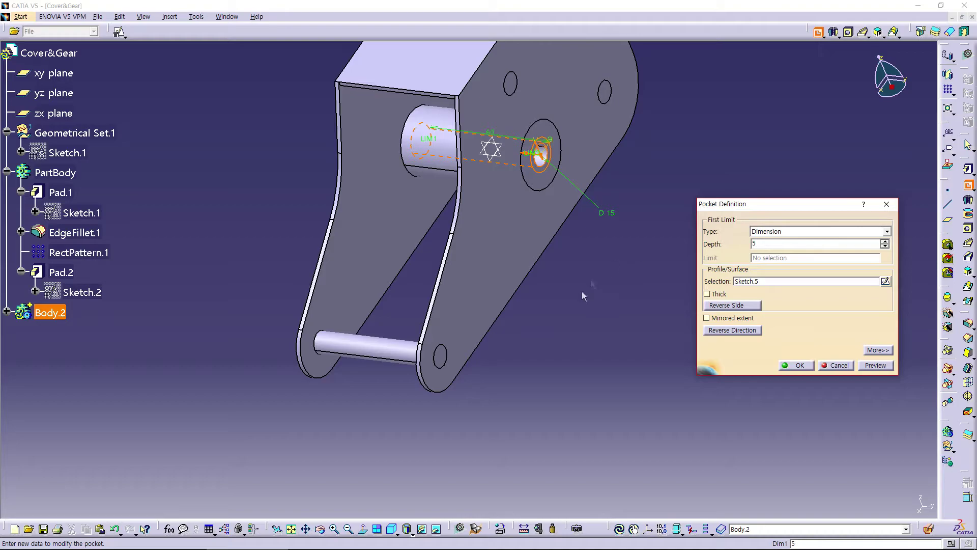
{"action": "mouse_move", "coordinate": [548, 383]}
{"action": "middle_mouse_down"}
{"action": "mouse_move", "coordinate": [636, 303]}
{"action": "mouse_move", "coordinate": [576, 339]}
{"action": "middle_mouse_up"}
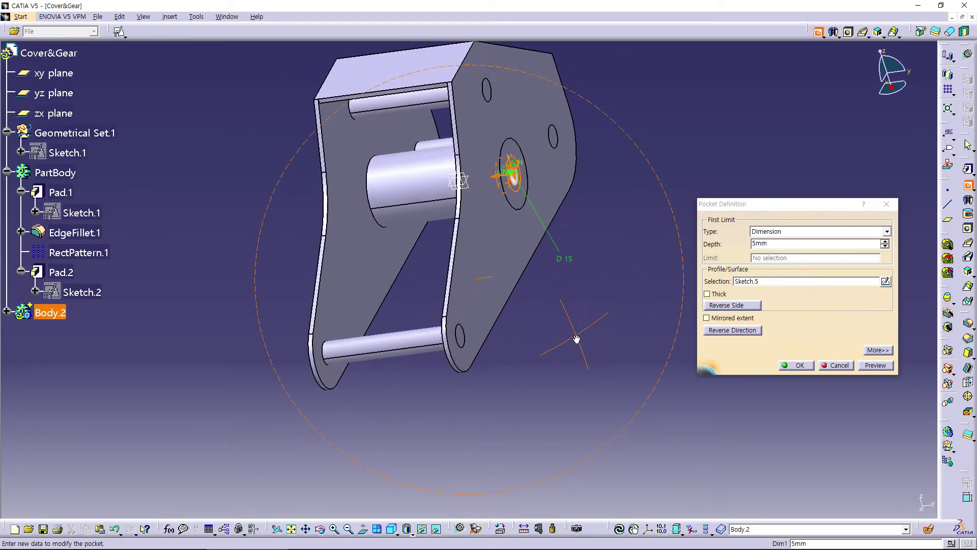
{"action": "left_click", "coordinate": [786, 365]}
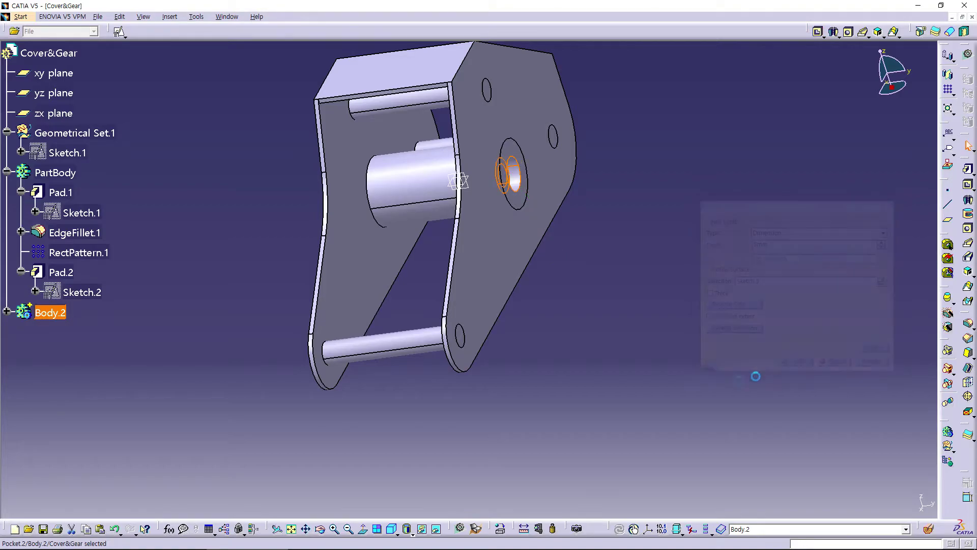
{"action": "mouse_move", "coordinate": [757, 364]}
{"action": "middle_mouse_down"}
{"action": "mouse_move", "coordinate": [567, 322]}
{"action": "mouse_move", "coordinate": [510, 332]}
{"action": "mouse_move", "coordinate": [323, 319]}
{"action": "mouse_move", "coordinate": [469, 345]}
{"action": "mouse_move", "coordinate": [447, 323]}
{"action": "middle_mouse_up"}
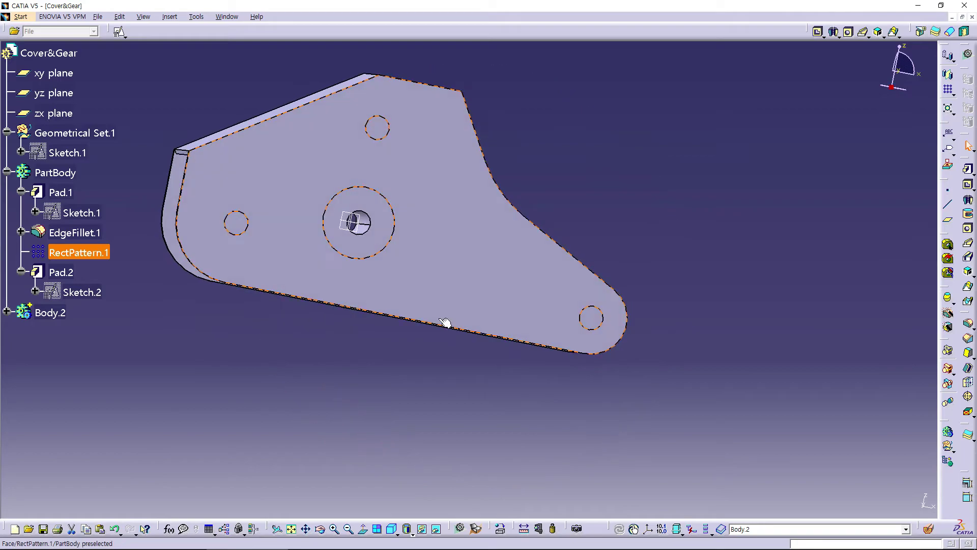
- Sketch a D 15 circle at the hub centre on the opposite plate face
{"action": "left_click", "coordinate": [350, 221]}
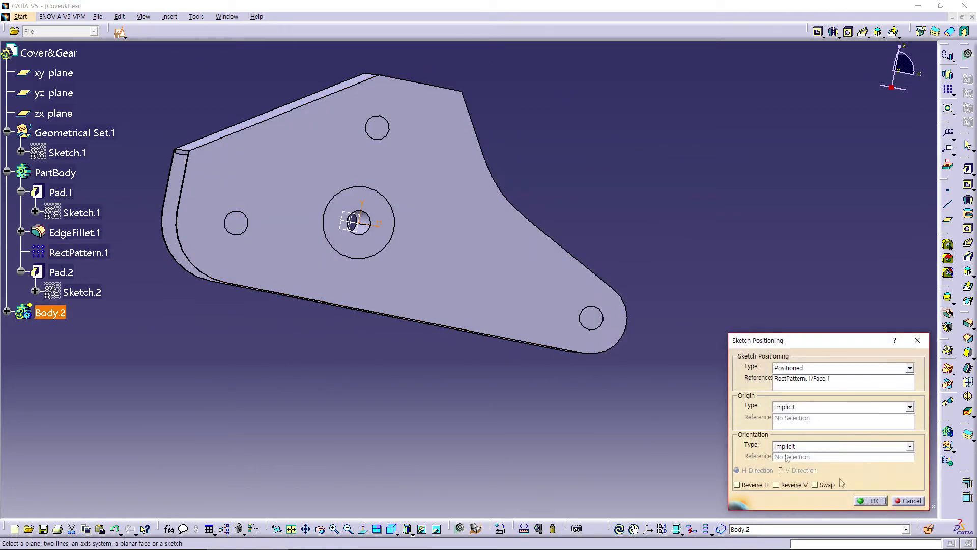
{"action": "left_click", "coordinate": [875, 508]}
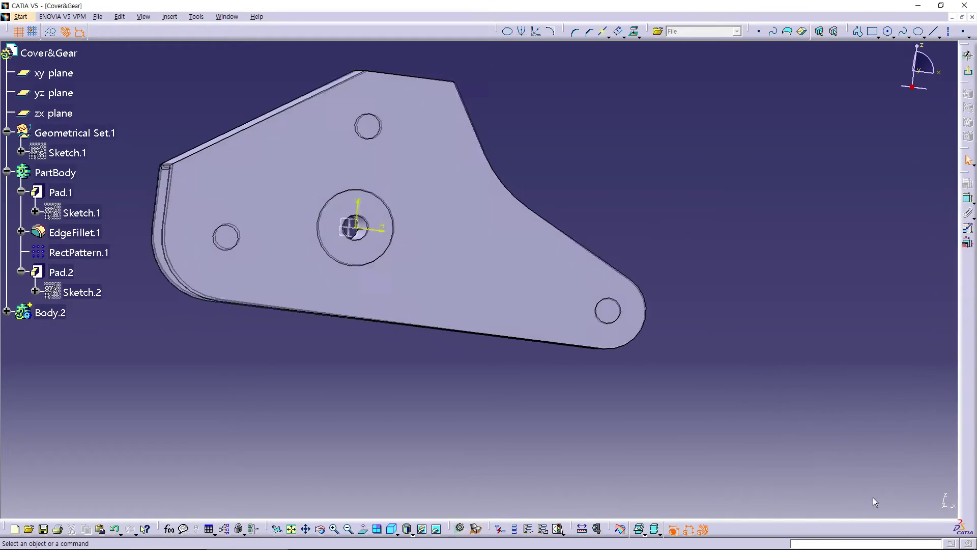
{"action": "left_click", "coordinate": [887, 31]}
{"action": "left_click", "coordinate": [340, 239]}
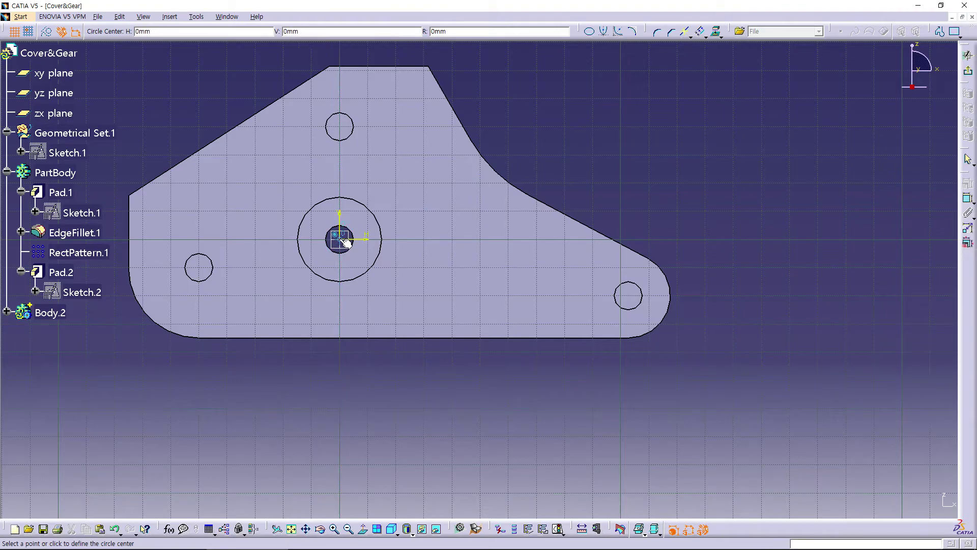
{"action": "left_click", "coordinate": [363, 238]}
{"action": "left_click", "coordinate": [419, 404]}
{"action": "double_click", "coordinate": [422, 411]}
{"action": "type", "text": "15mm"}
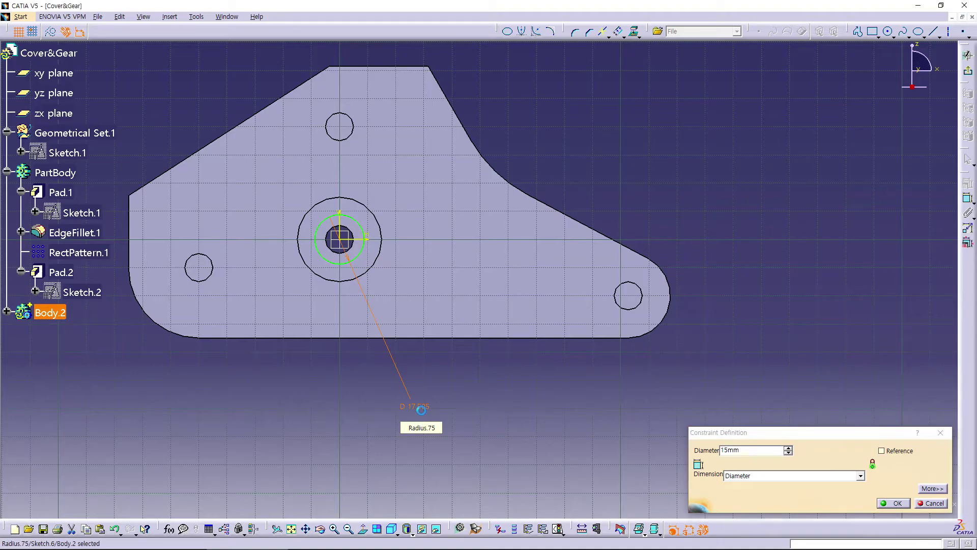
{"action": "key", "text": "Return"}
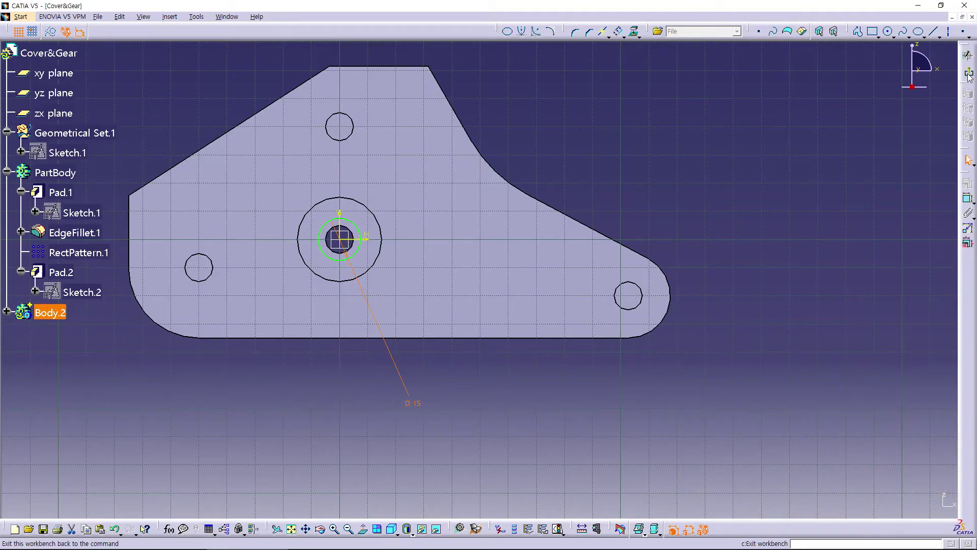
{"action": "left_click", "coordinate": [967, 70]}
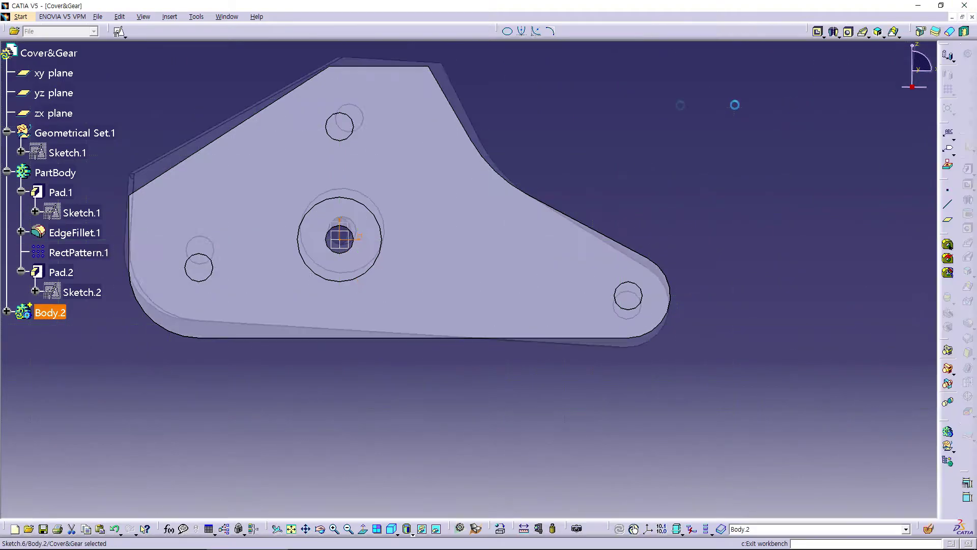
- Pocket Sketch.6 5 mm deep to counterbore the opposite face
{"action": "left_click", "coordinate": [818, 32]}
{"action": "mouse_move", "coordinate": [356, 255]}
{"action": "middle_mouse_down"}
{"action": "mouse_move", "coordinate": [422, 242]}
{"action": "mouse_move", "coordinate": [381, 279]}
{"action": "middle_mouse_up"}
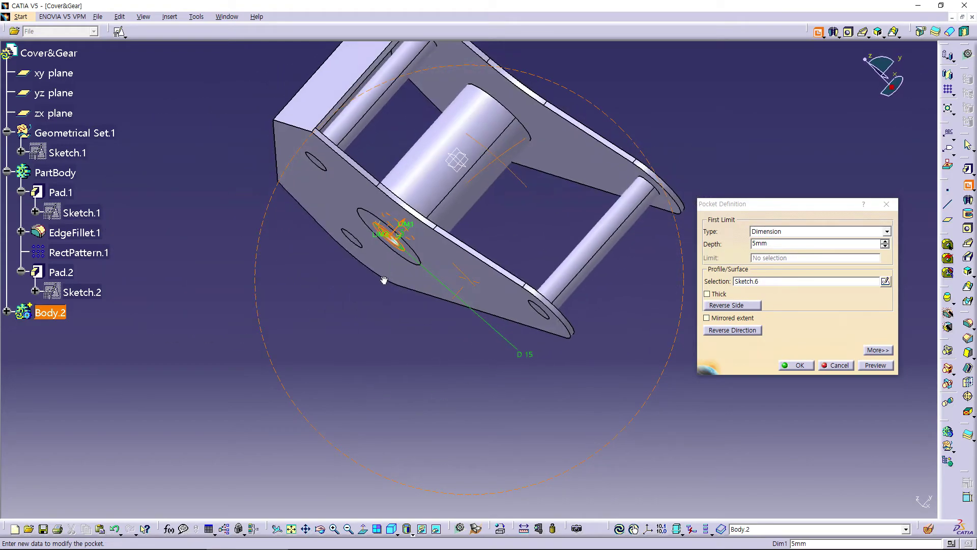
{"action": "left_click", "coordinate": [795, 368]}
{"action": "mouse_move", "coordinate": [787, 371]}
{"action": "middle_mouse_down"}
{"action": "mouse_move", "coordinate": [617, 260]}
{"action": "mouse_move", "coordinate": [165, 299]}
{"action": "middle_mouse_up"}
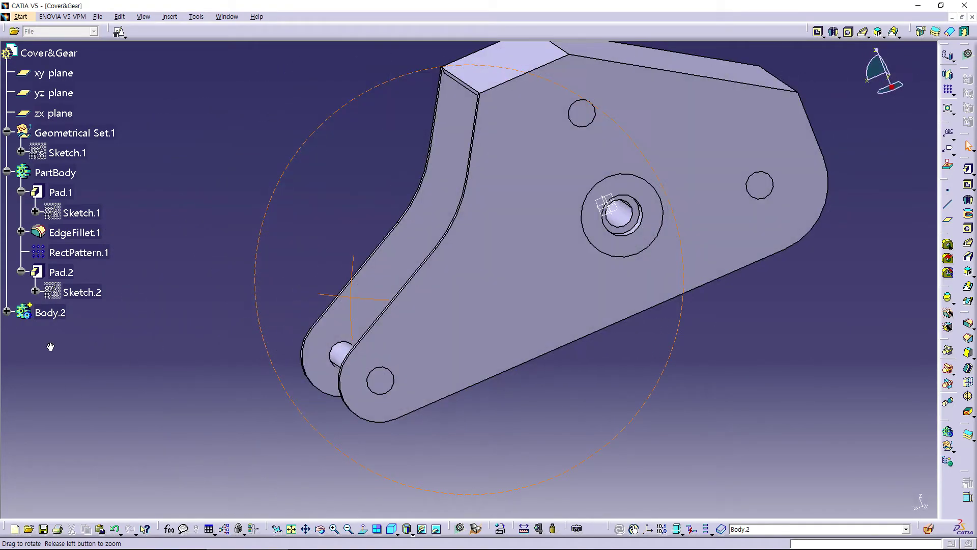
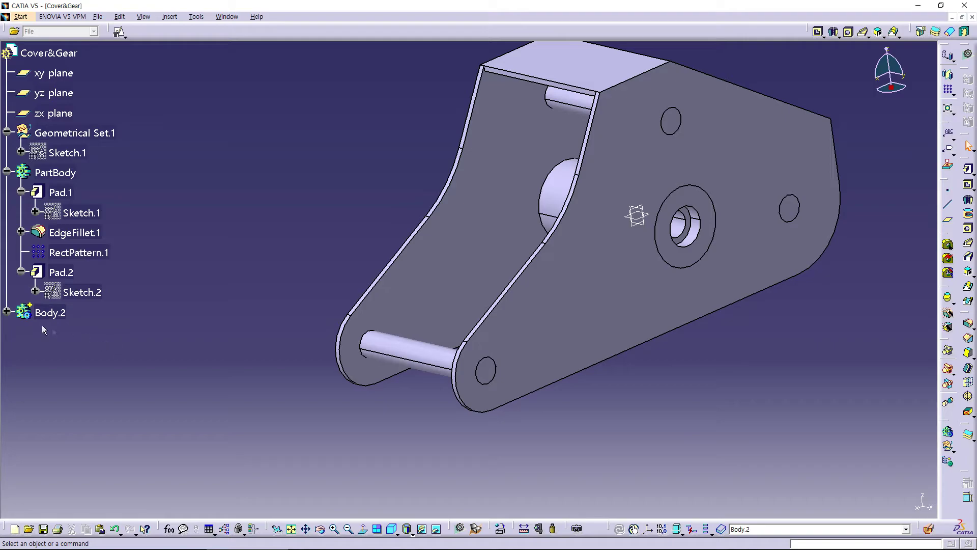
- Insert Body.3 into the bracket part and select the bracket's large flat face as support
{"action": "left_click", "coordinate": [7, 311]}
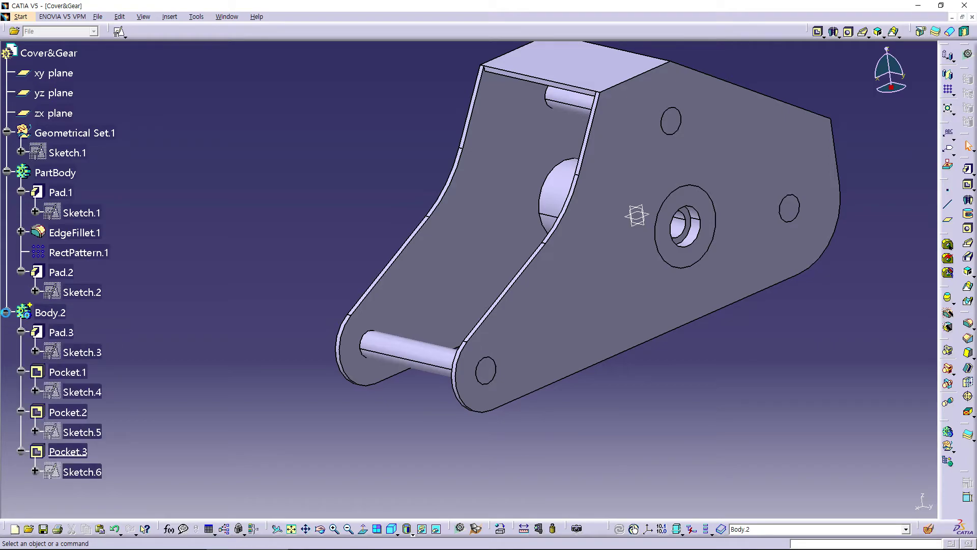
{"action": "left_click", "coordinate": [8, 312]}
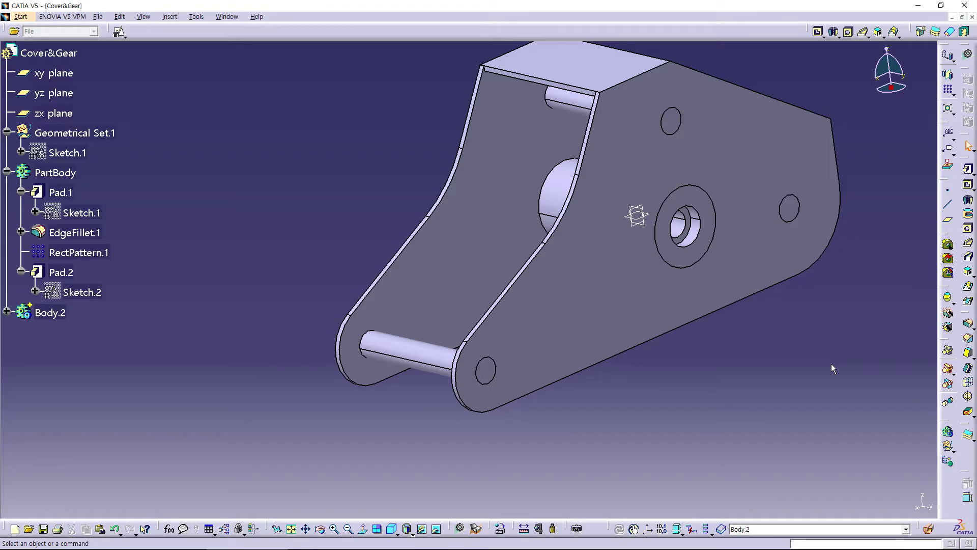
{"action": "left_click", "coordinate": [947, 432]}
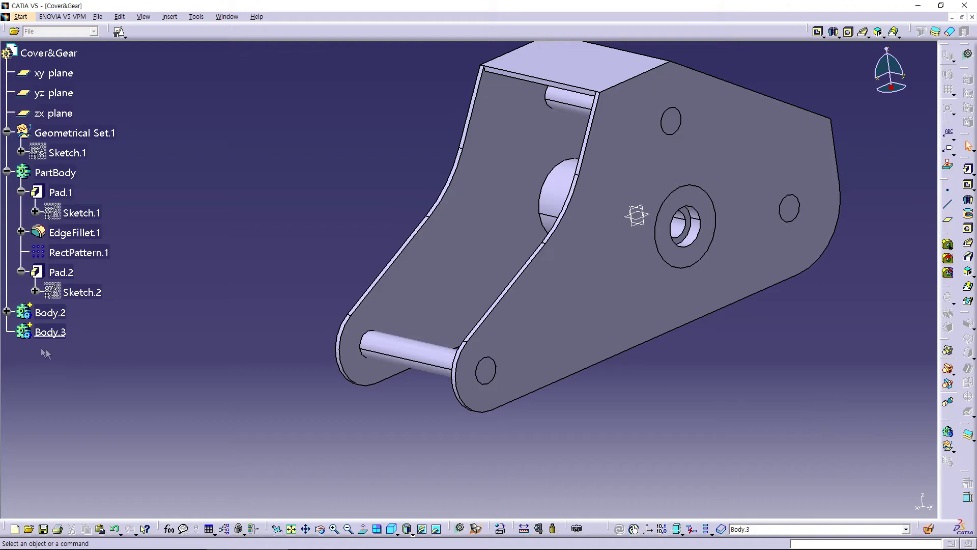
{"action": "left_click", "coordinate": [458, 194]}
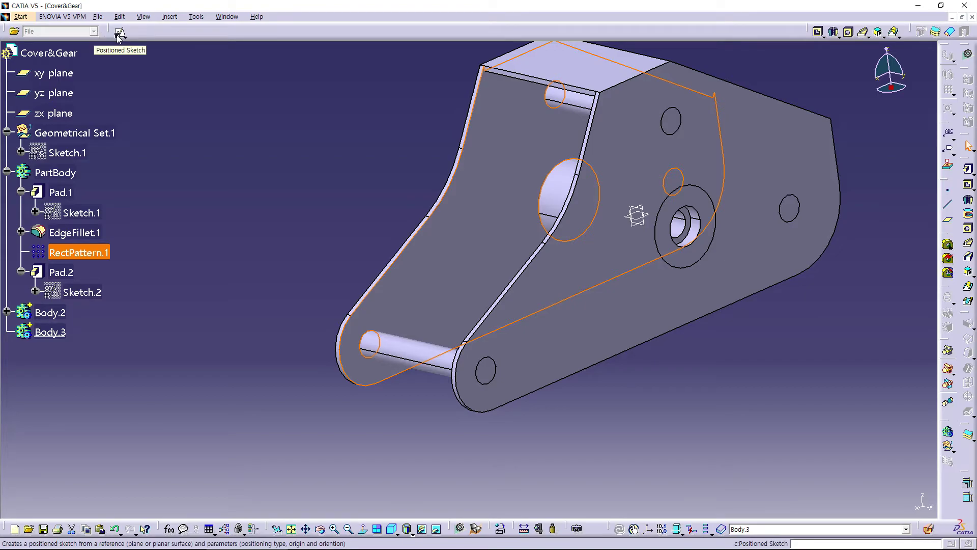
{"action": "left_click", "coordinate": [119, 34]}
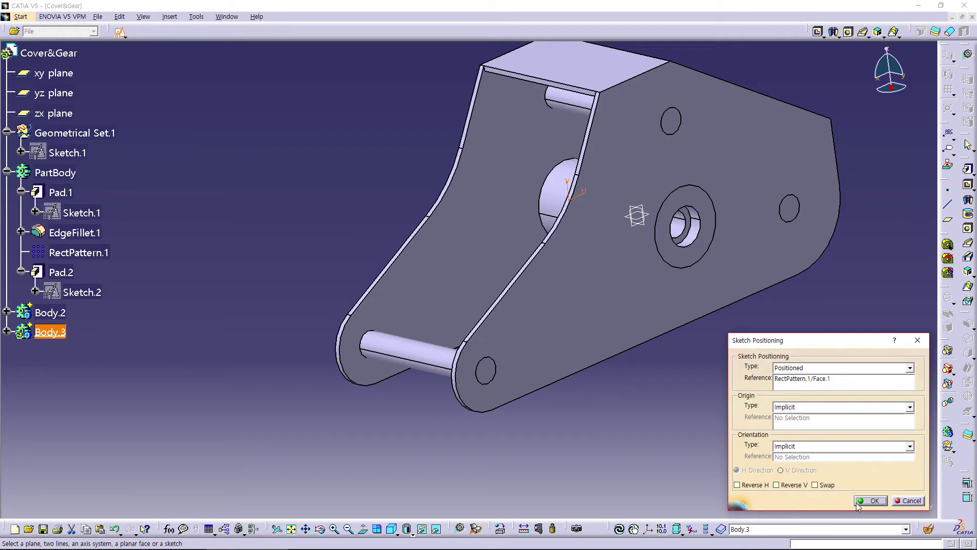
- Keep the large flat face as the positioned sketch reference and enter the Sketcher
{"action": "left_click", "coordinate": [871, 500]}
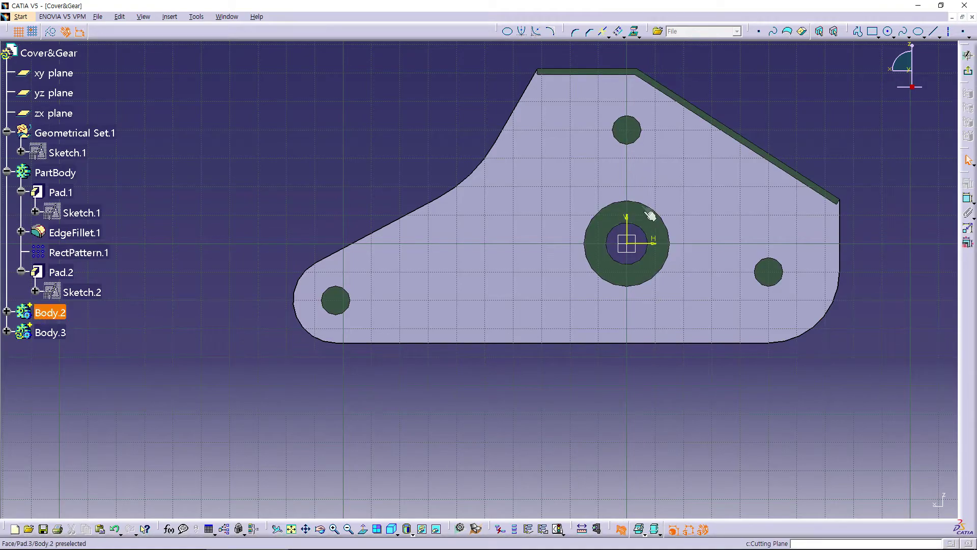
- Project the selected bolt-hole edges into the sketch as 3D elements
{"action": "left_click", "coordinate": [638, 140]}
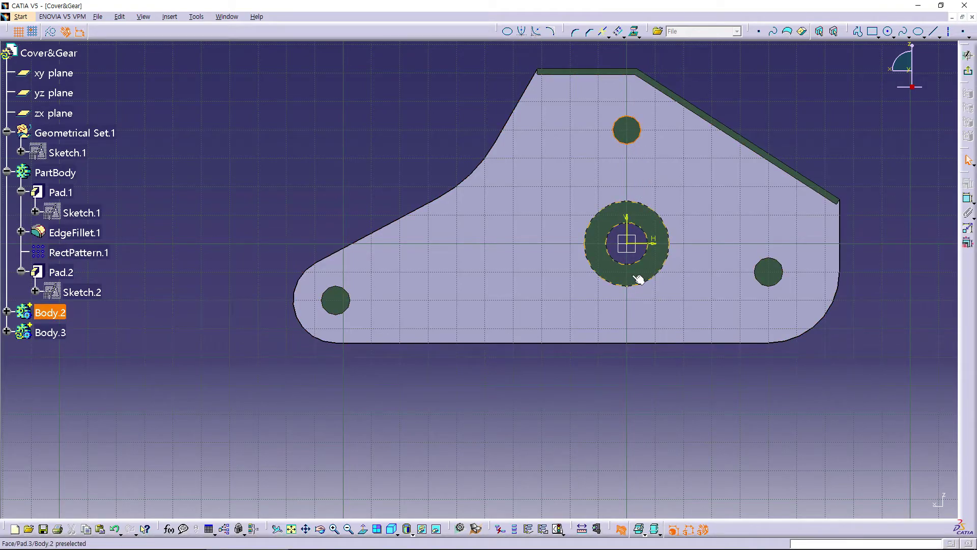
{"action": "left_click", "coordinate": [776, 285]}
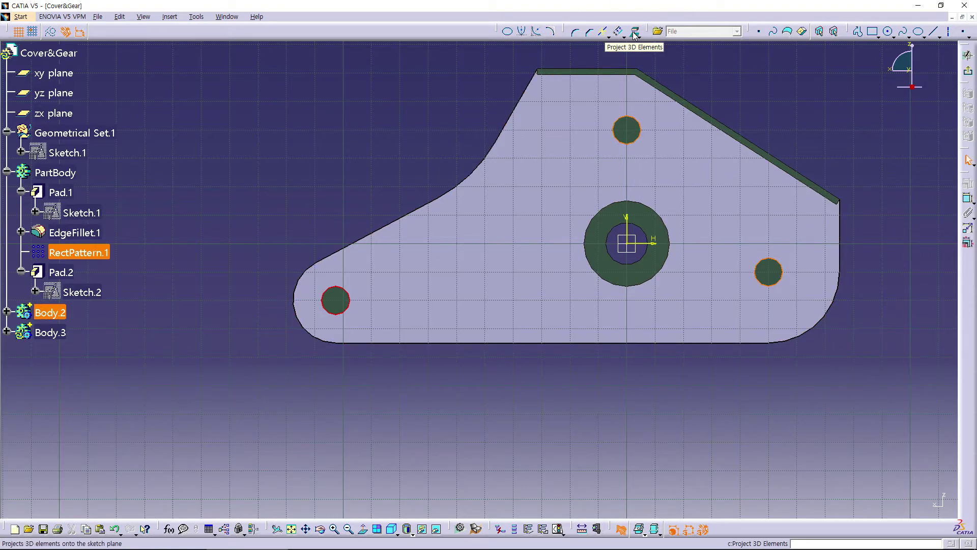
{"action": "left_click", "coordinate": [865, 228]}
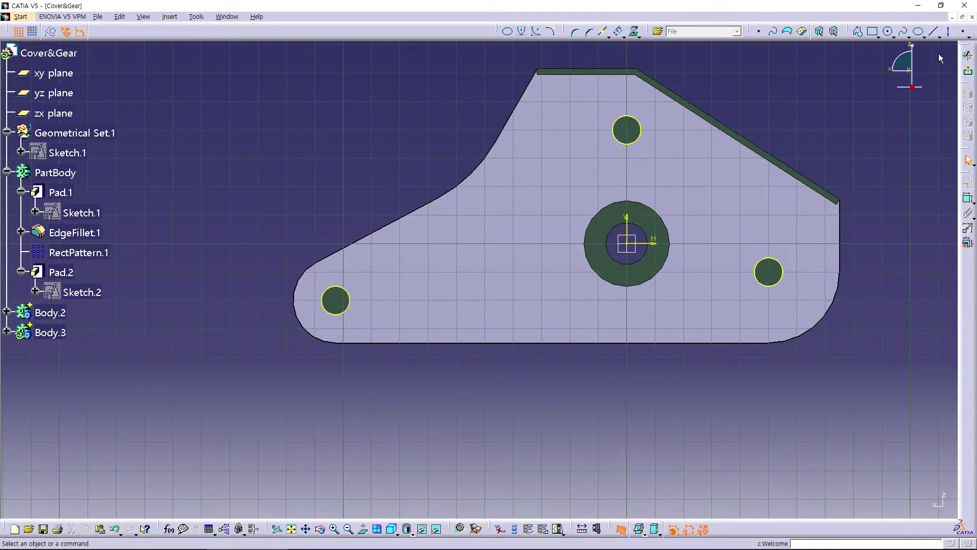
- Draw a trial circle around the top bolt hole, then undo it
{"action": "left_click", "coordinate": [888, 31]}
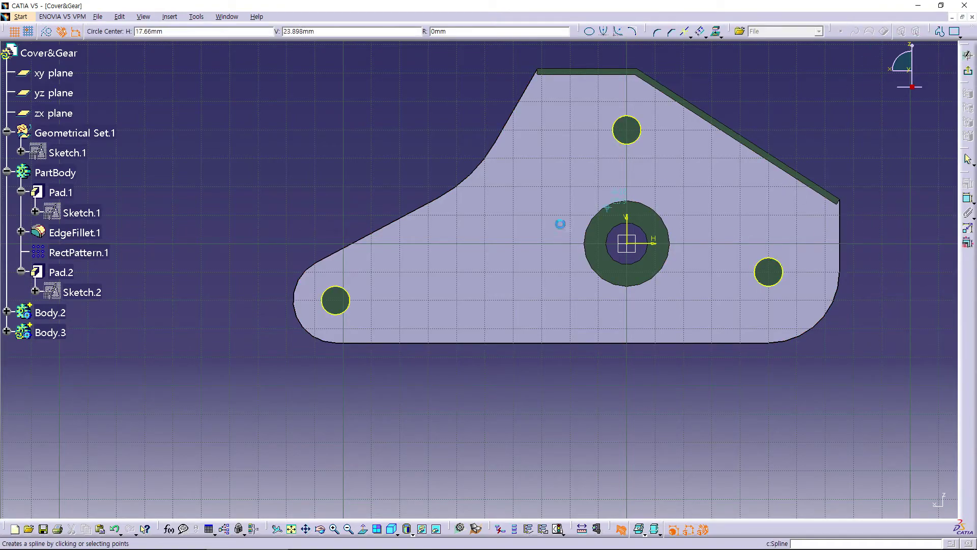
{"action": "left_click", "coordinate": [633, 135]}
{"action": "left_click", "coordinate": [652, 147]}
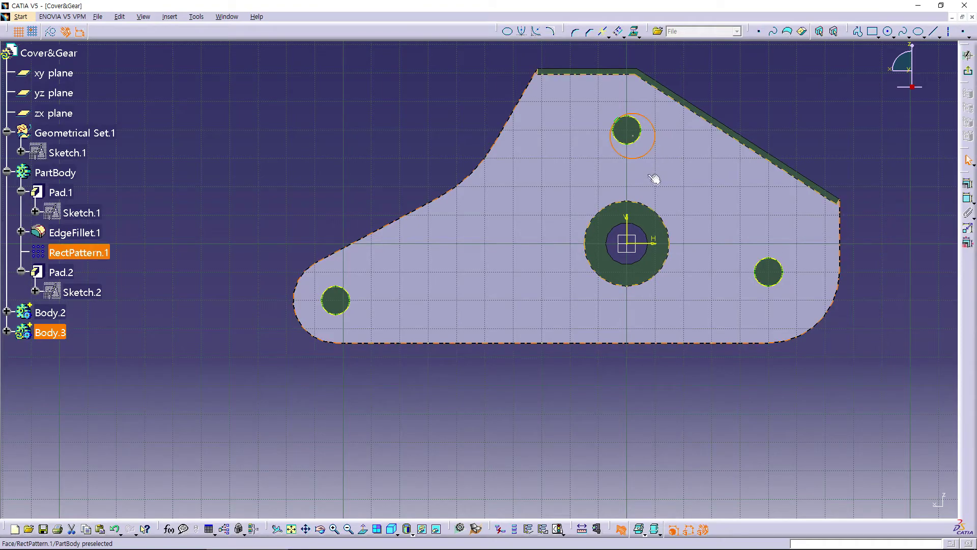
{"action": "key", "text": "ctrl+z"}
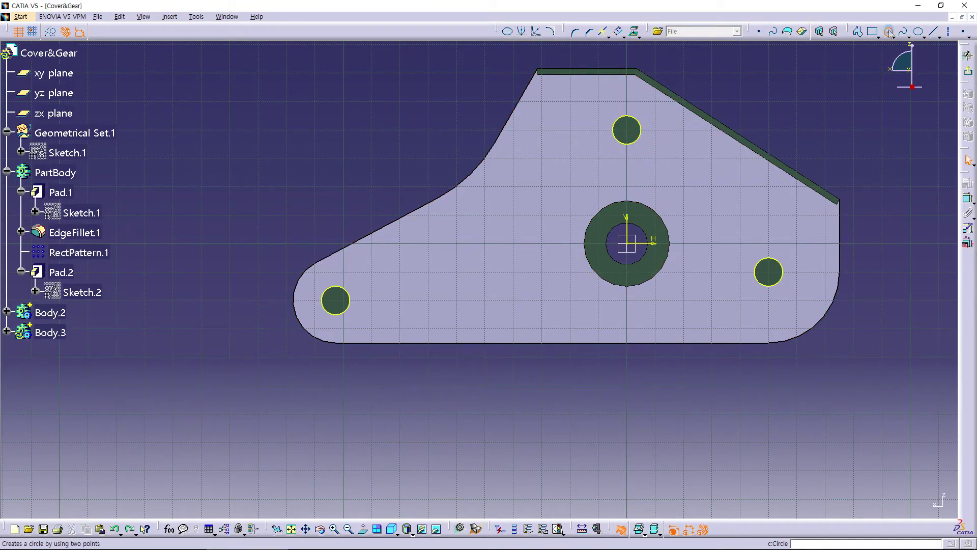
{"action": "left_click", "coordinate": [890, 32]}
{"action": "left_click", "coordinate": [631, 134]}
{"action": "left_click", "coordinate": [650, 148]}
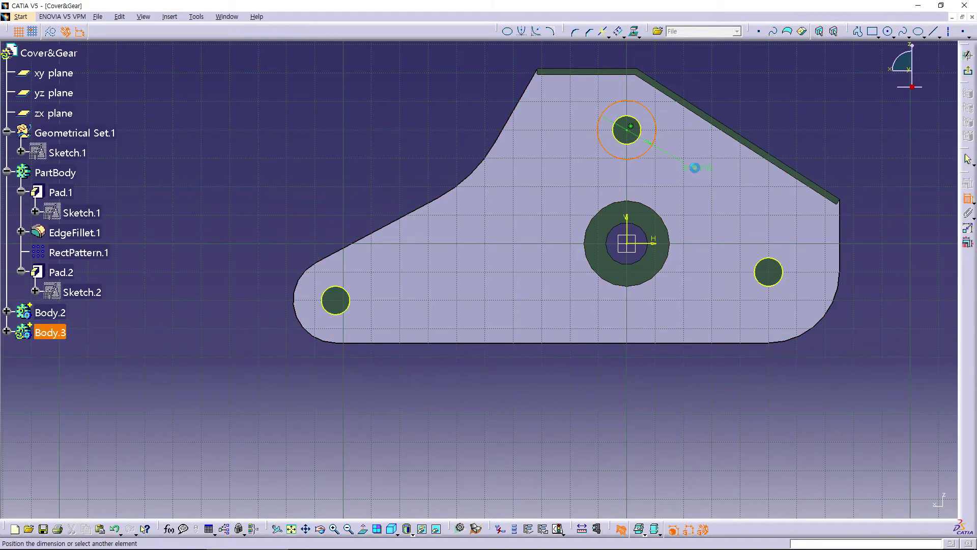
{"action": "double_click", "coordinate": [692, 153]}
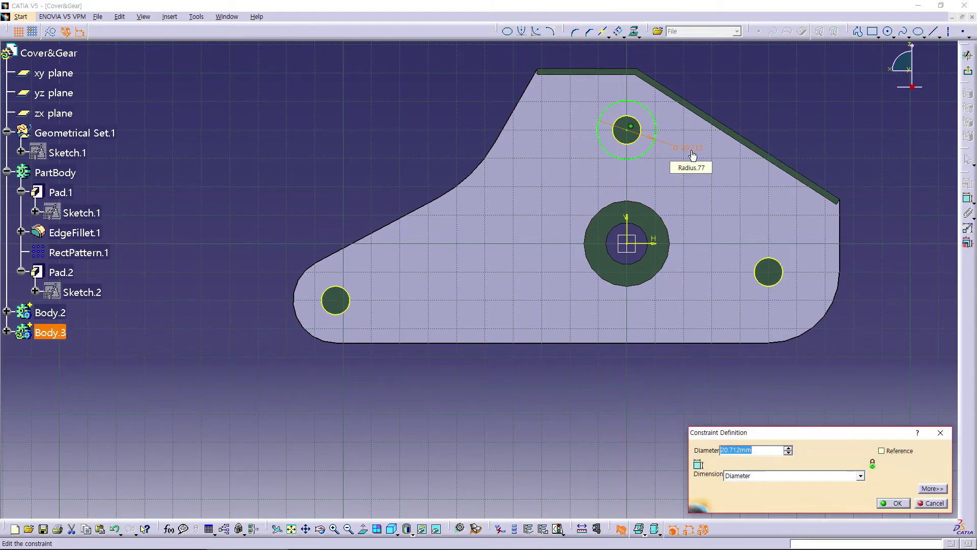
{"action": "type", "text": "20"}
{"action": "key", "text": "Return"}
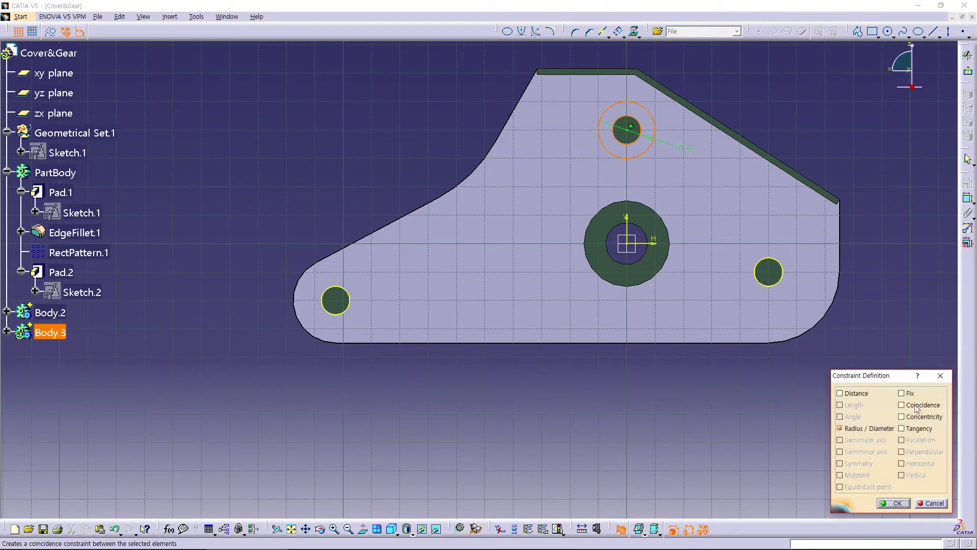
{"action": "left_click", "coordinate": [930, 429]}
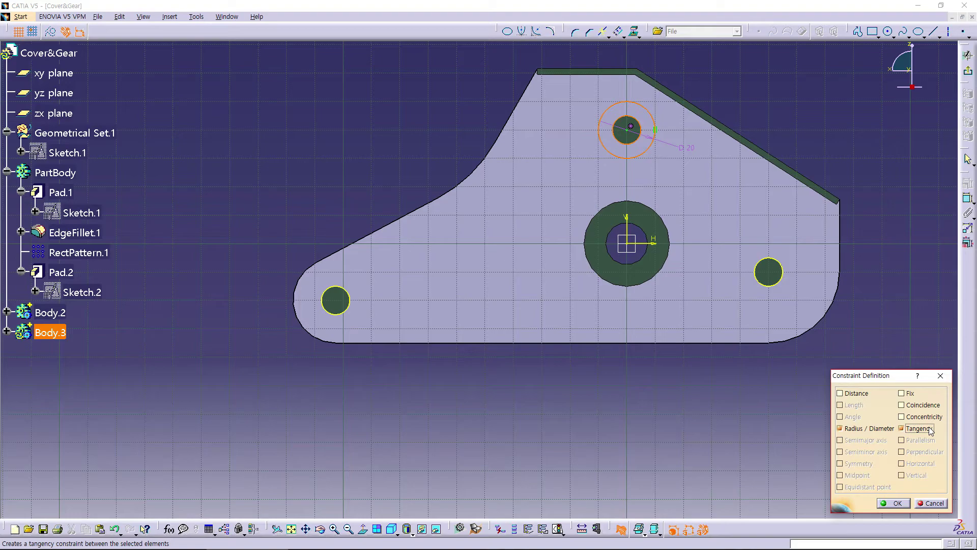
{"action": "left_click", "coordinate": [929, 417]}
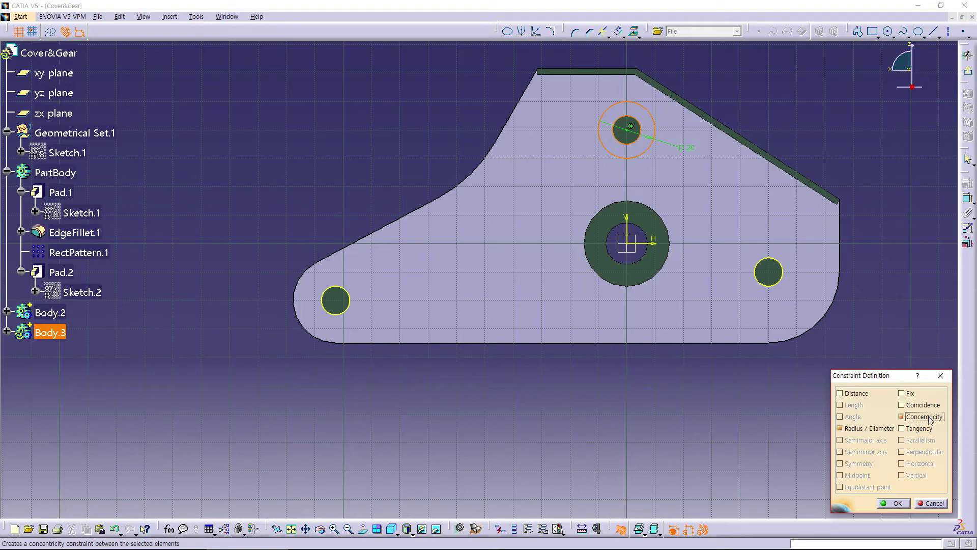
{"action": "left_click", "coordinate": [934, 504]}
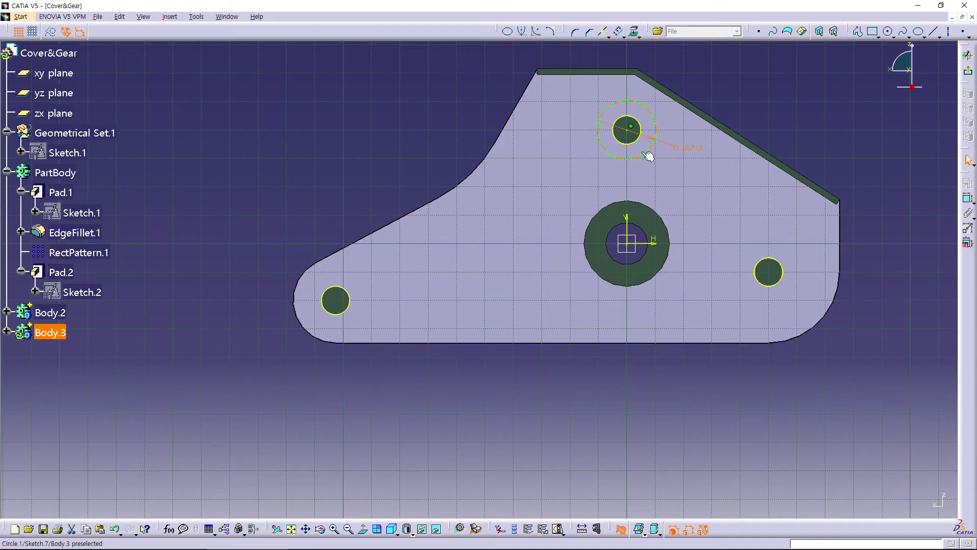
{"action": "left_click", "coordinate": [653, 158]}
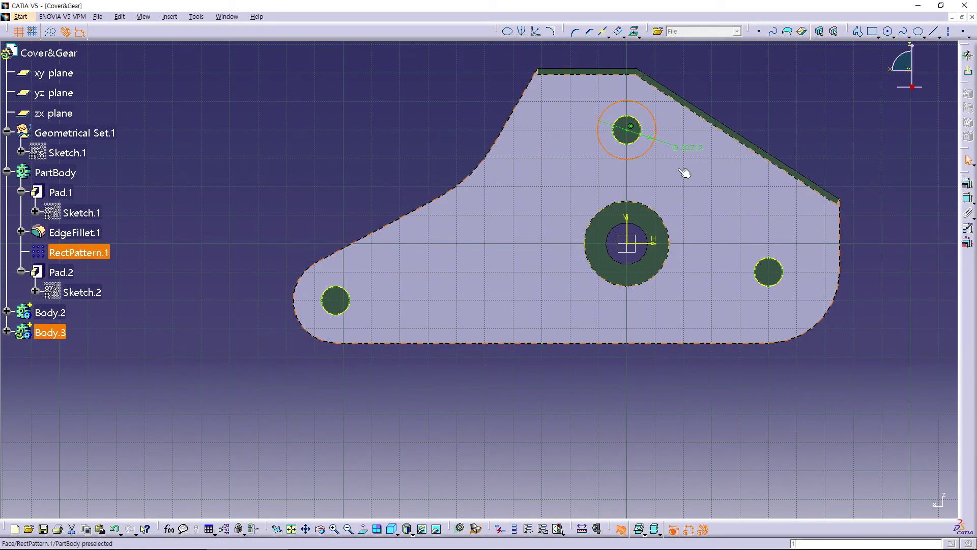
{"action": "key", "text": "Escape"}
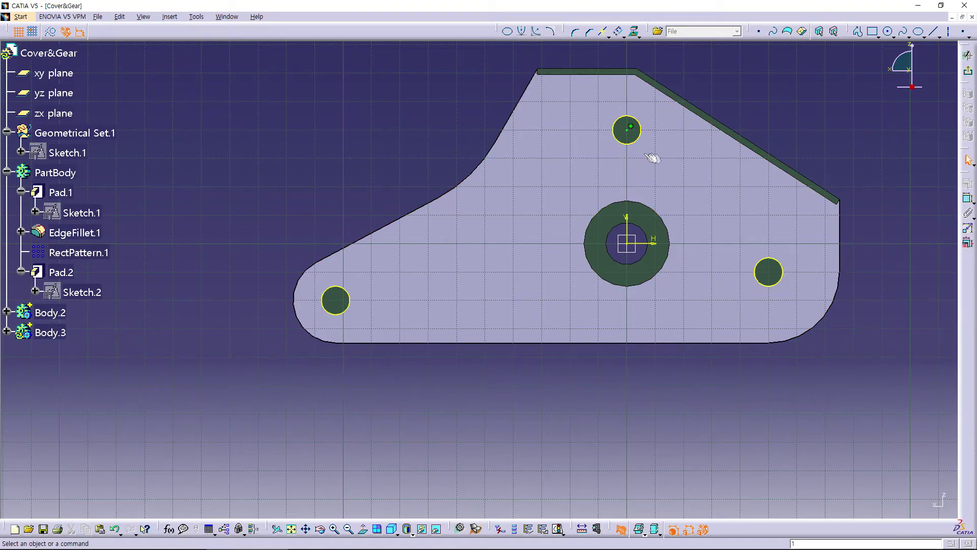
- Delete the leftover point in the top hole and draw a 20 mm diameter circle nearby
{"action": "left_click", "coordinate": [630, 127]}
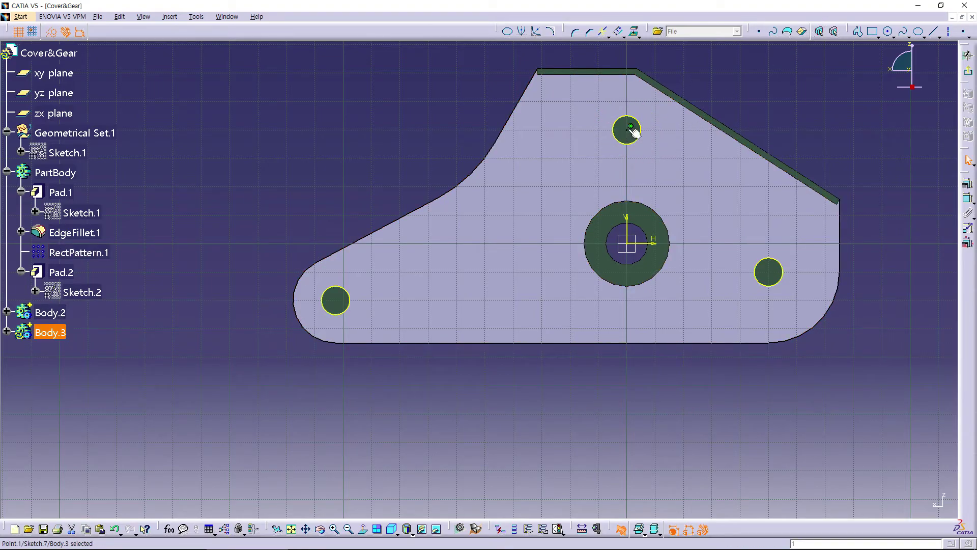
{"action": "left_click", "coordinate": [862, 153]}
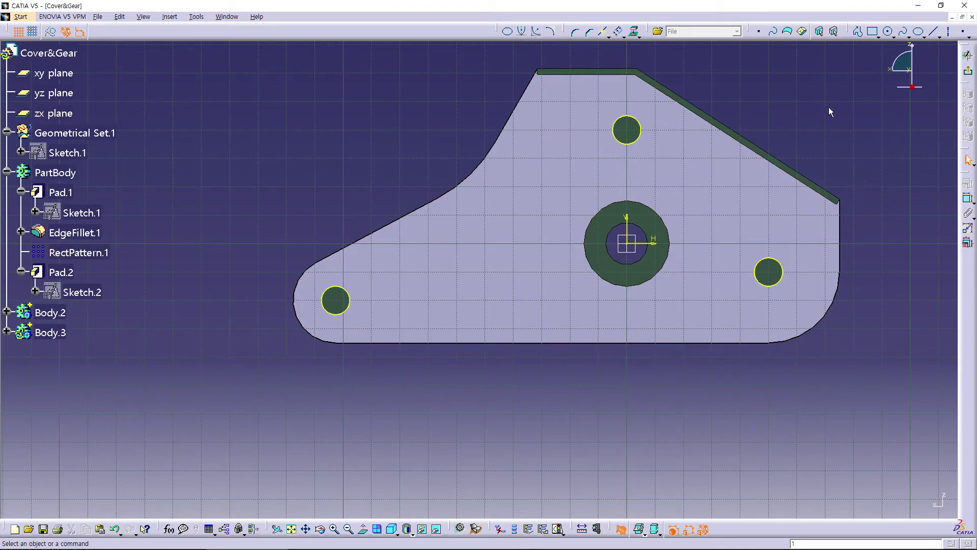
{"action": "left_click", "coordinate": [675, 189]}
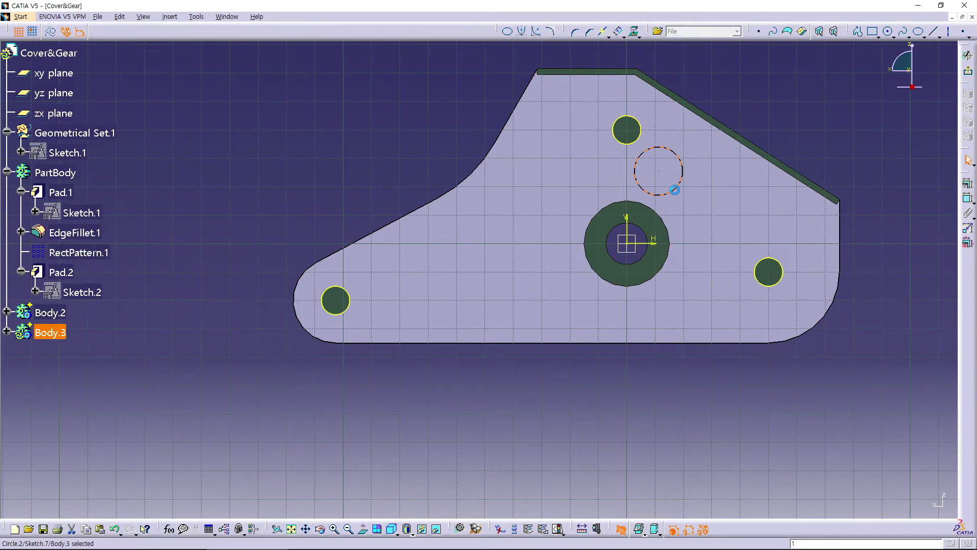
{"action": "left_click", "coordinate": [693, 206]}
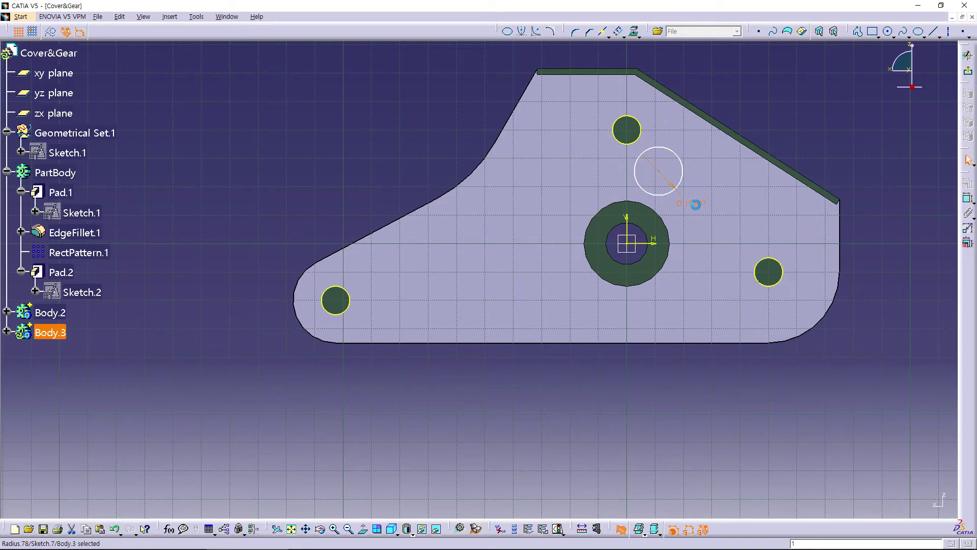
{"action": "double_click", "coordinate": [695, 204]}
{"action": "type", "text": "20"}
{"action": "key", "text": "Return"}
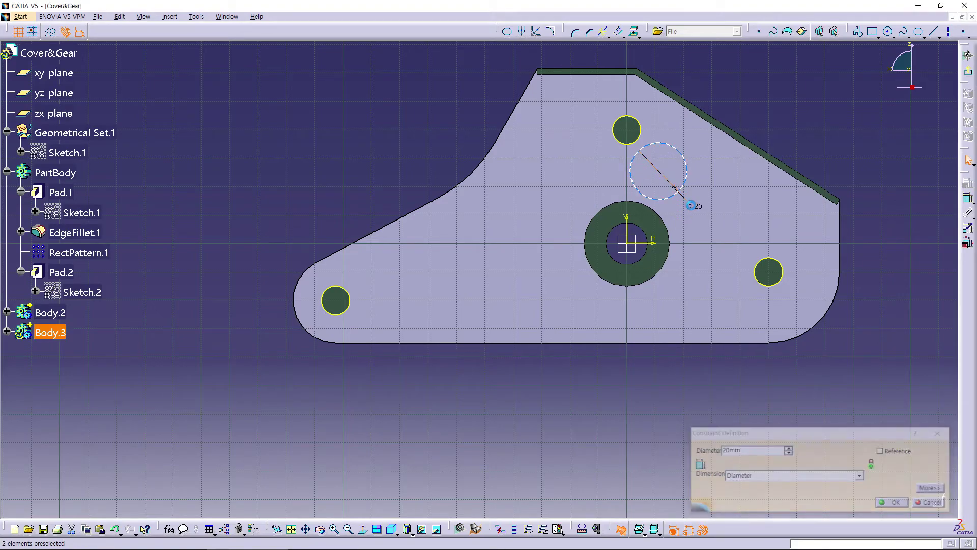
- Move the 20 mm circle onto the top bolt hole and constrain them concentric
{"action": "left_click_drag", "start_coordinate": [672, 199], "coordinate": [635, 162]}
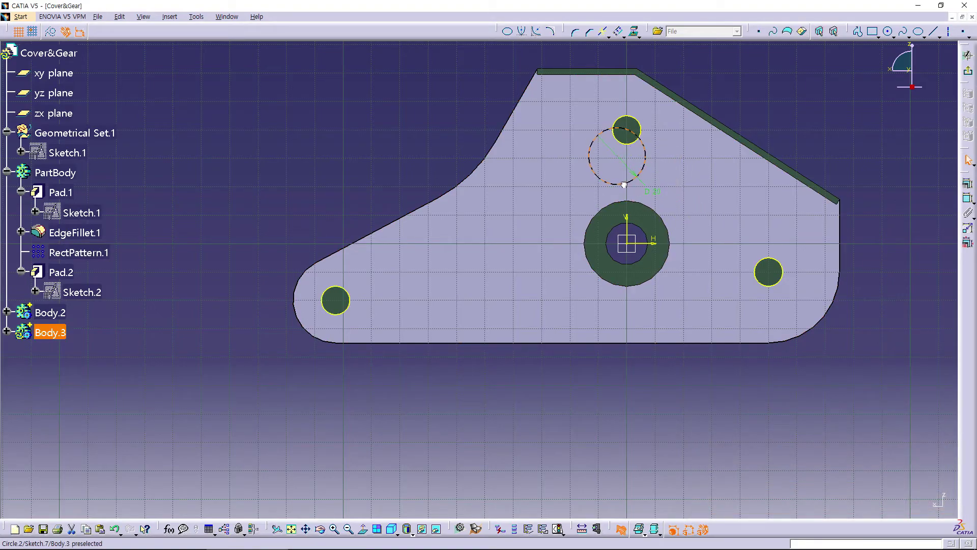
{"action": "left_click", "coordinate": [635, 161]}
{"action": "left_click", "coordinate": [627, 147], "text": "ctrl"}
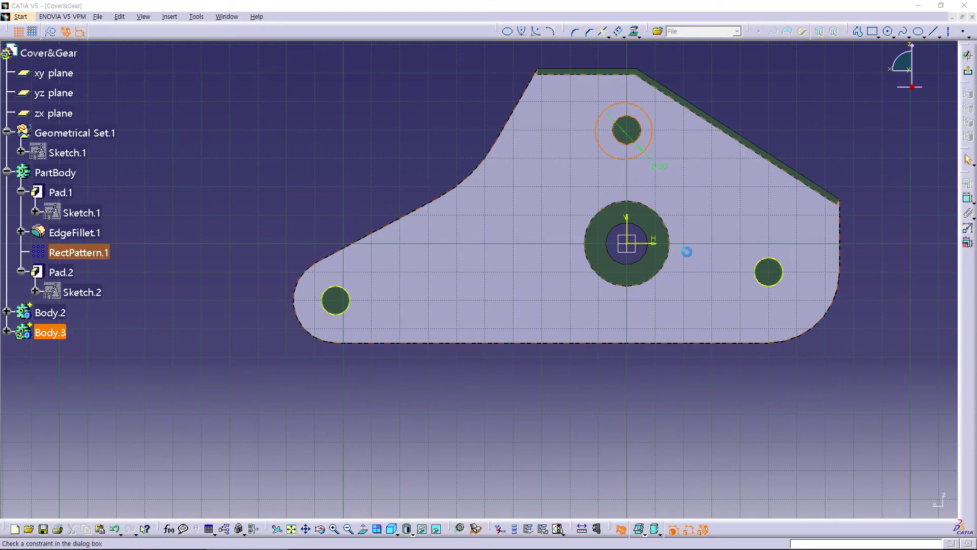
{"action": "left_click", "coordinate": [914, 418]}
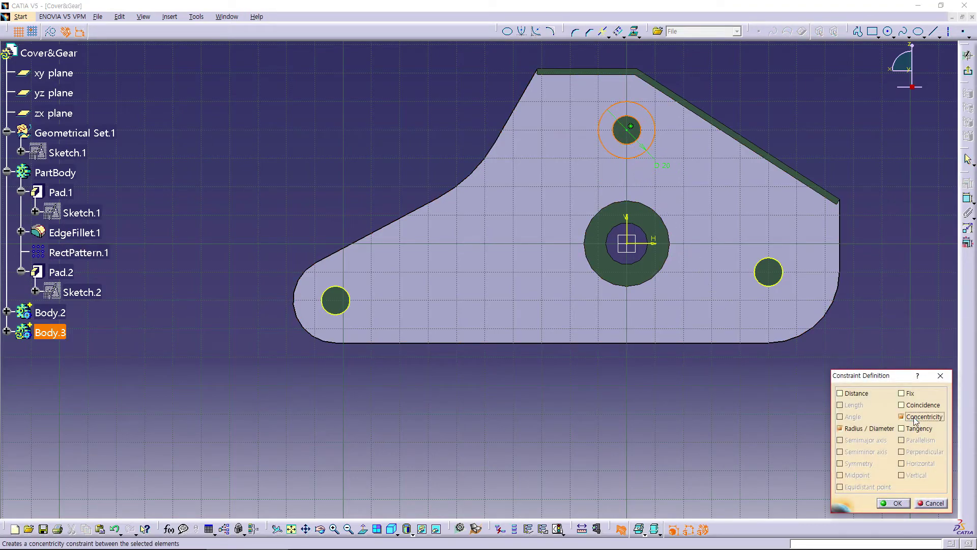
{"action": "left_click", "coordinate": [896, 503]}
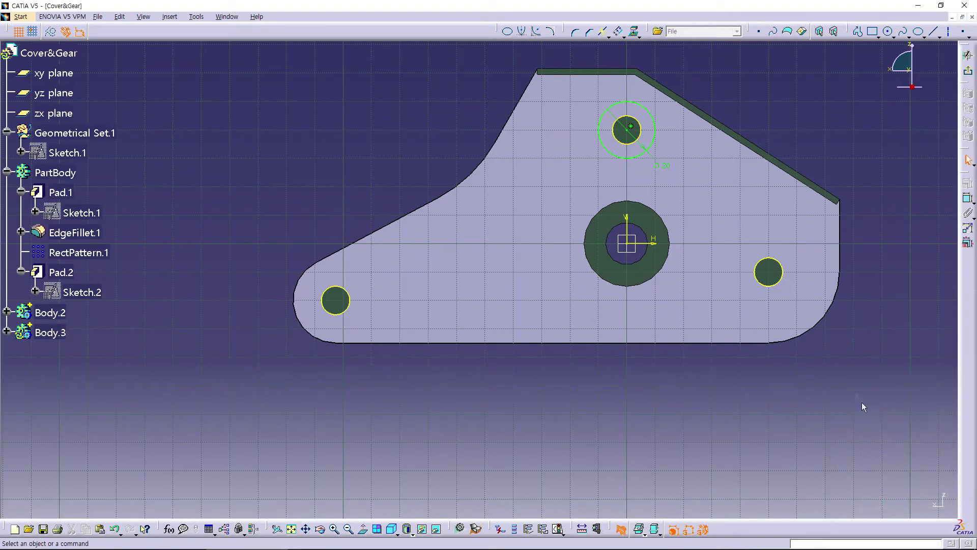
{"action": "left_click", "coordinate": [888, 31]}
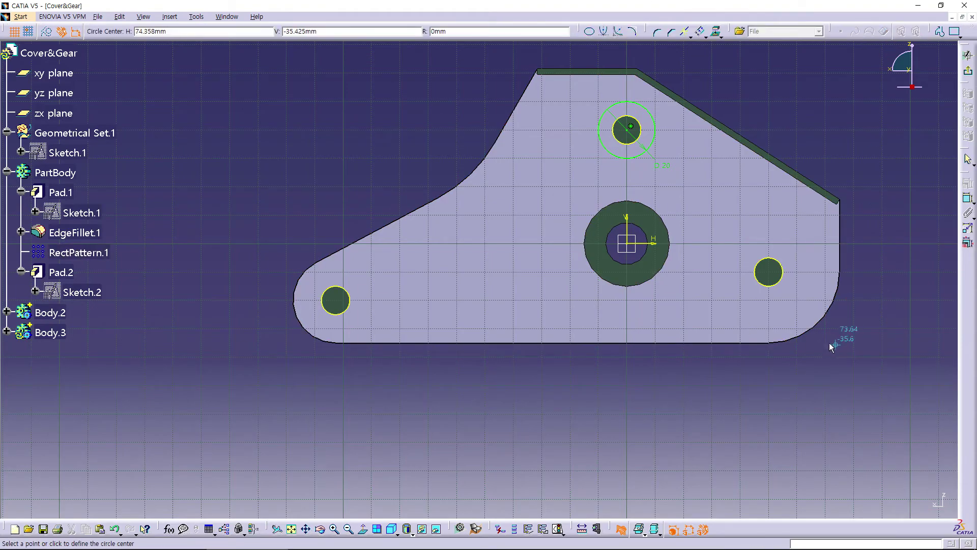
- Draw a circle near the right bolt hole and dimension its diameter to 50 mm
{"action": "left_click", "coordinate": [757, 313]}
{"action": "left_click", "coordinate": [814, 258]}
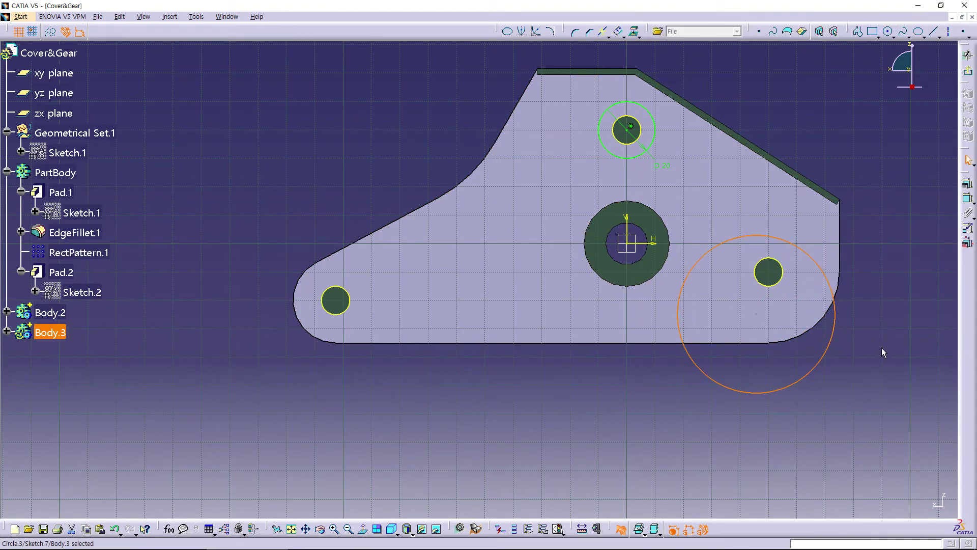
{"action": "left_click", "coordinate": [878, 375]}
{"action": "double_click", "coordinate": [888, 374]}
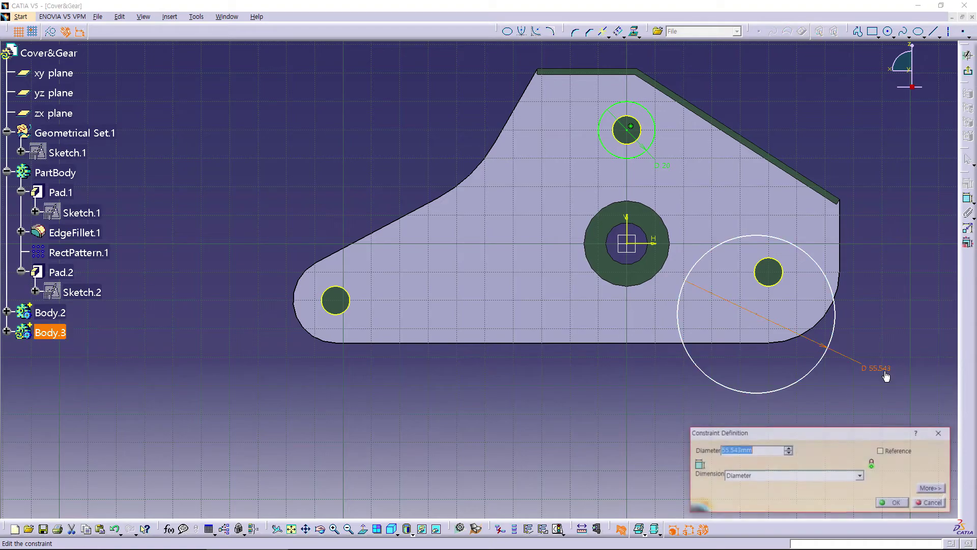
{"action": "type", "text": "50"}
{"action": "key", "text": "Return"}
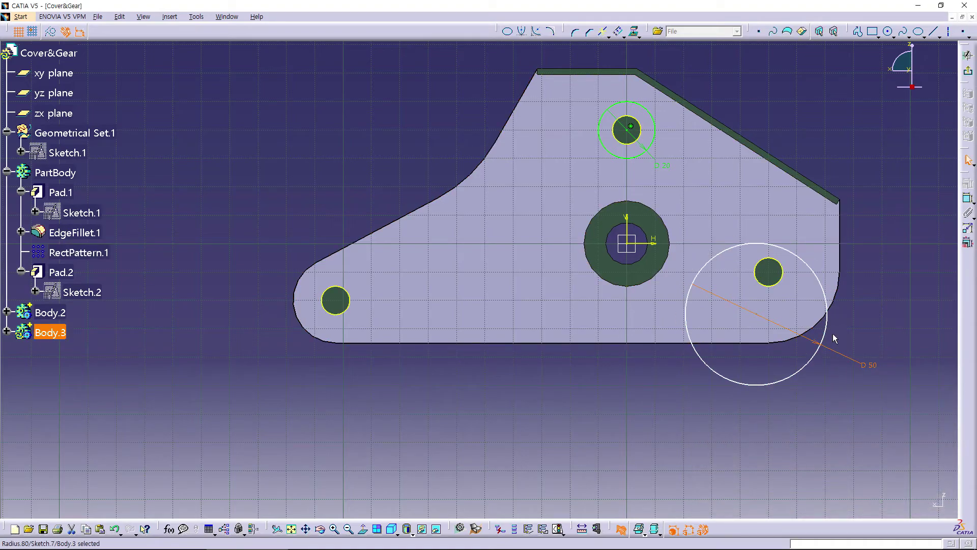
- Constrain the 50 mm circle concentric with the right bolt hole
{"action": "left_click", "coordinate": [826, 338]}
{"action": "left_click", "coordinate": [779, 281], "text": "ctrl"}
{"action": "mouse_move", "coordinate": [904, 248]}
{"action": "middle_mouse_down"}
{"action": "mouse_move", "coordinate": [599, 280]}
{"action": "mouse_move", "coordinate": [506, 323]}
{"action": "mouse_move", "coordinate": [376, 346]}
{"action": "mouse_move", "coordinate": [773, 212]}
{"action": "mouse_move", "coordinate": [919, 388]}
{"action": "middle_mouse_up"}
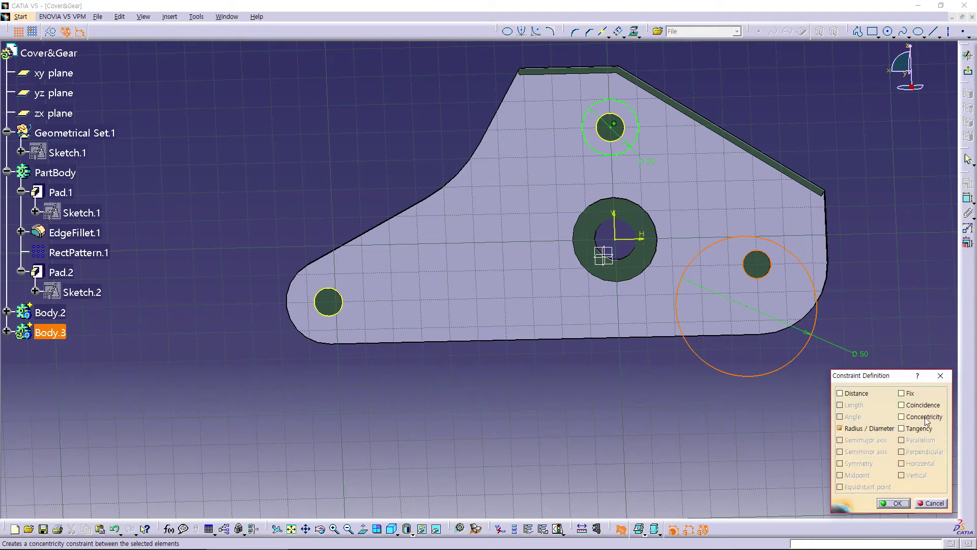
{"action": "left_click", "coordinate": [925, 420]}
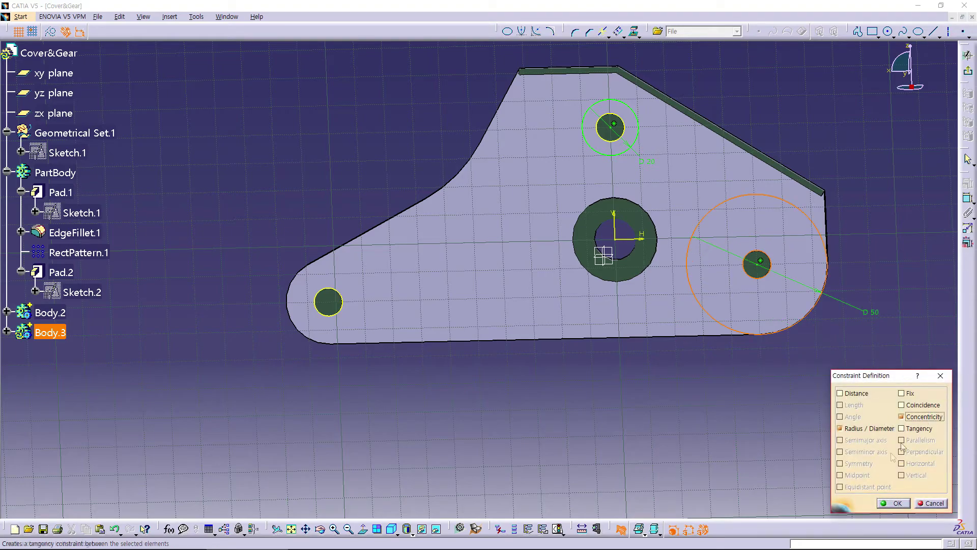
{"action": "left_click", "coordinate": [896, 504]}
{"action": "middle_click_drag", "start_coordinate": [616, 446], "coordinate": [631, 280]}
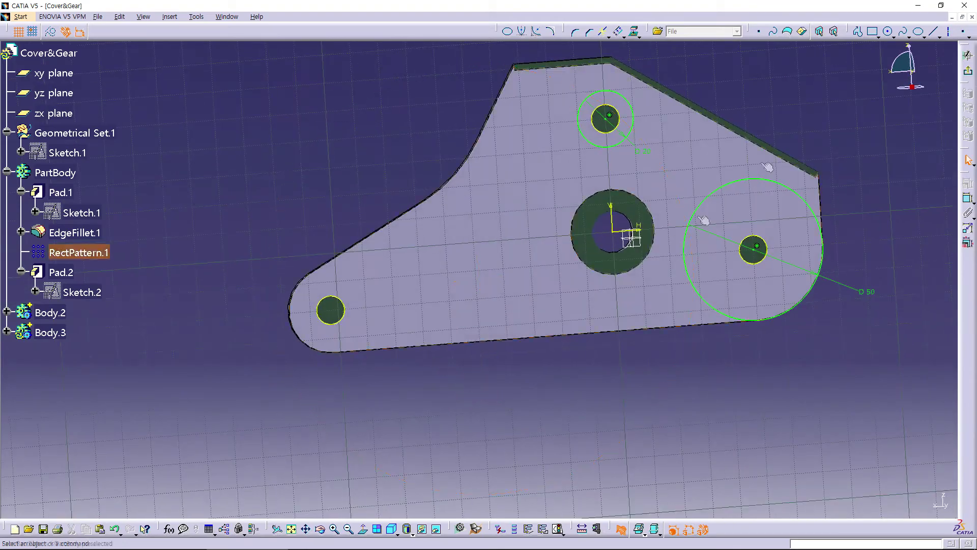
- Draw a circle beside the lower-left bolt hole with a 30 mm diameter
{"action": "left_click", "coordinate": [888, 31]}
{"action": "left_click", "coordinate": [372, 313]}
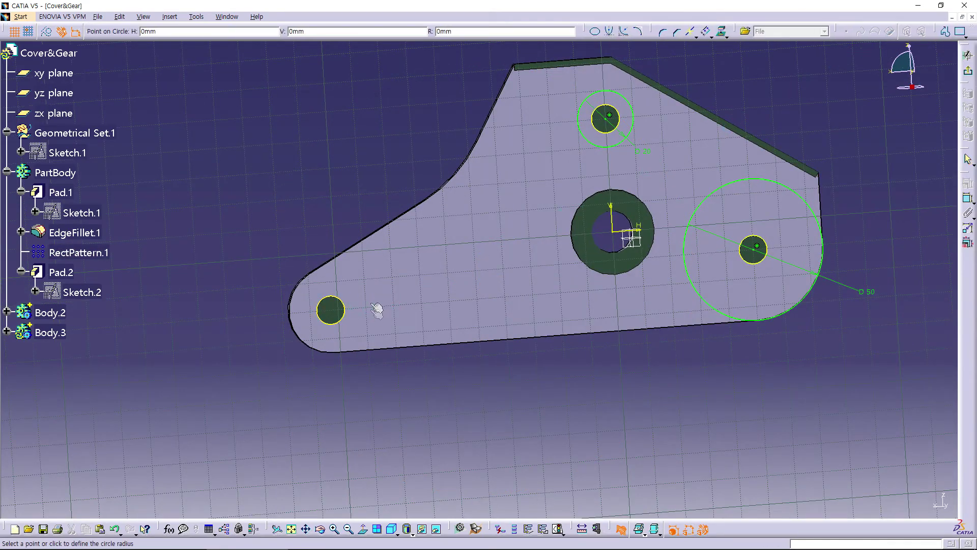
{"action": "left_click", "coordinate": [404, 279]}
{"action": "left_click", "coordinate": [440, 389]}
{"action": "double_click", "coordinate": [447, 390]}
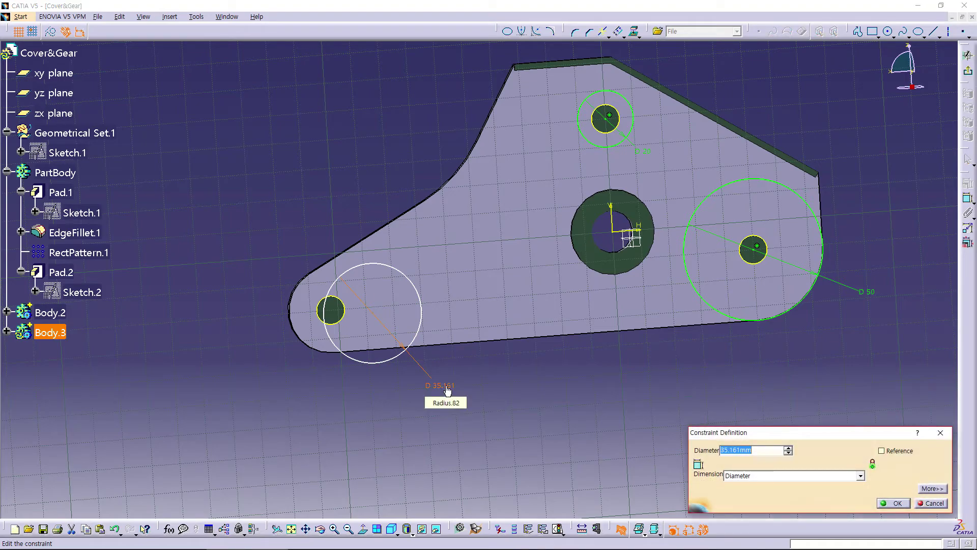
{"action": "type", "text": "30"}
{"action": "key", "text": "Return"}
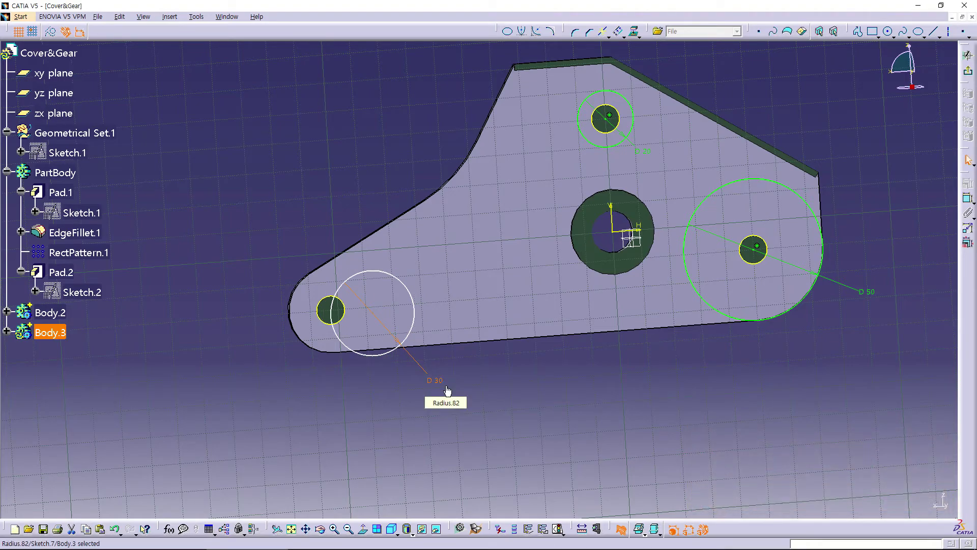
- Move the 30 mm circle over the left hole and constrain it concentric
{"action": "left_click_drag", "start_coordinate": [420, 320], "coordinate": [371, 304]}
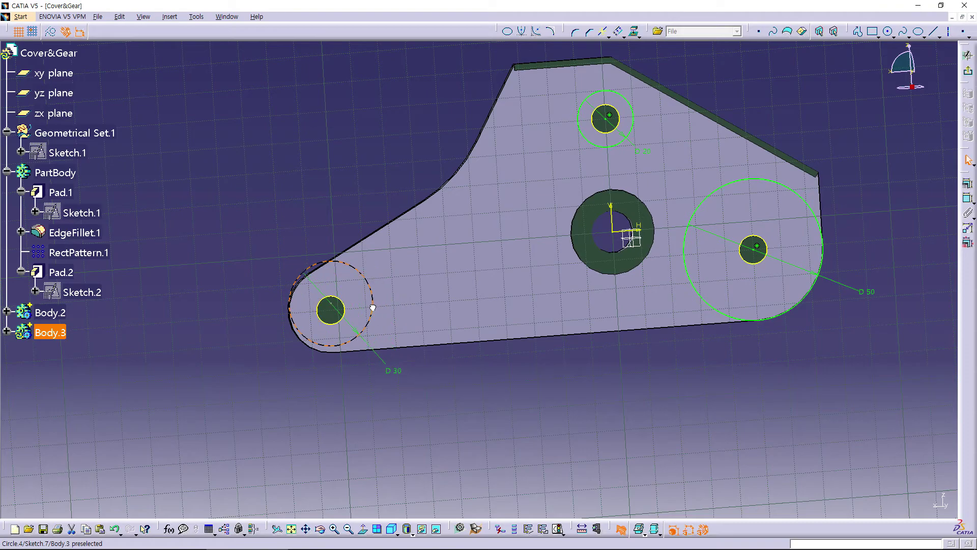
{"action": "mouse_move", "coordinate": [350, 326]}
{"action": "middle_mouse_down"}
{"action": "mouse_move", "coordinate": [320, 440]}
{"action": "mouse_move", "coordinate": [375, 360]}
{"action": "middle_mouse_up"}
{"action": "left_click", "coordinate": [379, 344]}
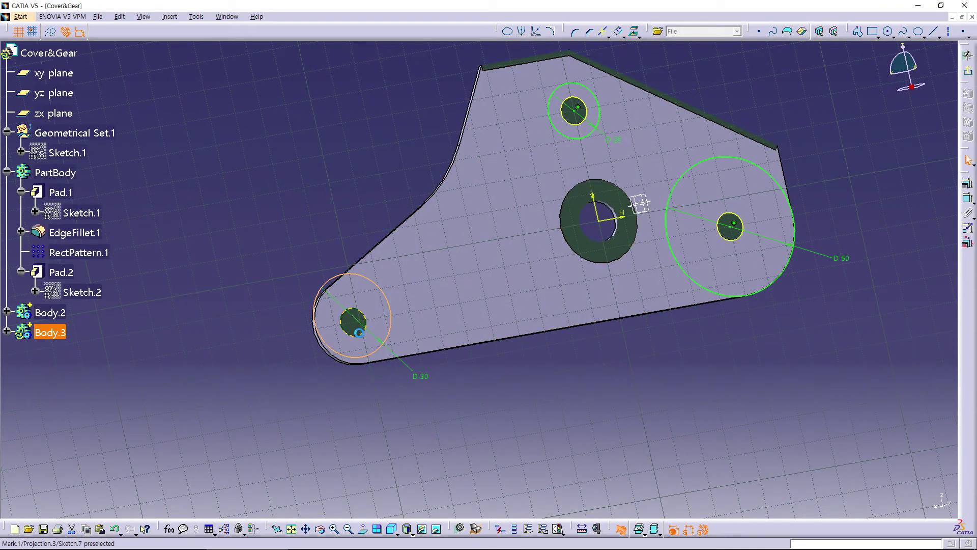
{"action": "double_click", "coordinate": [386, 324]}
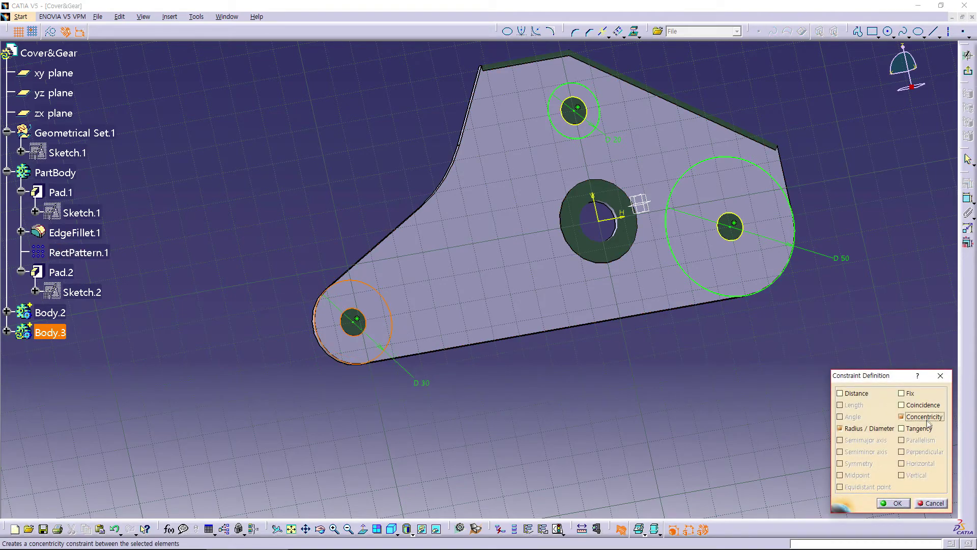
{"action": "left_click", "coordinate": [901, 503]}
{"action": "mouse_move", "coordinate": [664, 448]}
{"action": "middle_mouse_down"}
{"action": "mouse_move", "coordinate": [458, 414]}
{"action": "mouse_move", "coordinate": [585, 398]}
{"action": "middle_mouse_up"}
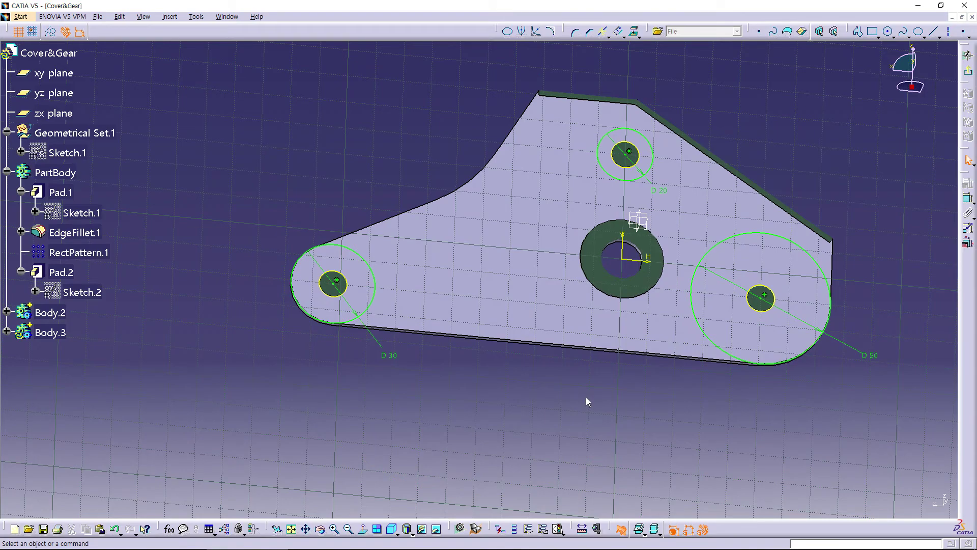
- Leave the sketcher and pad Sketch.7 to a length of 58 mm
{"action": "left_click", "coordinate": [968, 55]}
{"action": "middle_click_drag", "start_coordinate": [566, 304], "coordinate": [302, 320]}
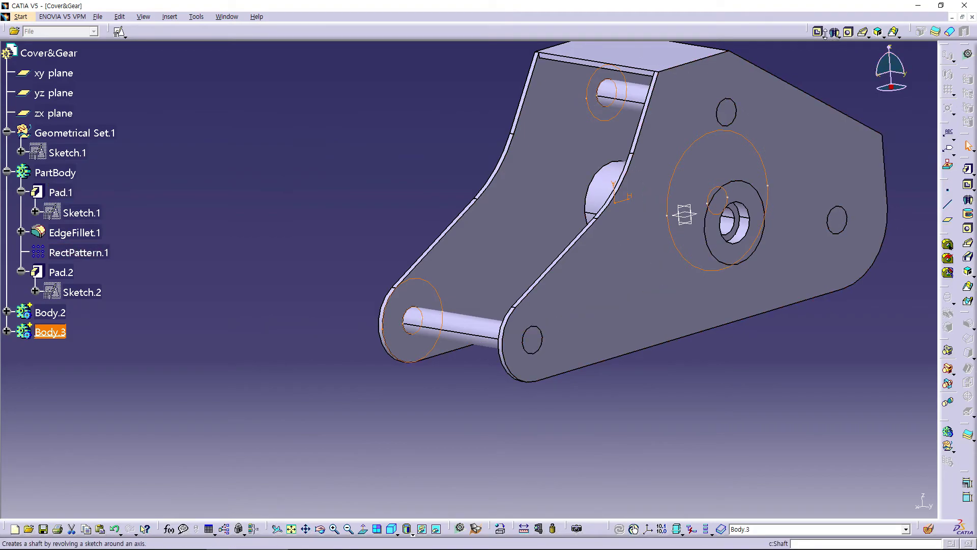
{"action": "left_click", "coordinate": [837, 36]}
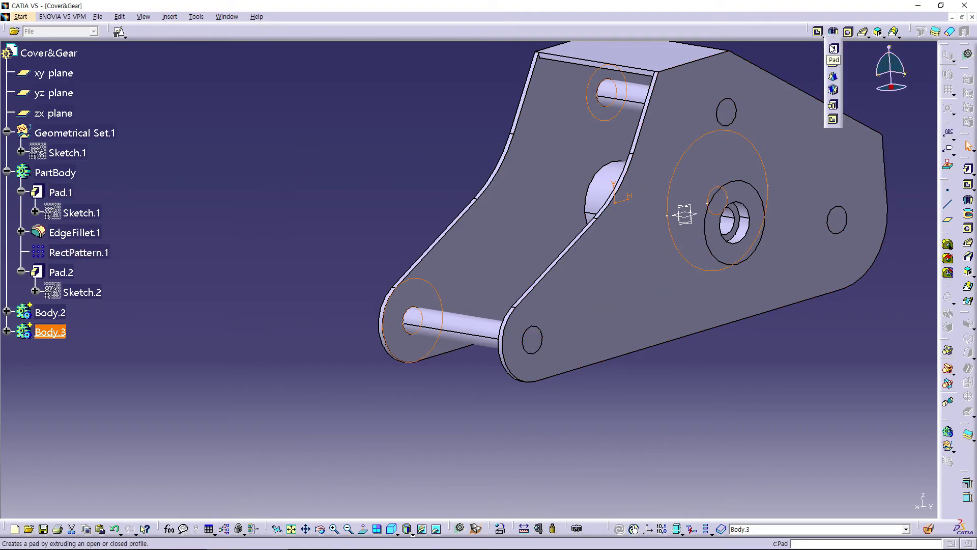
{"action": "left_click", "coordinate": [834, 49]}
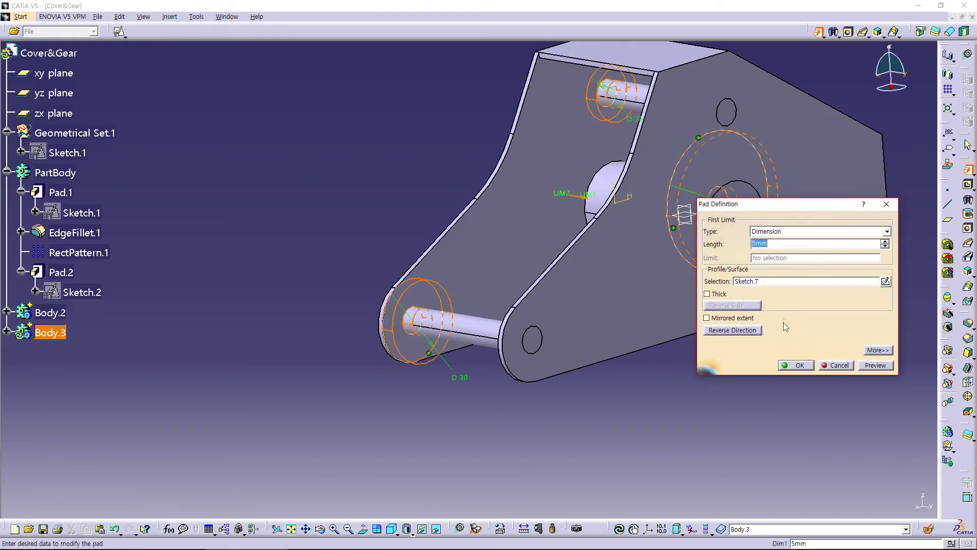
{"action": "type", "text": "58"}
{"action": "left_click", "coordinate": [797, 366]}
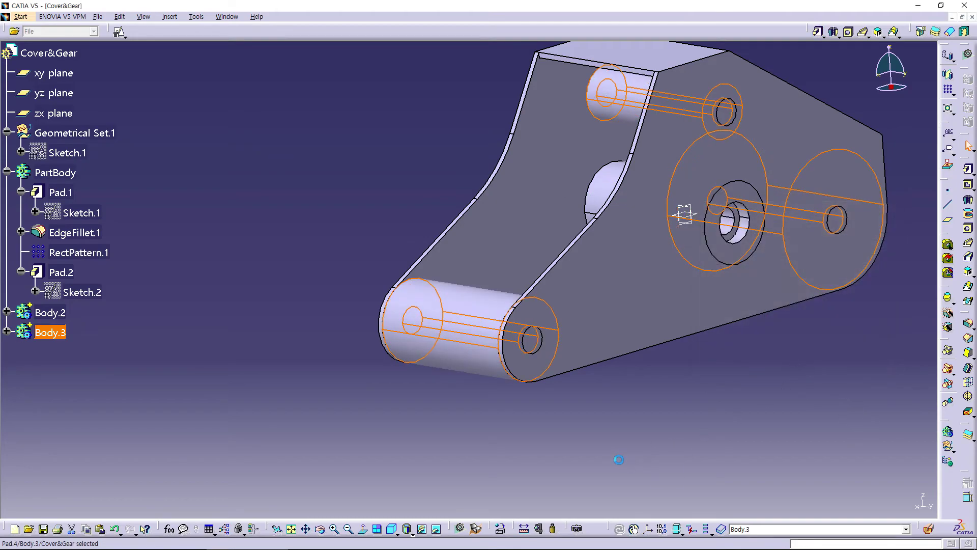
{"action": "mouse_move", "coordinate": [430, 394]}
{"action": "middle_mouse_down"}
{"action": "mouse_move", "coordinate": [599, 368]}
{"action": "mouse_move", "coordinate": [664, 311]}
{"action": "mouse_move", "coordinate": [421, 323]}
{"action": "mouse_move", "coordinate": [430, 353]}
{"action": "mouse_move", "coordinate": [421, 343]}
{"action": "middle_mouse_up"}
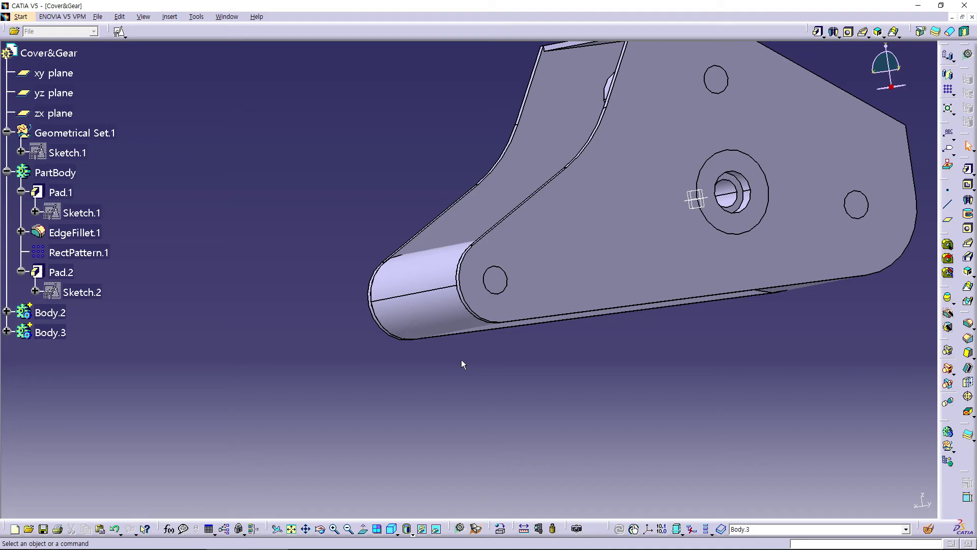
{"action": "mouse_move", "coordinate": [462, 364]}
{"action": "middle_mouse_down"}
{"action": "mouse_move", "coordinate": [676, 431]}
{"action": "mouse_move", "coordinate": [667, 407]}
{"action": "middle_mouse_up"}
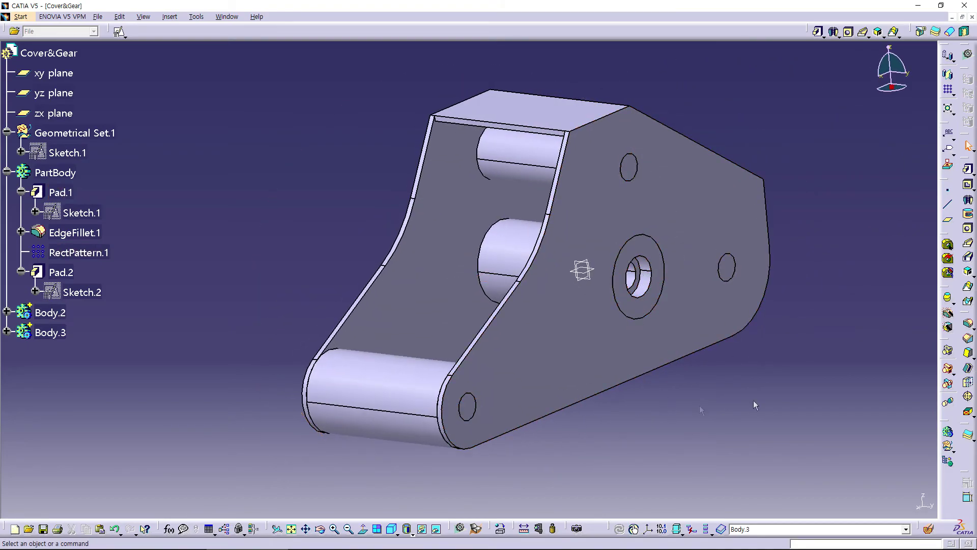
{"action": "mouse_move", "coordinate": [789, 414]}
{"action": "middle_mouse_down"}
{"action": "mouse_move", "coordinate": [633, 332]}
{"action": "mouse_move", "coordinate": [528, 353]}
{"action": "mouse_move", "coordinate": [499, 344]}
{"action": "mouse_move", "coordinate": [493, 364]}
{"action": "mouse_move", "coordinate": [505, 366]}
{"action": "middle_mouse_up"}
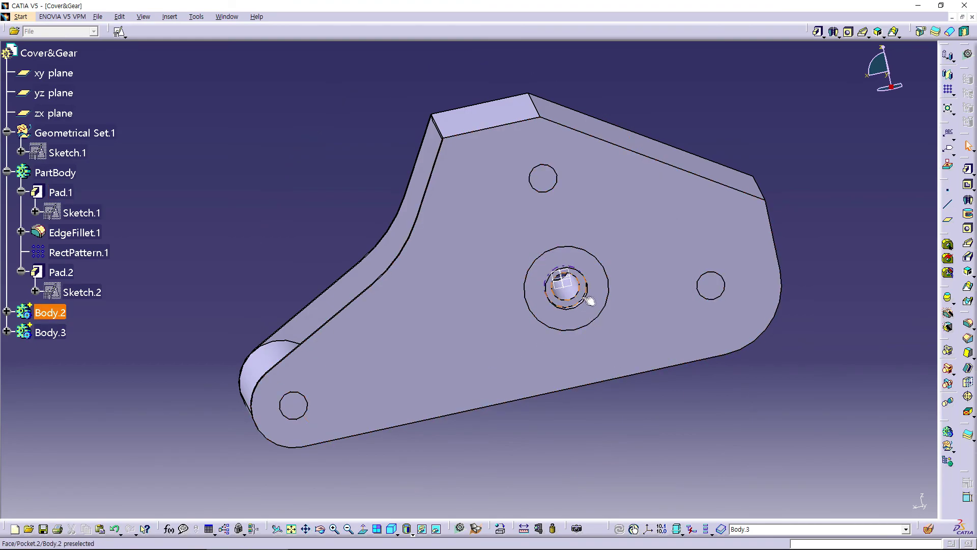
{"action": "mouse_move", "coordinate": [236, 233]}
{"action": "middle_mouse_down"}
{"action": "mouse_move", "coordinate": [368, 258]}
{"action": "mouse_move", "coordinate": [651, 266]}
{"action": "mouse_move", "coordinate": [338, 242]}
{"action": "mouse_move", "coordinate": [327, 226]}
{"action": "mouse_move", "coordinate": [458, 275]}
{"action": "middle_mouse_up"}
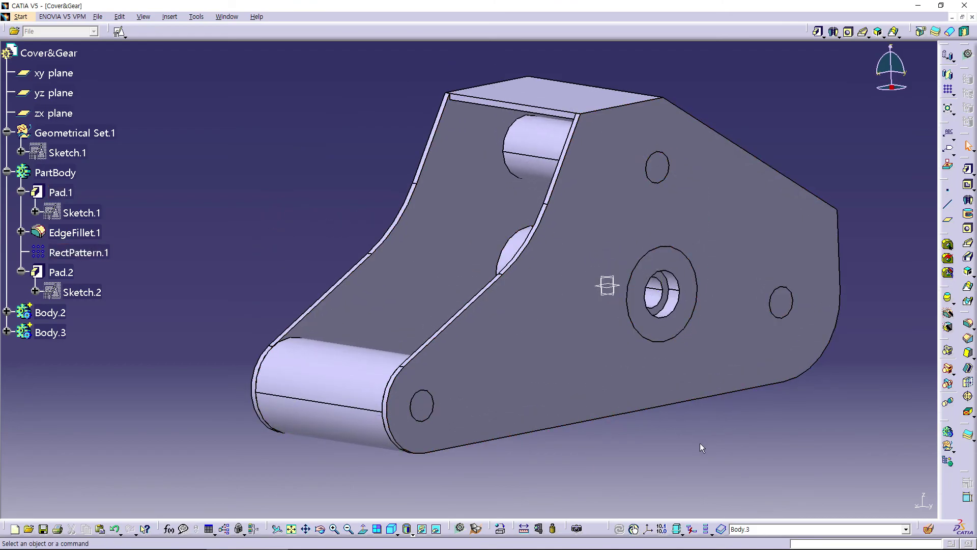
{"action": "middle_click_drag", "start_coordinate": [698, 443], "coordinate": [713, 442]}
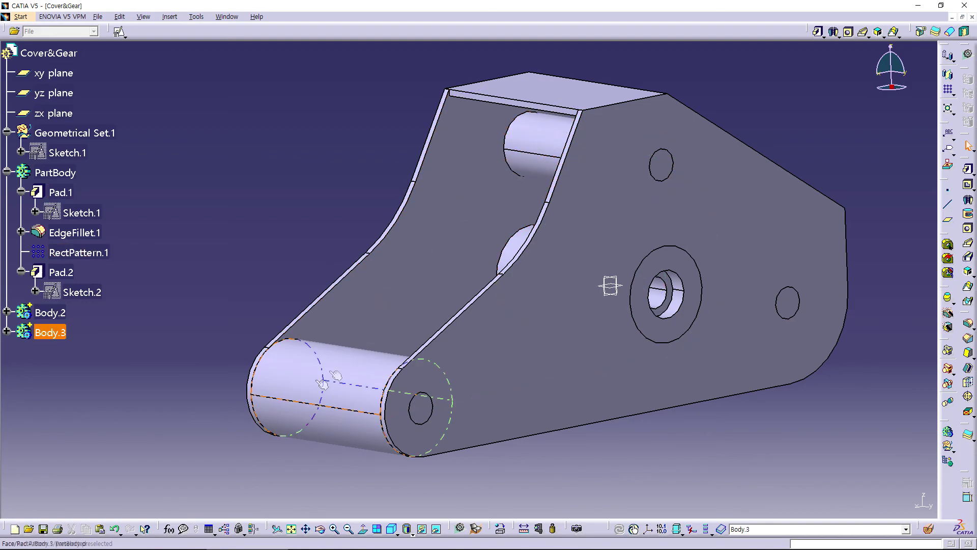
{"action": "middle_click_drag", "start_coordinate": [610, 286], "coordinate": [622, 340]}
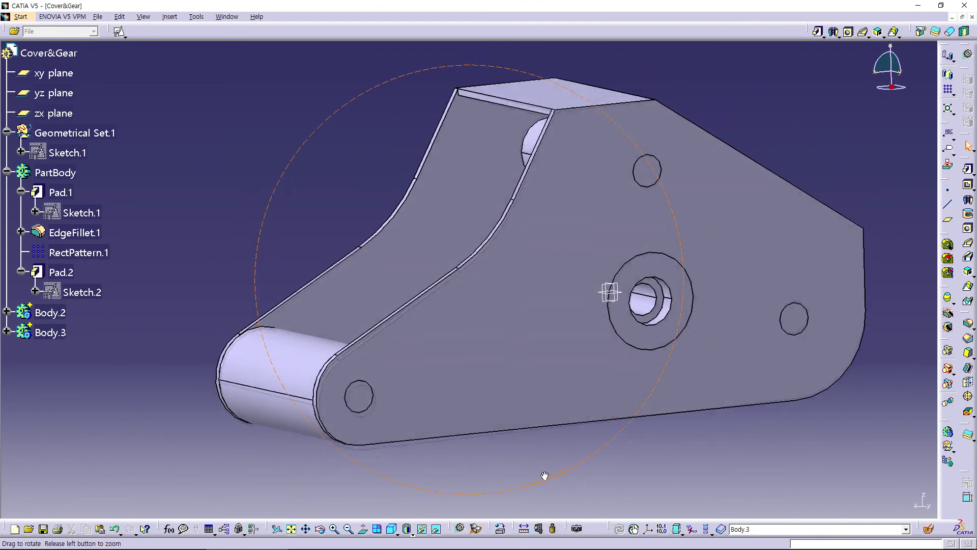
{"action": "middle_click_drag", "start_coordinate": [621, 340], "coordinate": [562, 476]}
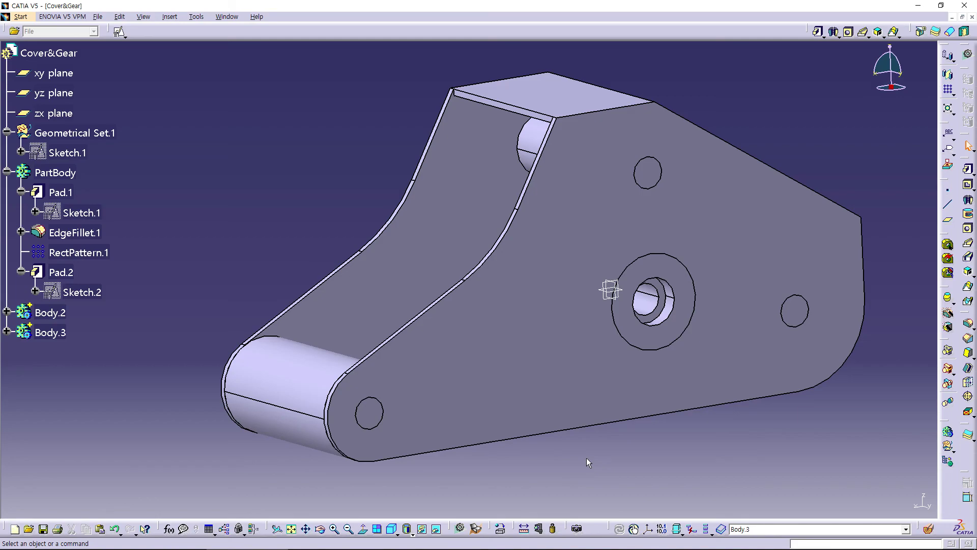